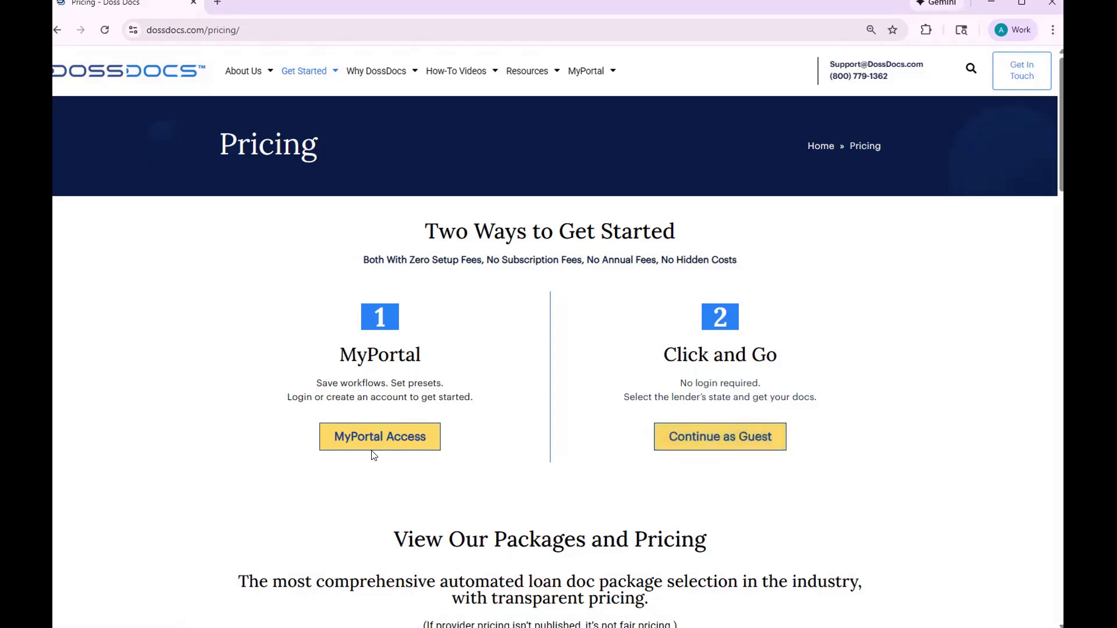
# Access MyPortal and log in with the saved email and password, entering the device PIN to authorize autofill.
pyautogui.click(388, 437)
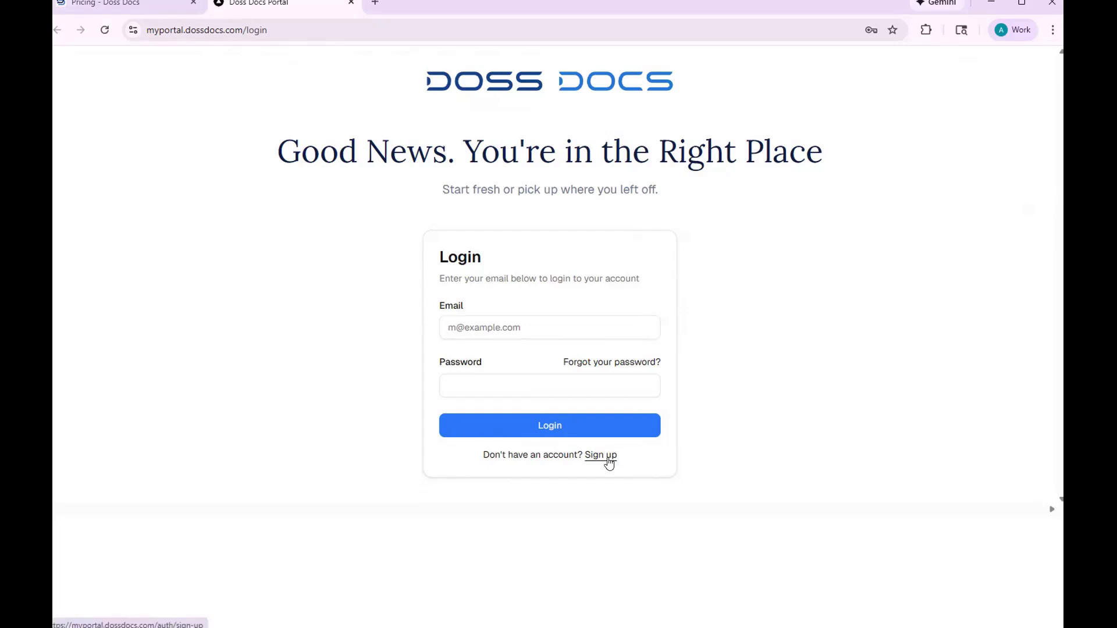
pyautogui.click(499, 327)
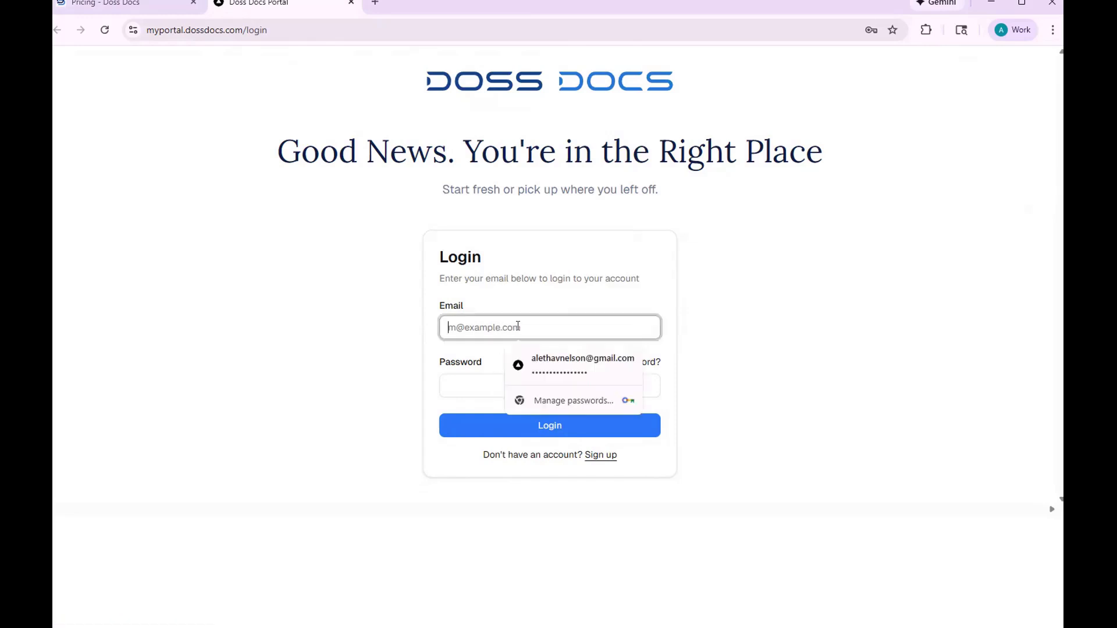
pyautogui.click(546, 354)
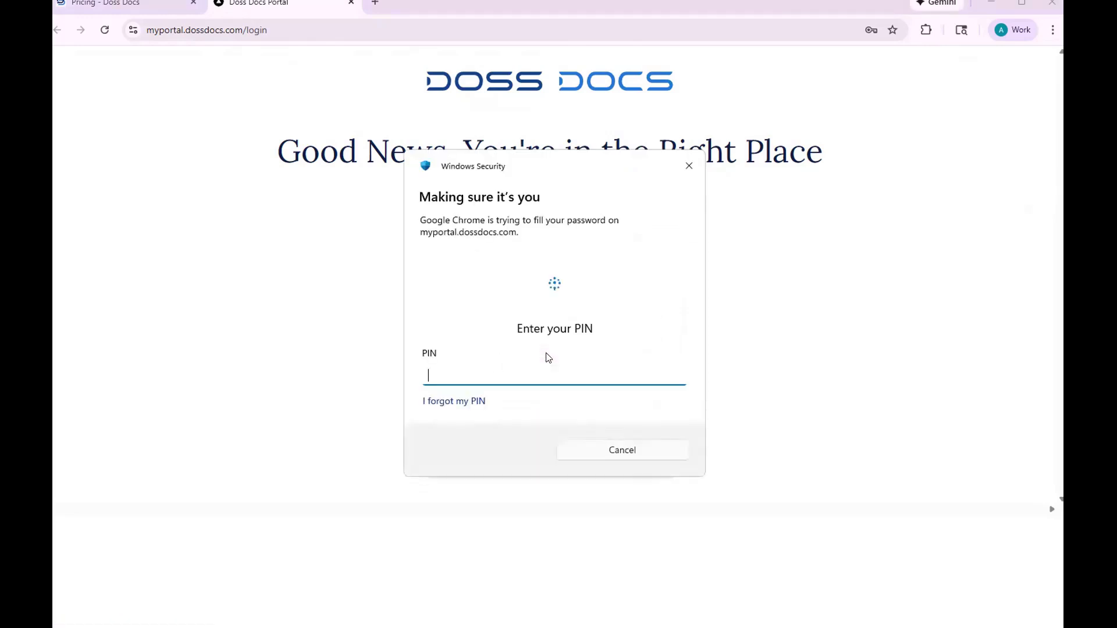
pyautogui.write('****')
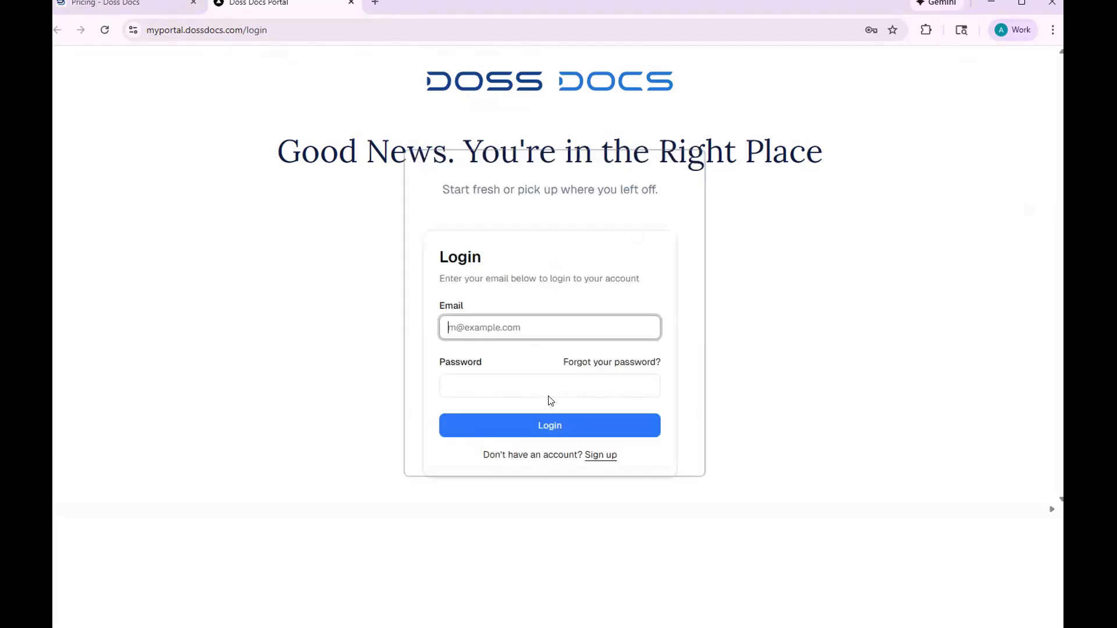
pyautogui.click(574, 431)
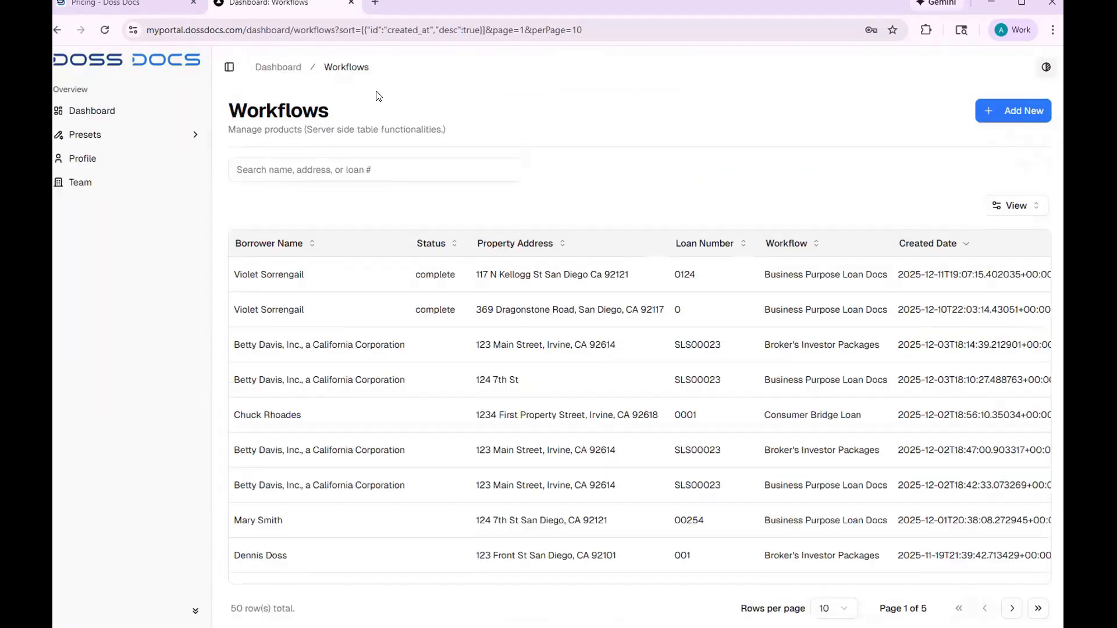
# Toggle the navigation sidebar, view the Team page's Invite a New User form, and close it without sending an invite.
pyautogui.click(229, 68)
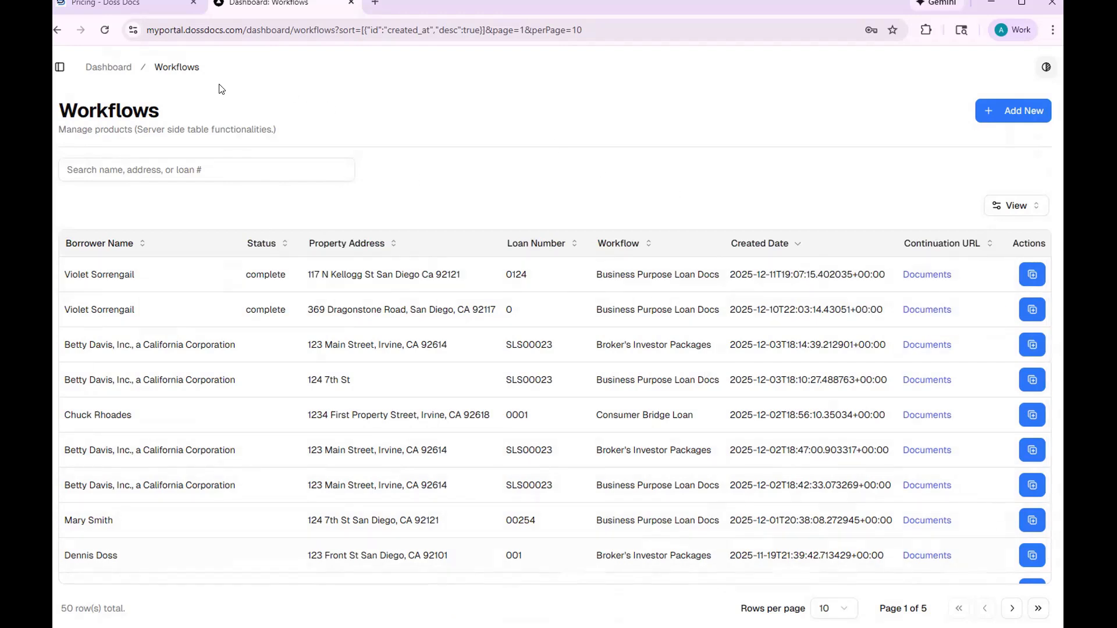
pyautogui.click(61, 68)
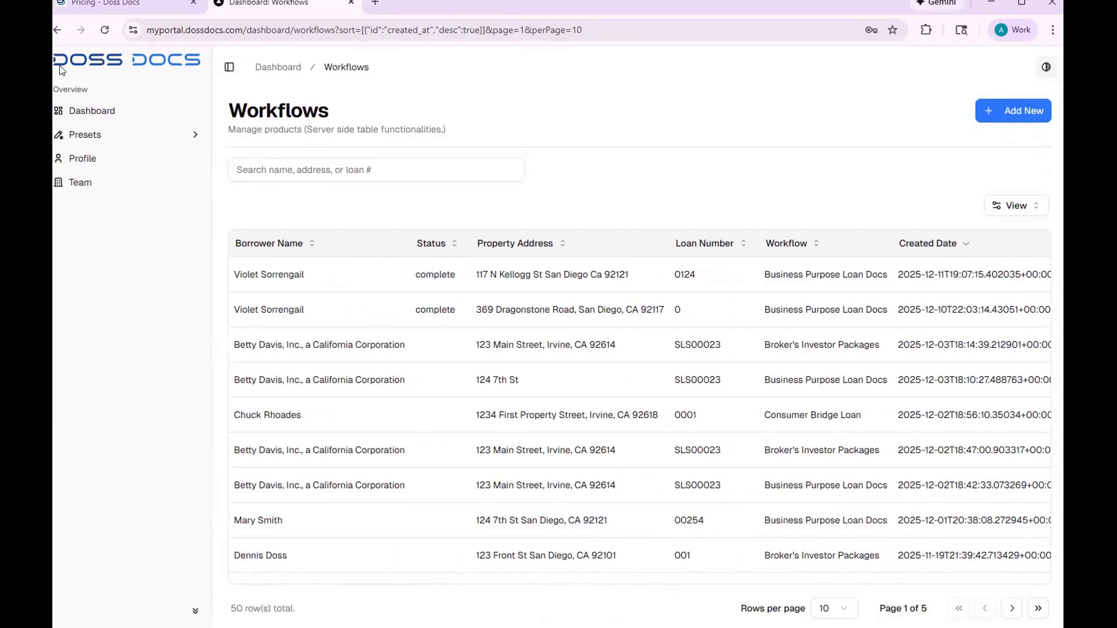
pyautogui.click(86, 183)
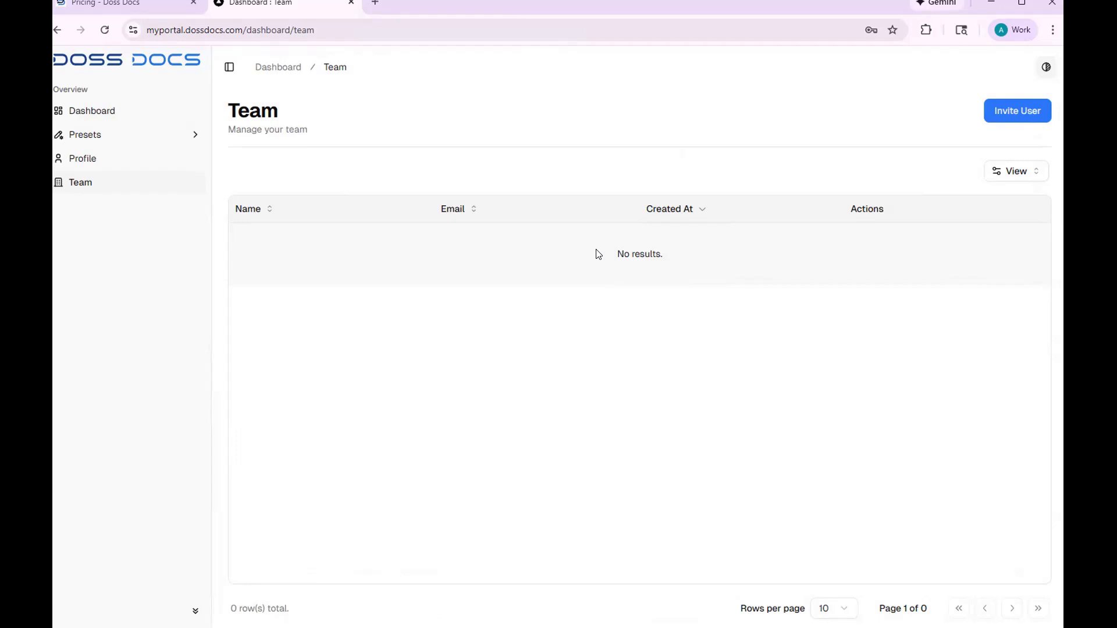
pyautogui.click(1019, 111)
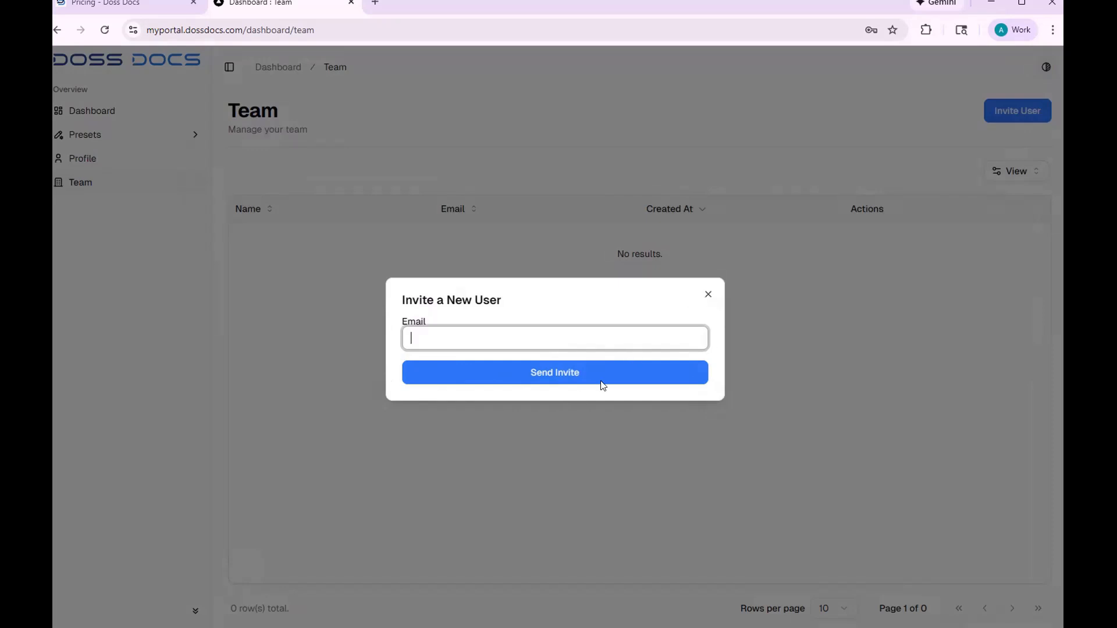
pyautogui.click(708, 294)
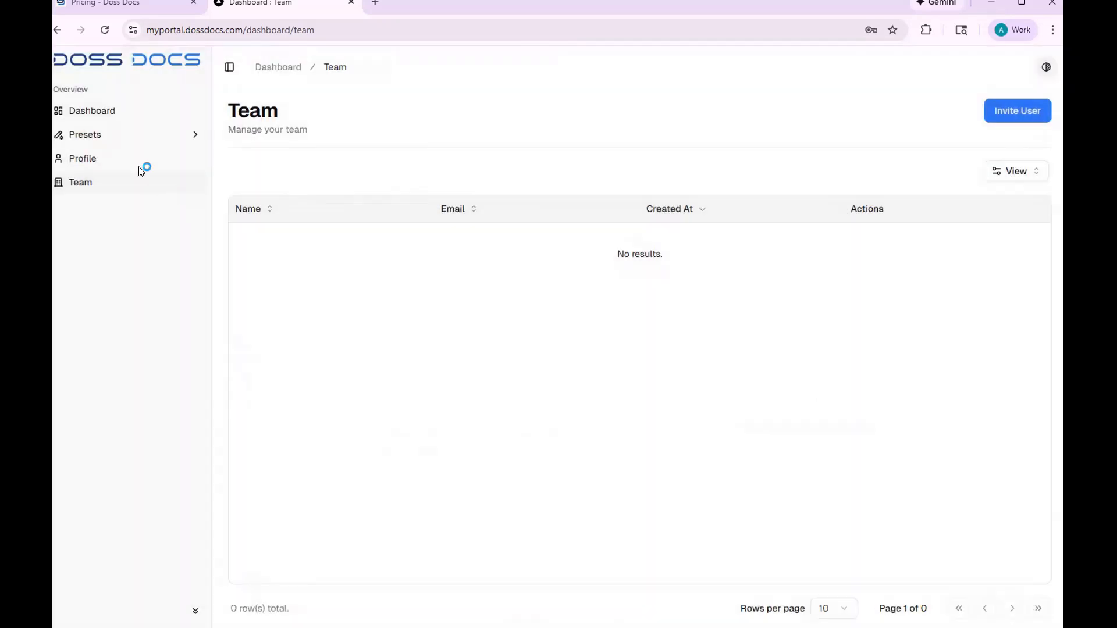
# Examine the fields of the new lender form in the Lenders presets, close it unfilled, and view the Service Providers presets.
pyautogui.click(133, 137)
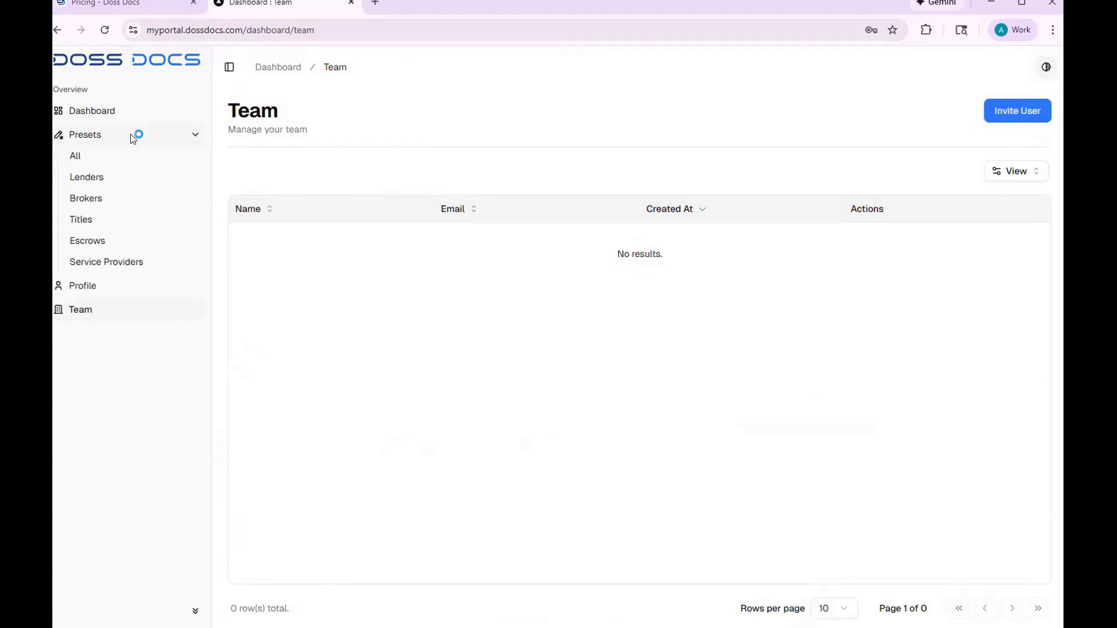
pyautogui.click(99, 177)
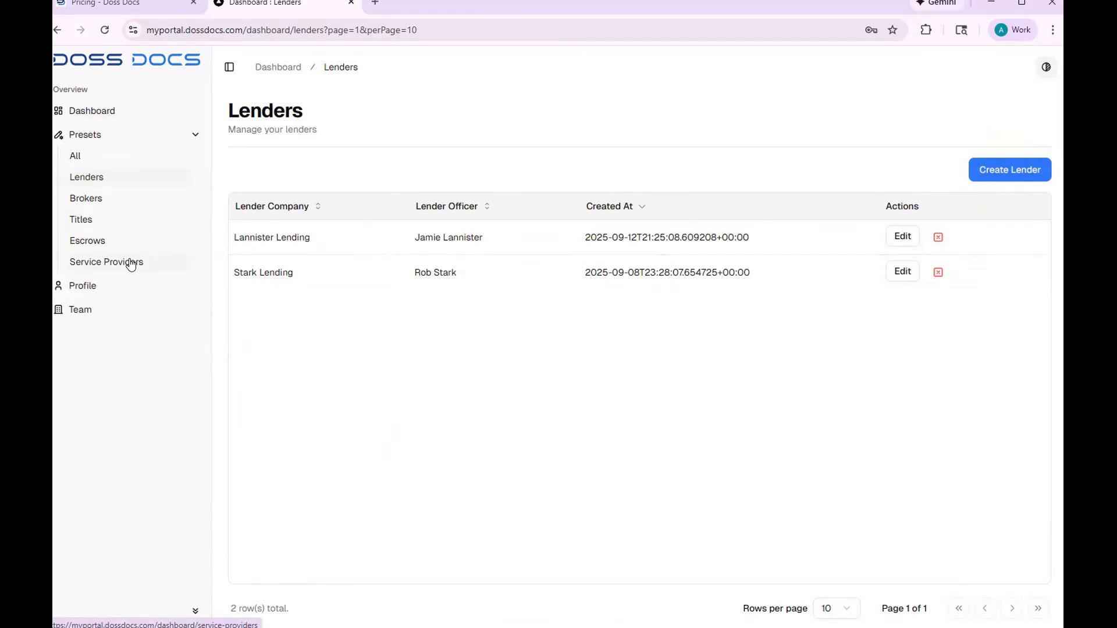
pyautogui.click(1009, 173)
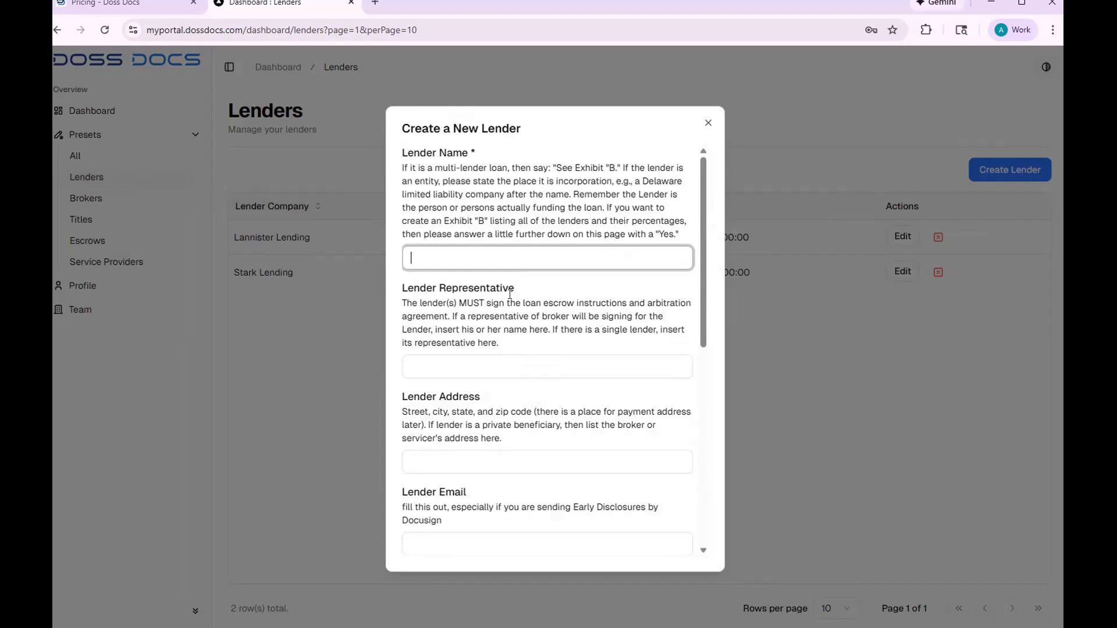
pyautogui.scroll(-5, 509, 295)
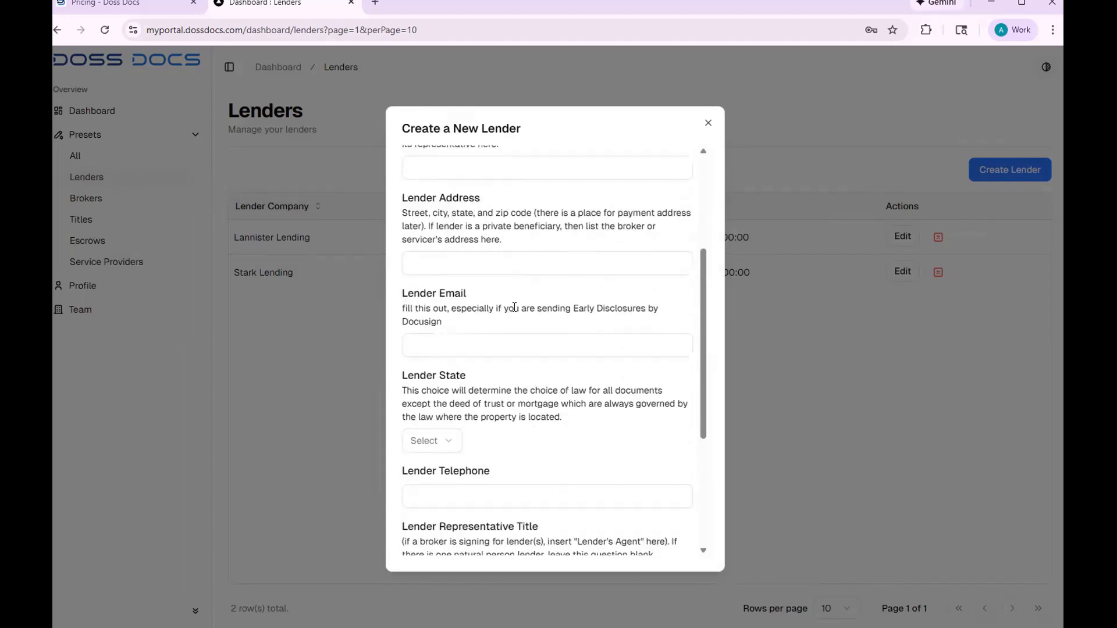
pyautogui.scroll(-1, 531, 304)
pyautogui.scroll(-2, 531, 314)
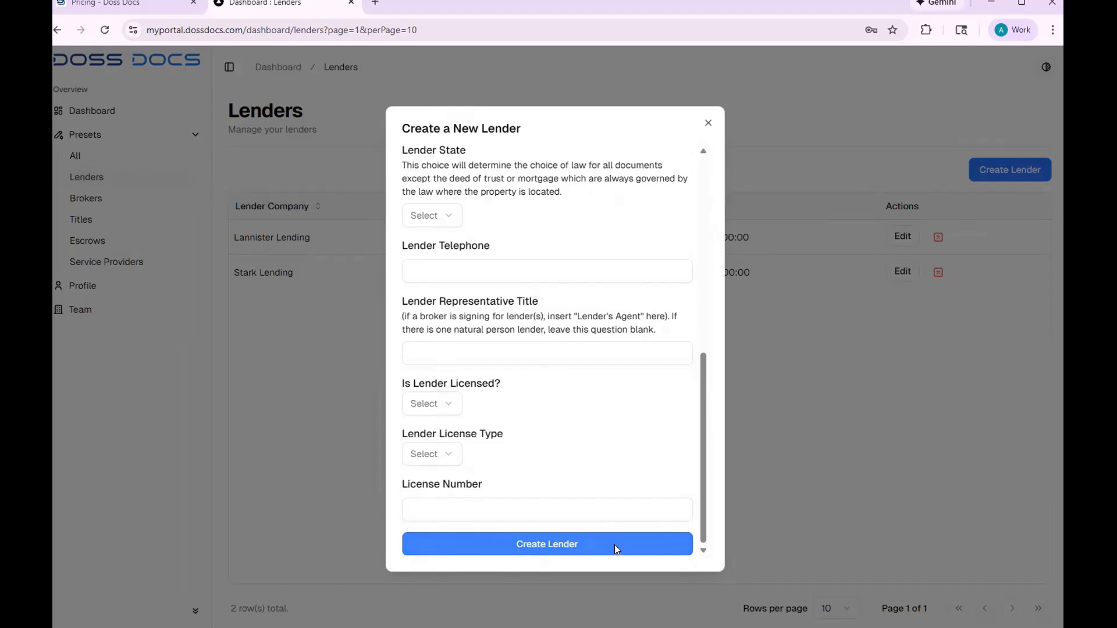
pyautogui.click(707, 122)
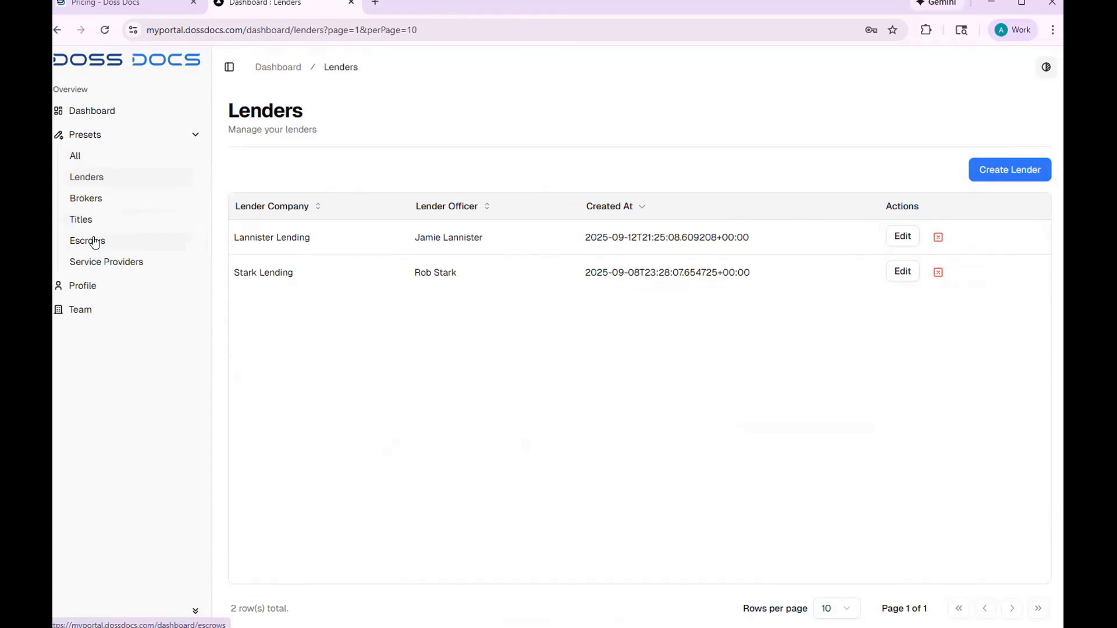
pyautogui.click(116, 266)
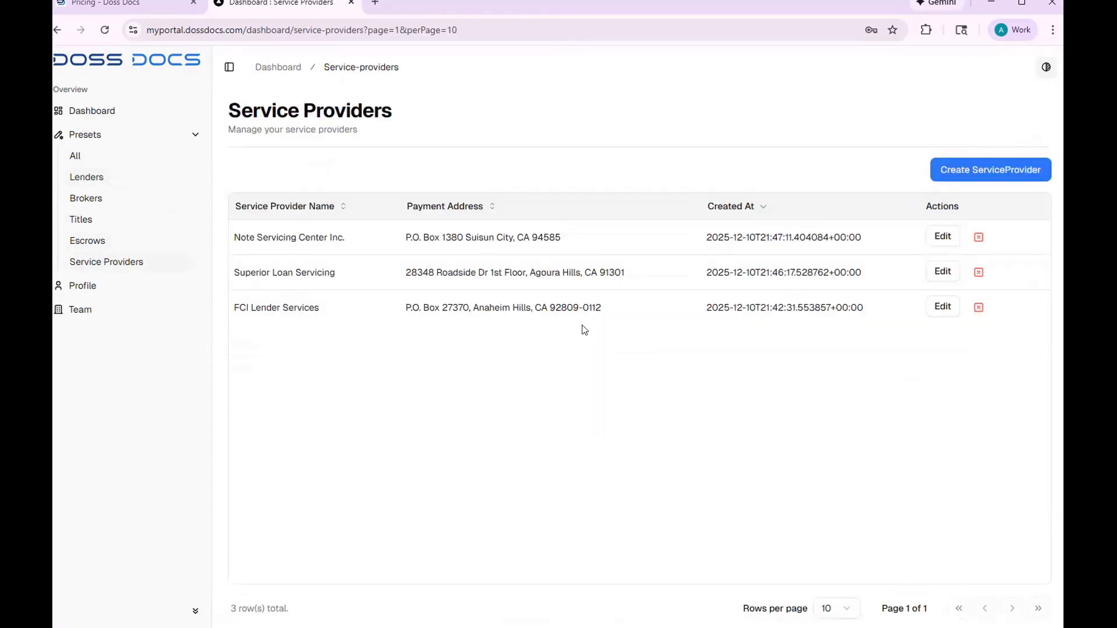
# Open the full set of presets and review all Loan Features defaults, from the closing contact to the custom addenda.
pyautogui.click(104, 166)
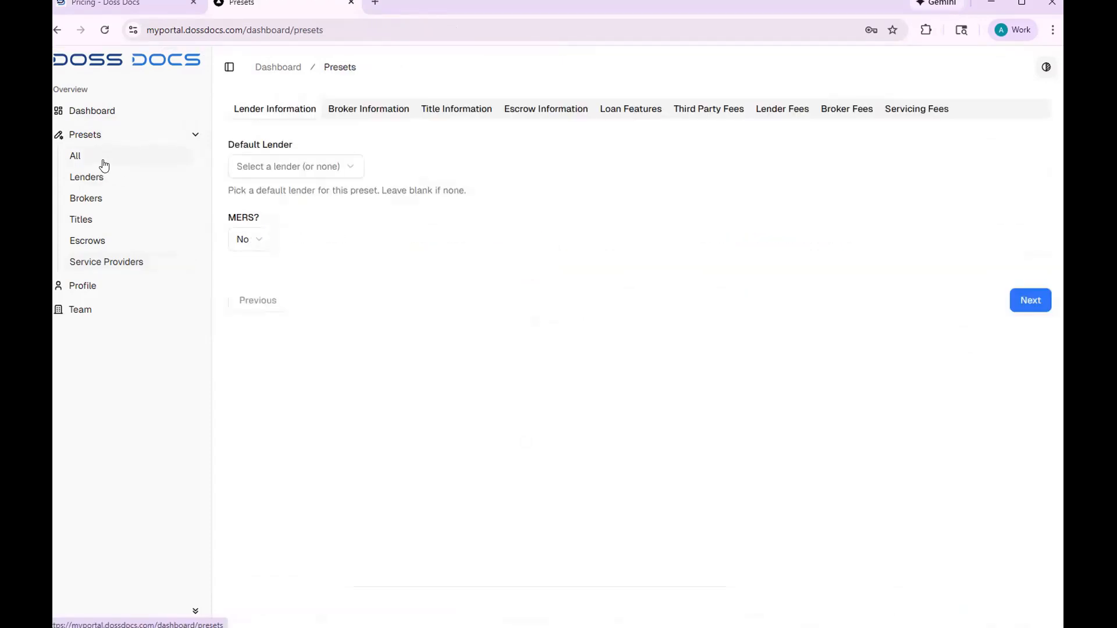
pyautogui.click(621, 111)
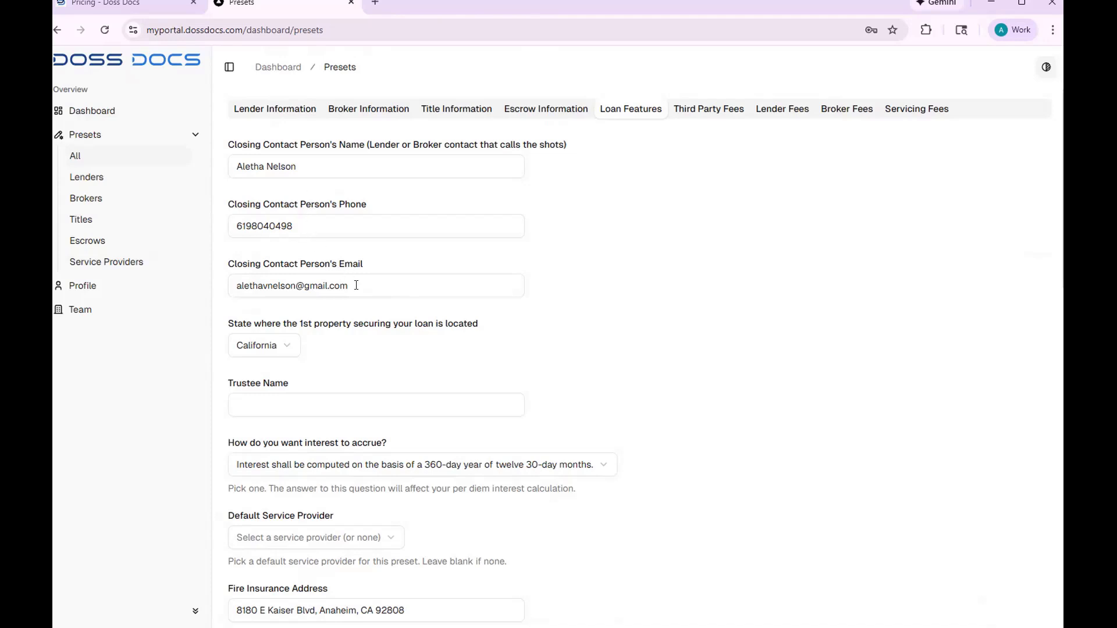
pyautogui.scroll(-3, 356, 285)
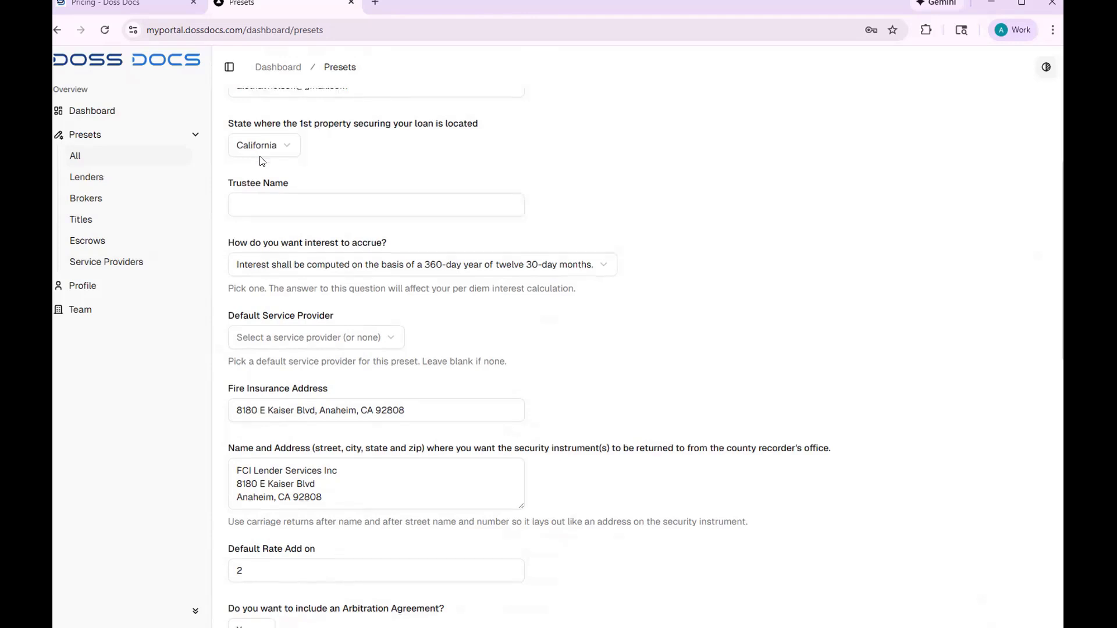
pyautogui.scroll(-2, 378, 151)
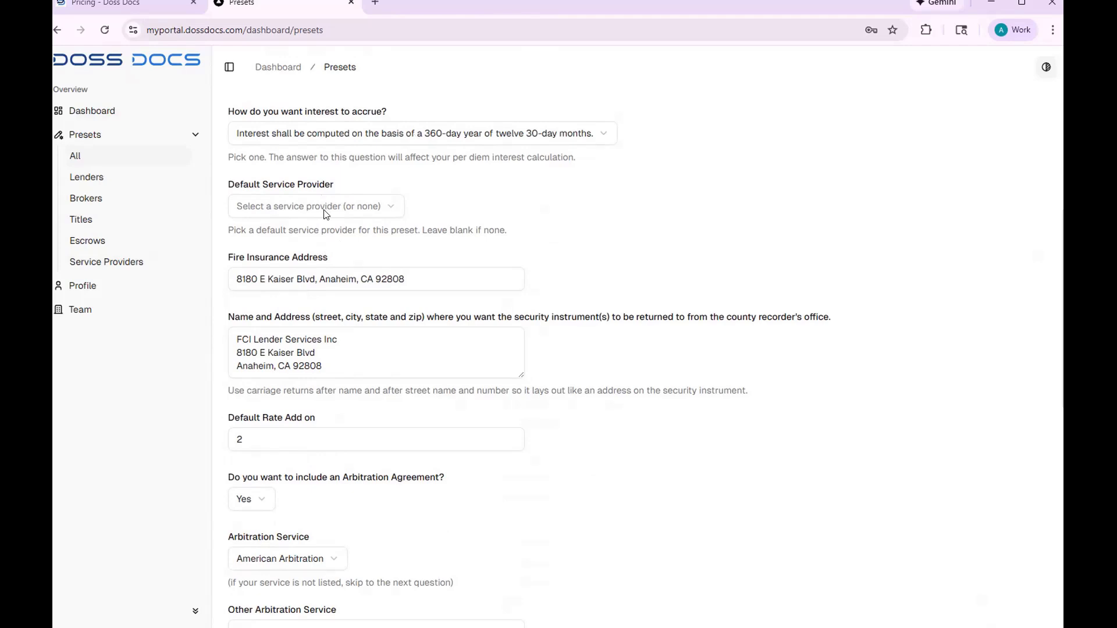
pyautogui.scroll(-3, 326, 214)
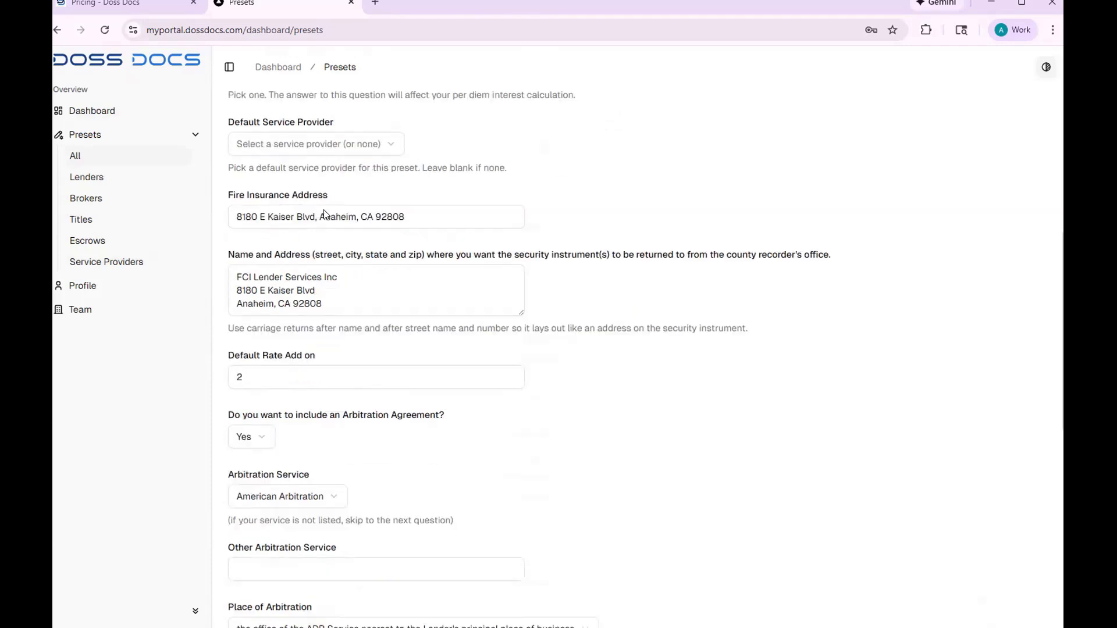
pyautogui.scroll(-1, 327, 215)
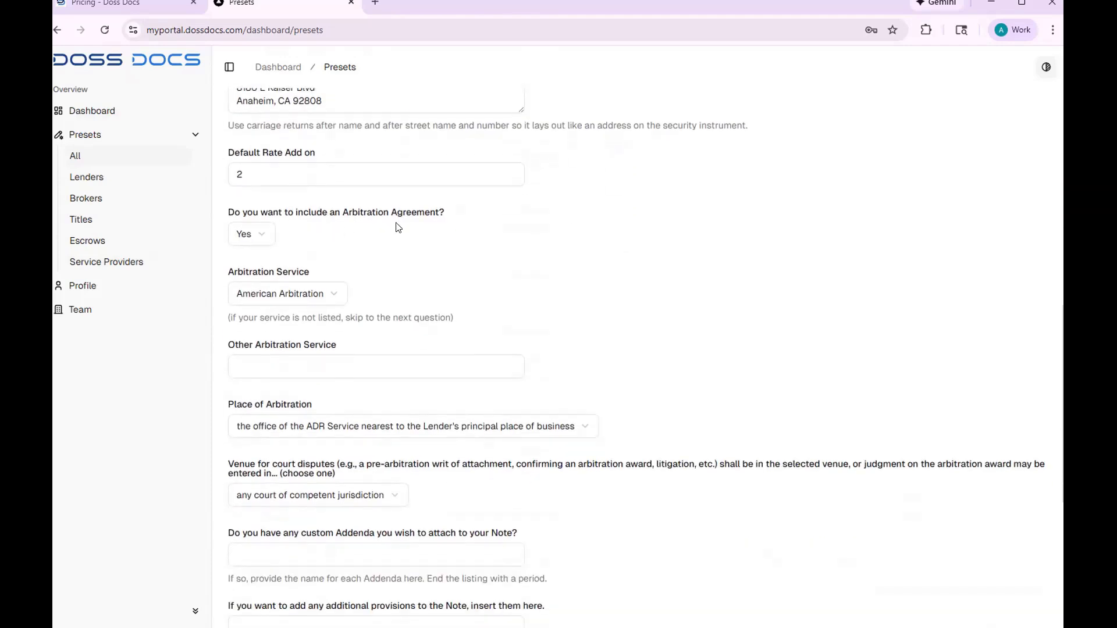
pyautogui.scroll(-1, 399, 228)
pyautogui.scroll(-4, 400, 230)
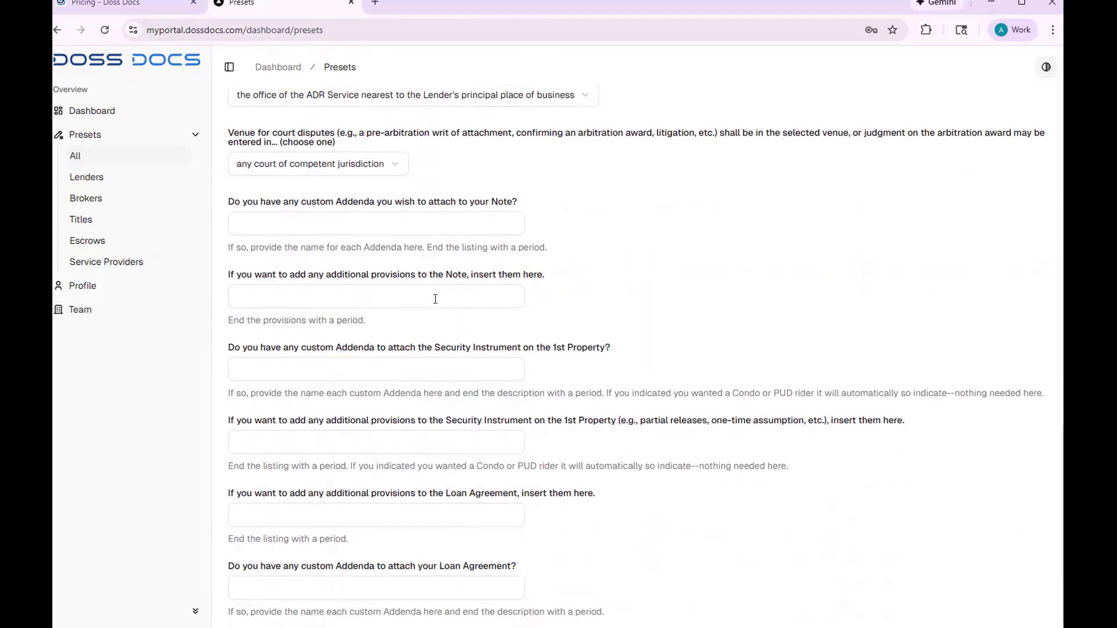
pyautogui.scroll(-1, 459, 317)
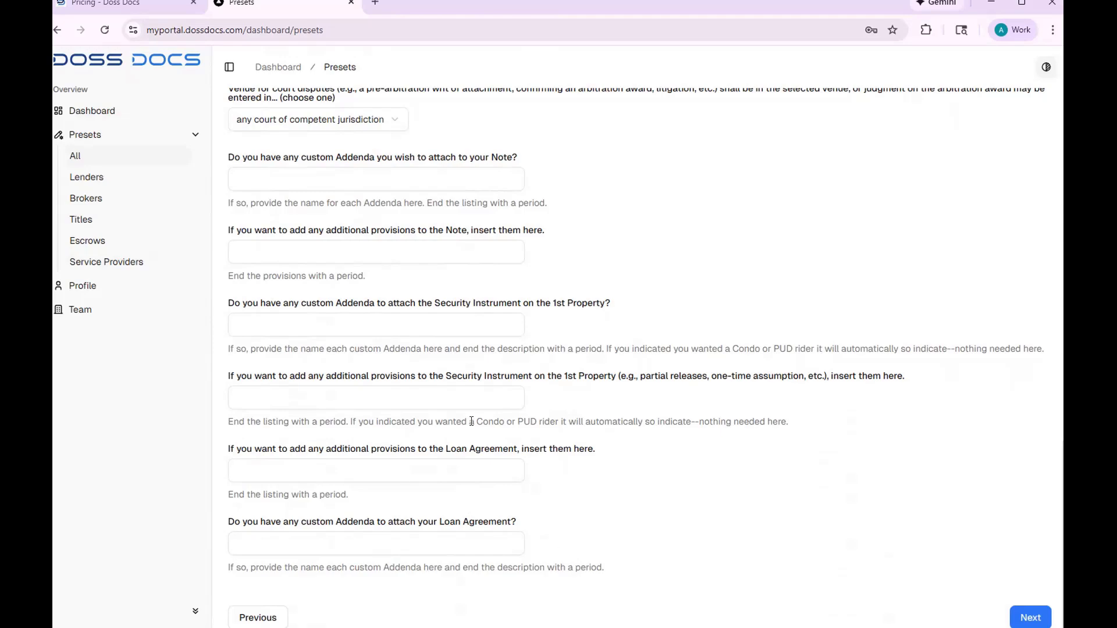
pyautogui.scroll(3, 521, 414)
pyautogui.scroll(15, 522, 414)
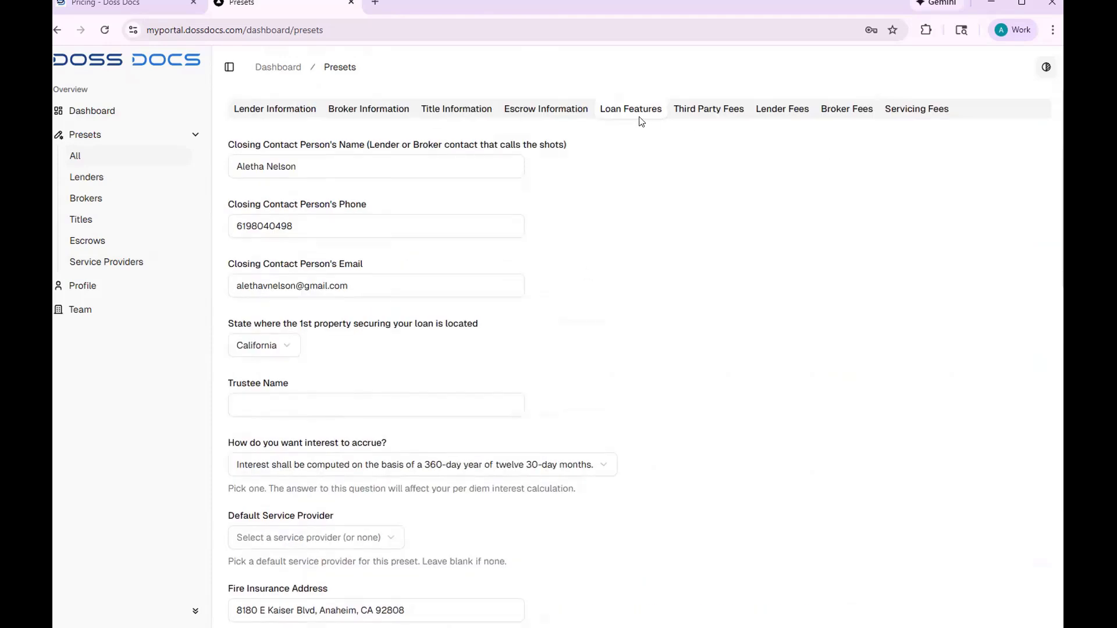
# Review the preset Third Party Fees, Lender Fees, Broker Fees and Servicing Fees.
pyautogui.click(703, 112)
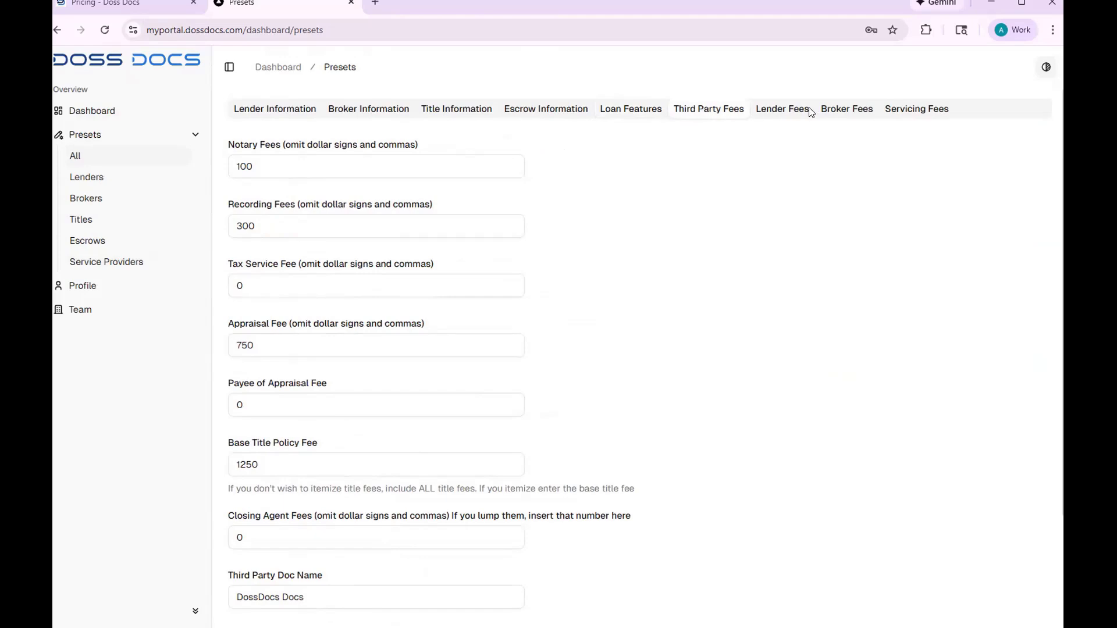
pyautogui.click(790, 116)
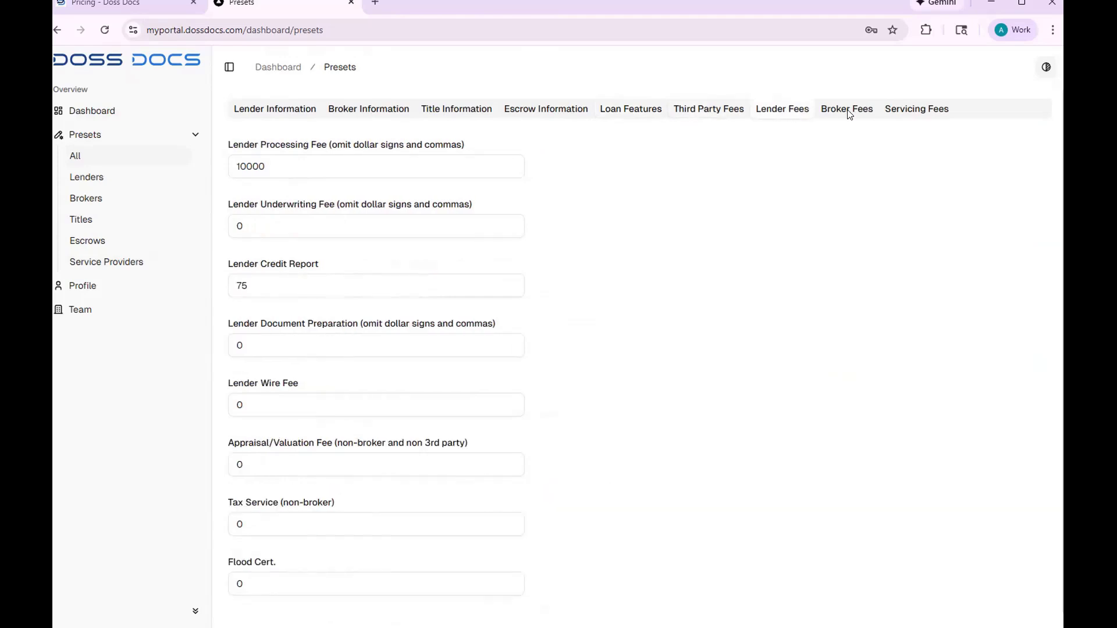
pyautogui.click(848, 112)
pyautogui.click(927, 113)
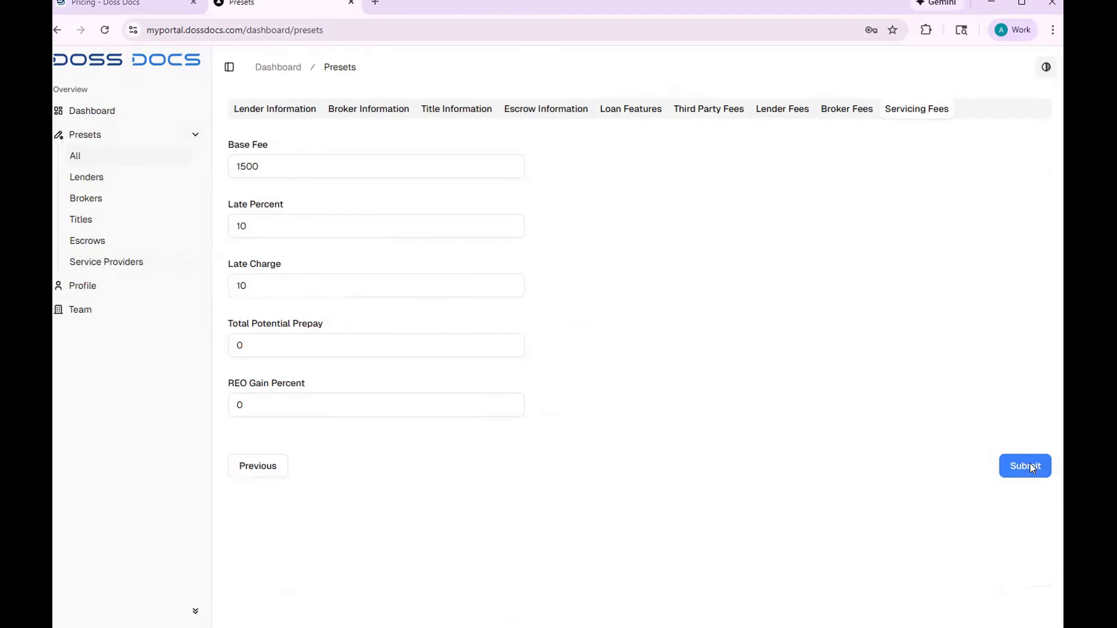
# Return to the Workflows dashboard and start a new Business Purpose Loan Docs workflow, ready at the Borrower Name field.
pyautogui.click(114, 115)
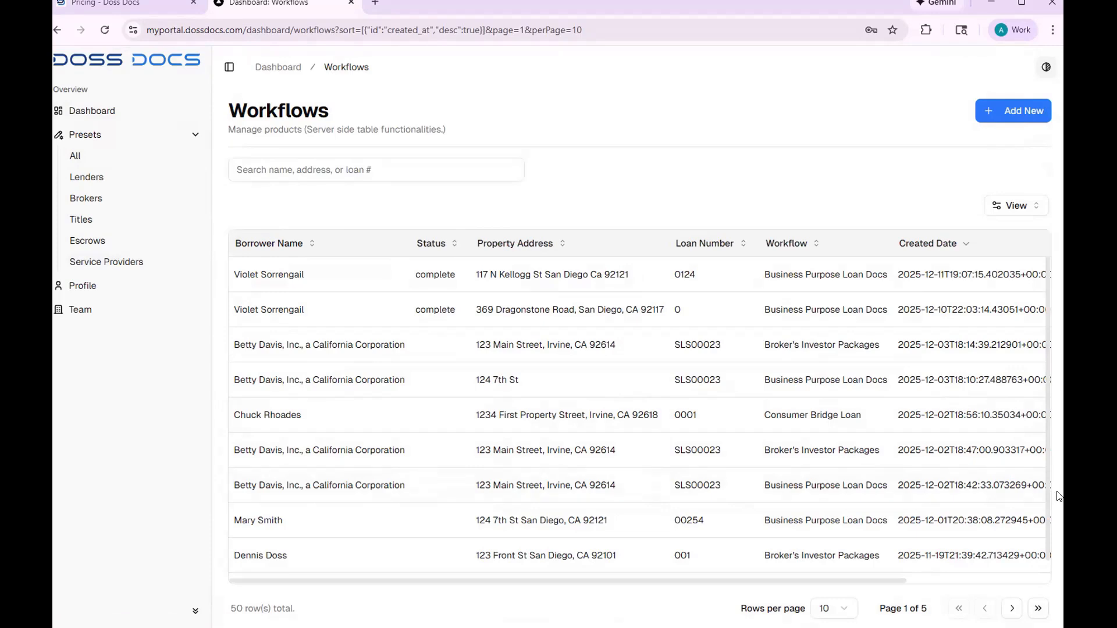
pyautogui.moveTo(1063, 170); pyautogui.dragTo(1116, 170)
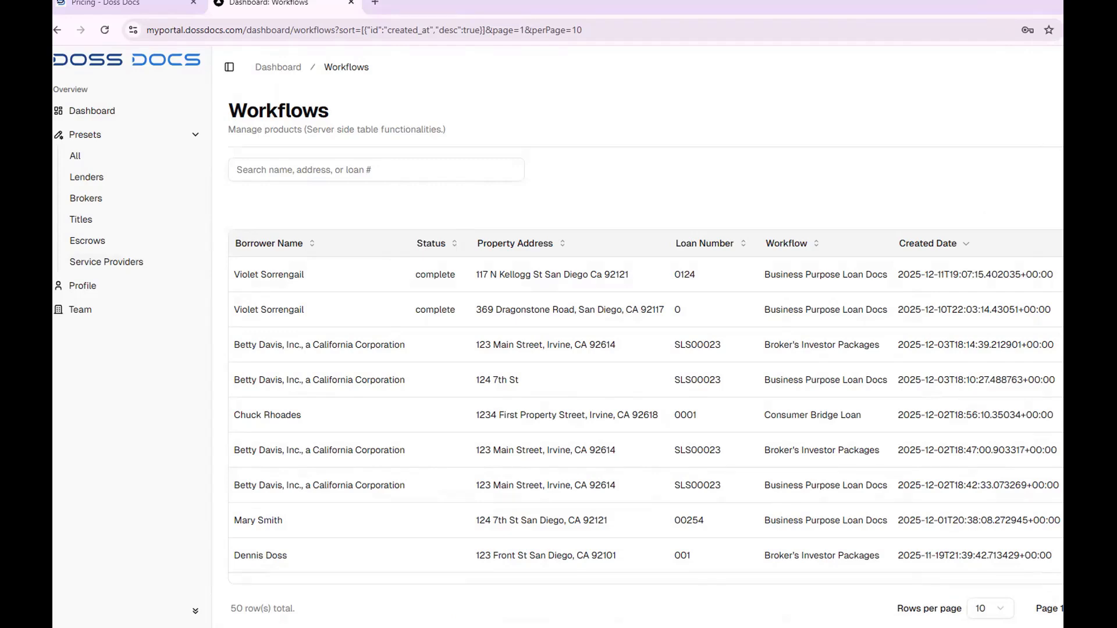
pyautogui.moveTo(1093, 433); pyautogui.dragTo(1116, 434)
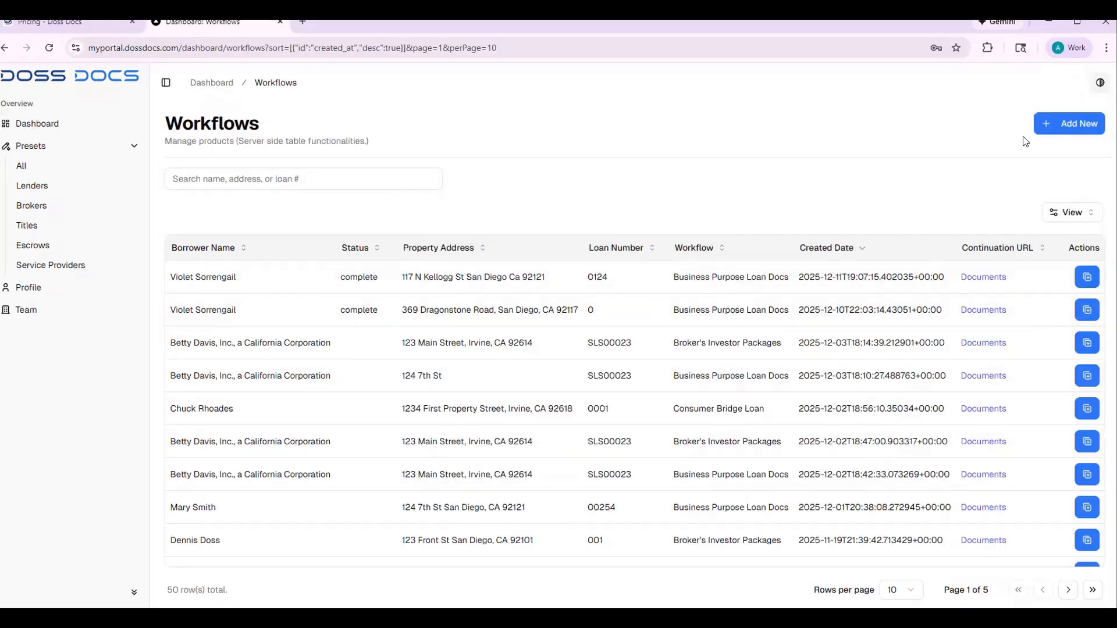
pyautogui.click(1076, 123)
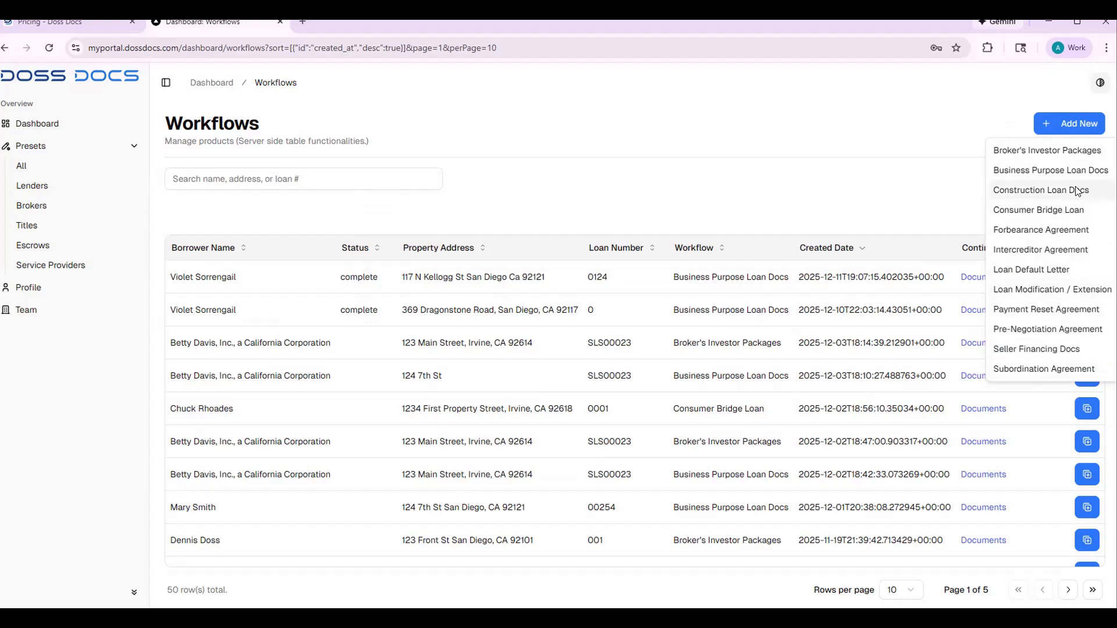
pyautogui.click(1058, 172)
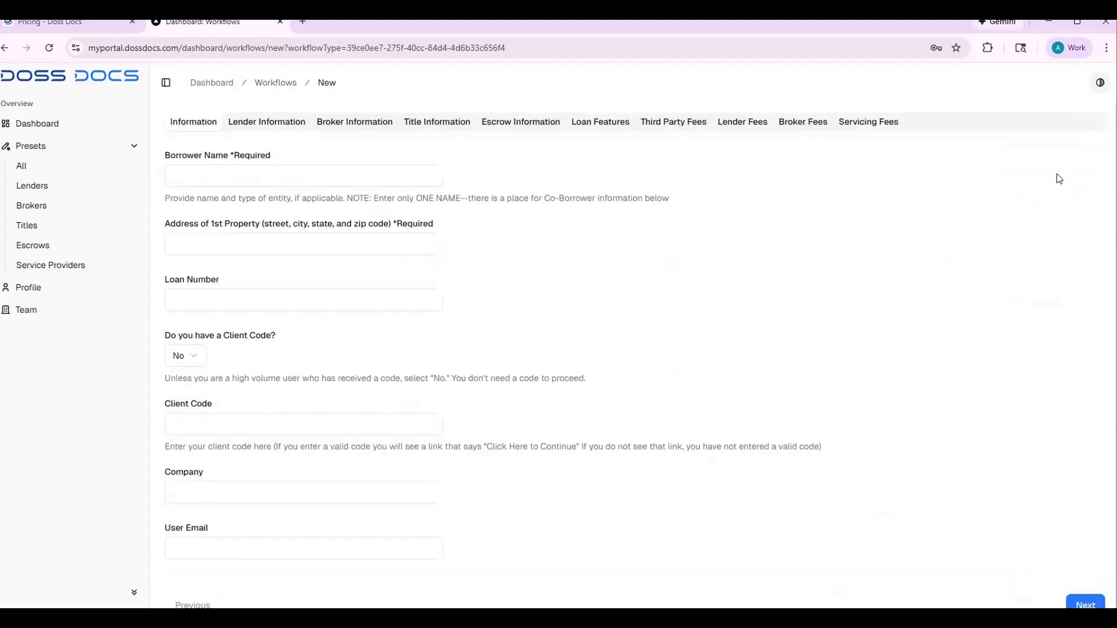
pyautogui.click(329, 170)
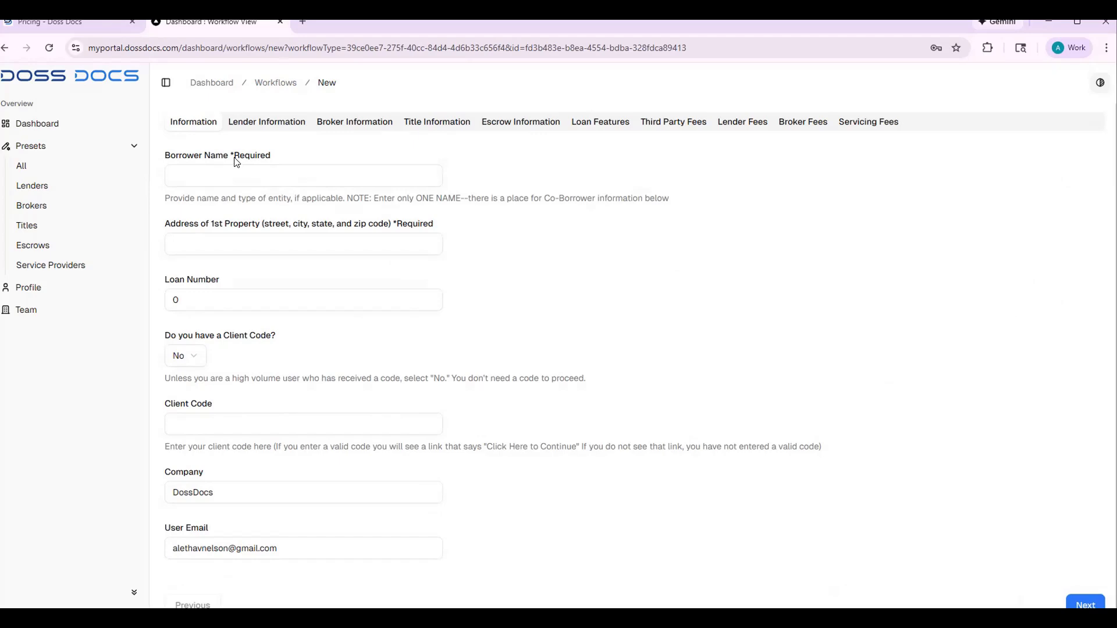
# Enter the borrower's full name and the first property's street, city, state and zip code in the workflow information.
pyautogui.click(164, 224)
pyautogui.click(290, 175)
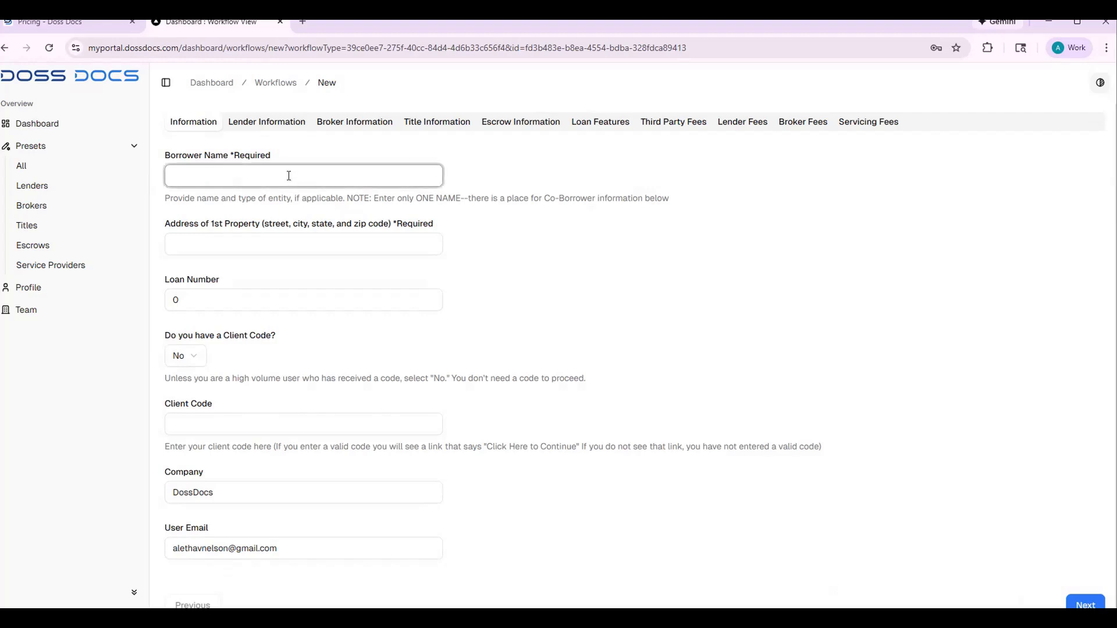
pyautogui.write('John Smith')
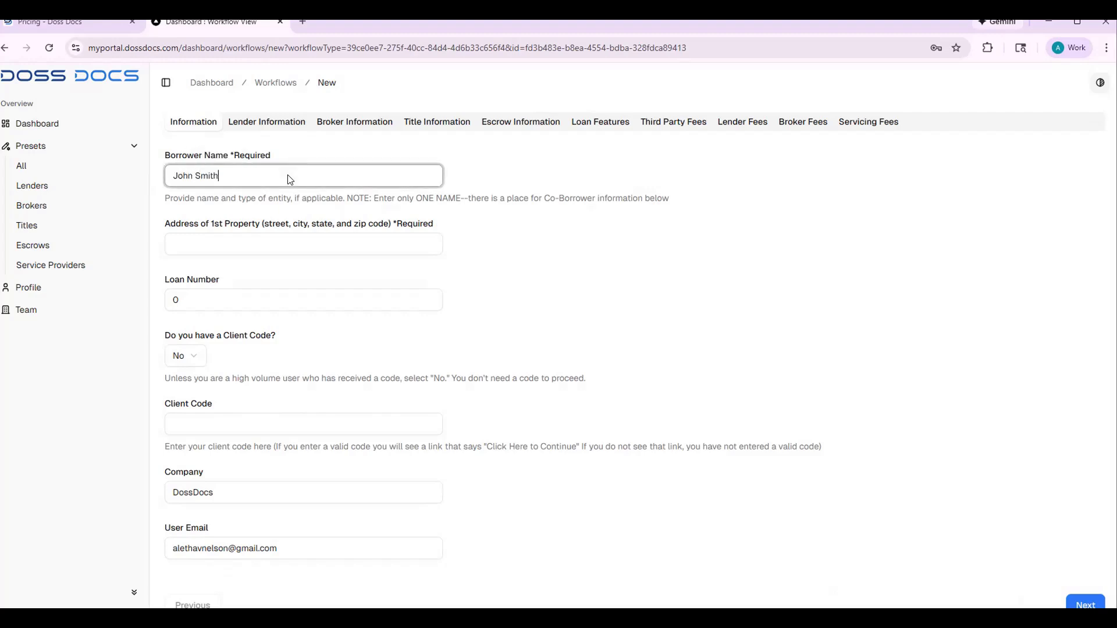
pyautogui.press('Tab')
pyautogui.write('123')
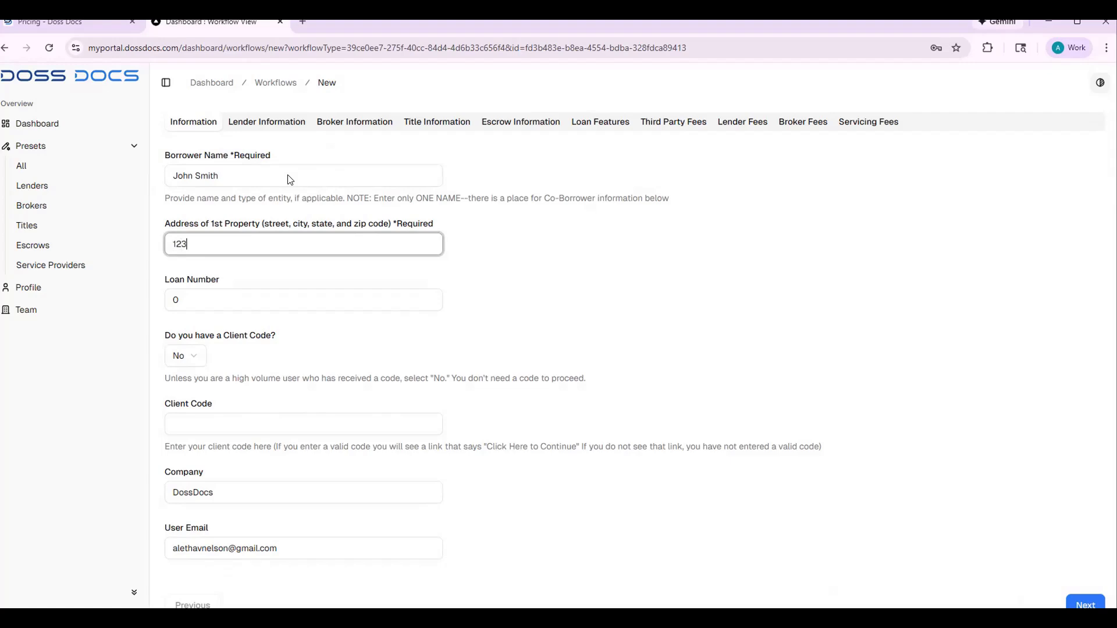
pyautogui.write(' Main St, San Diego')
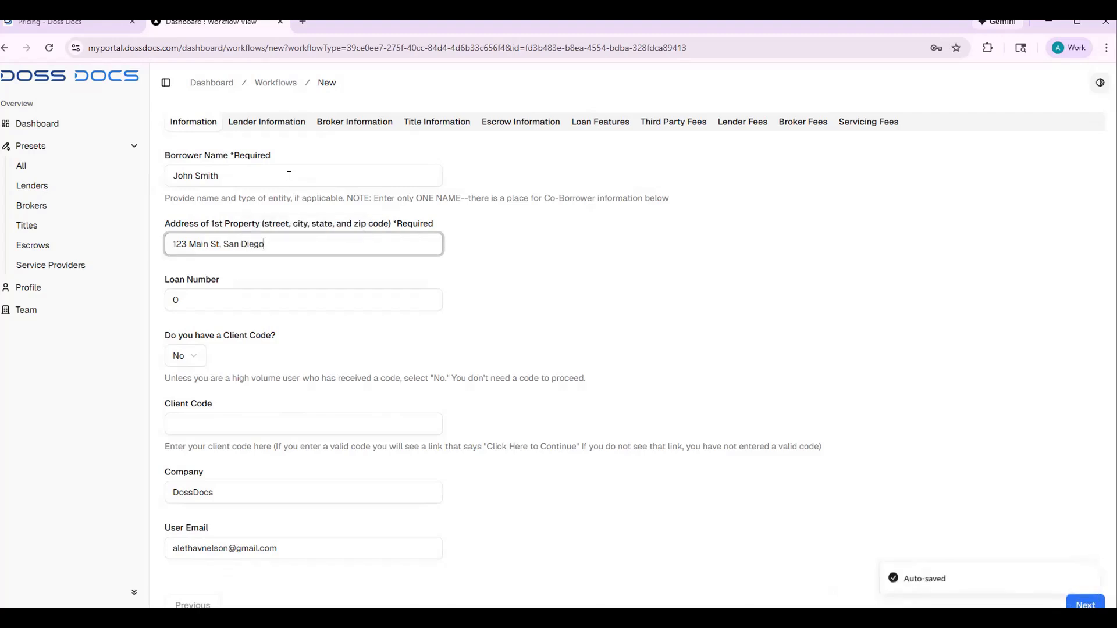
pyautogui.write(', CA 921111')
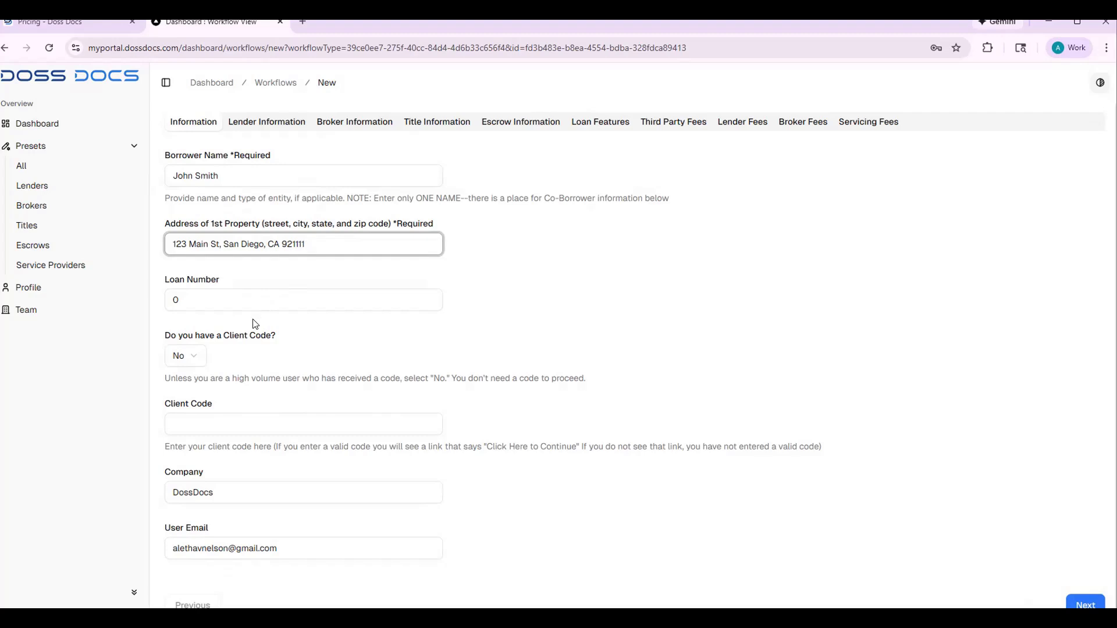
pyautogui.scroll(-1, 258, 317)
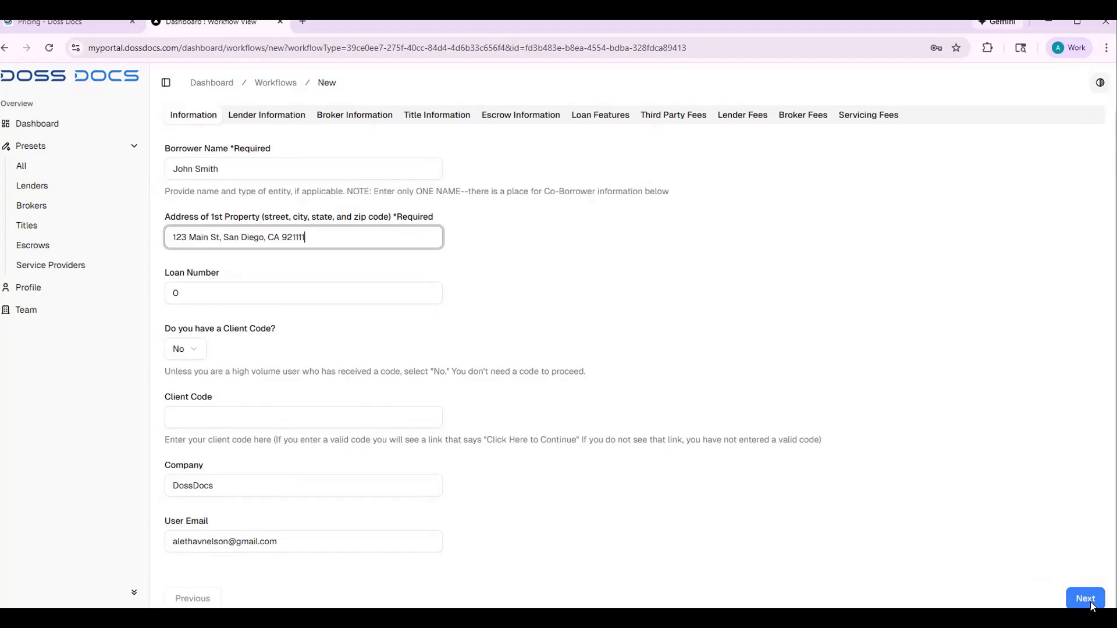
# Fill the workflow's lender information from the Stark Lending preset.
pyautogui.click(271, 116)
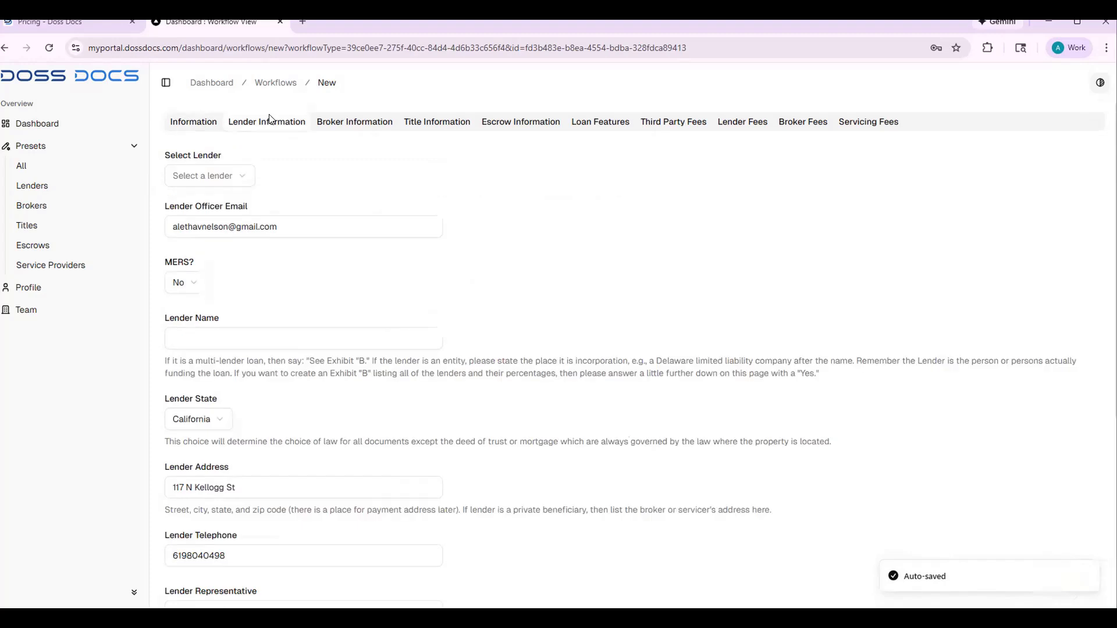
pyautogui.click(211, 175)
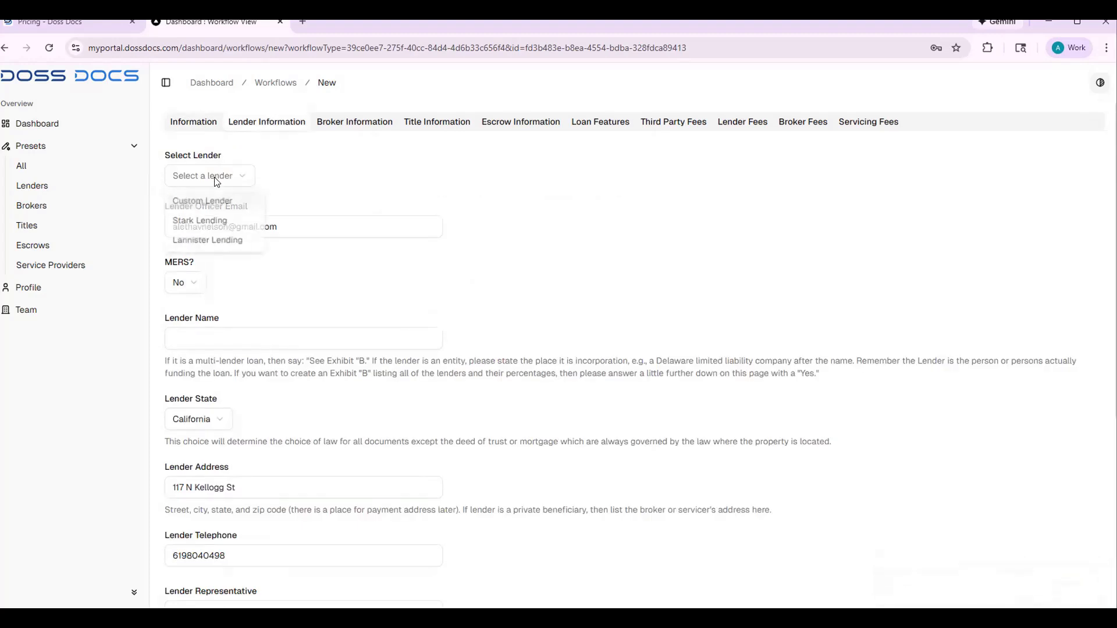
pyautogui.click(211, 221)
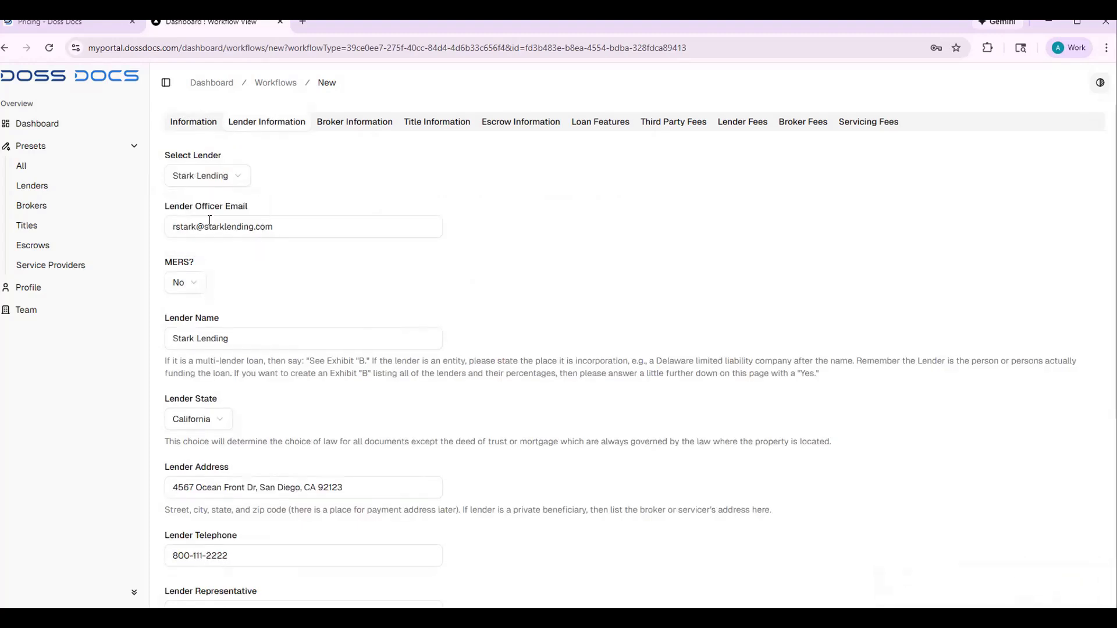
# Replace the custom broker in the broker information with the ABC Broker Co. preset.
pyautogui.click(367, 121)
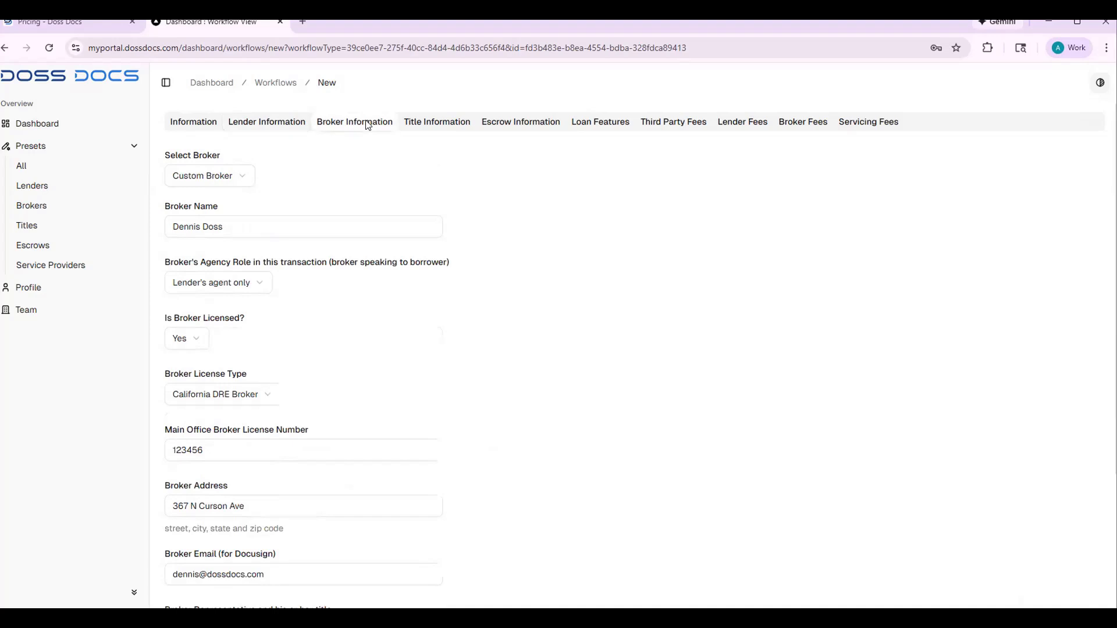
pyautogui.tripleClick(241, 227)
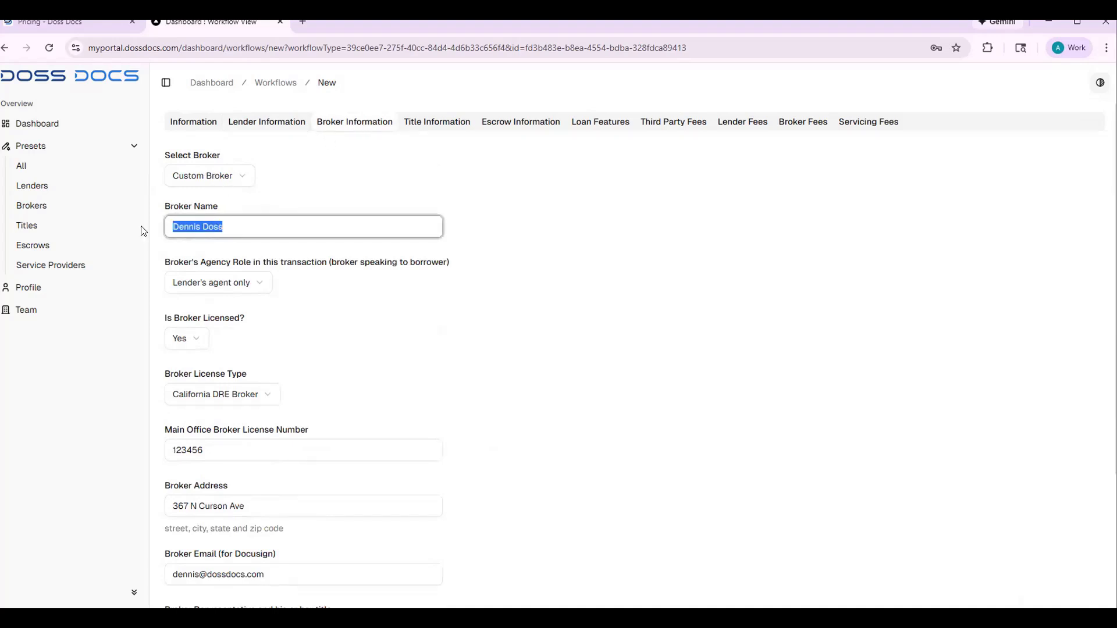
pyautogui.click(231, 219)
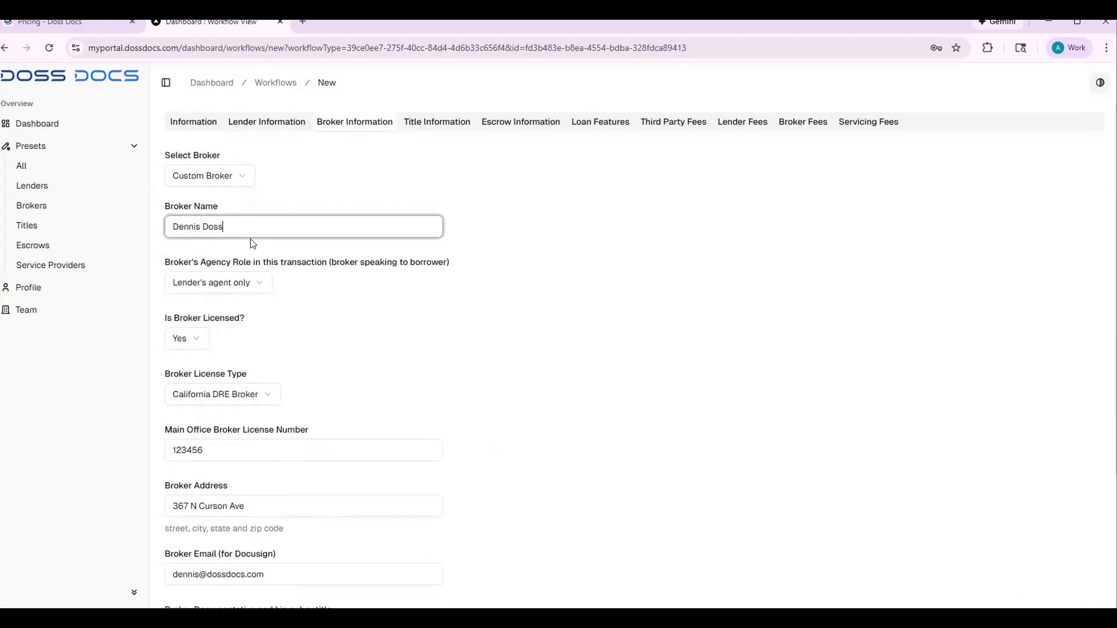
pyautogui.click(236, 180)
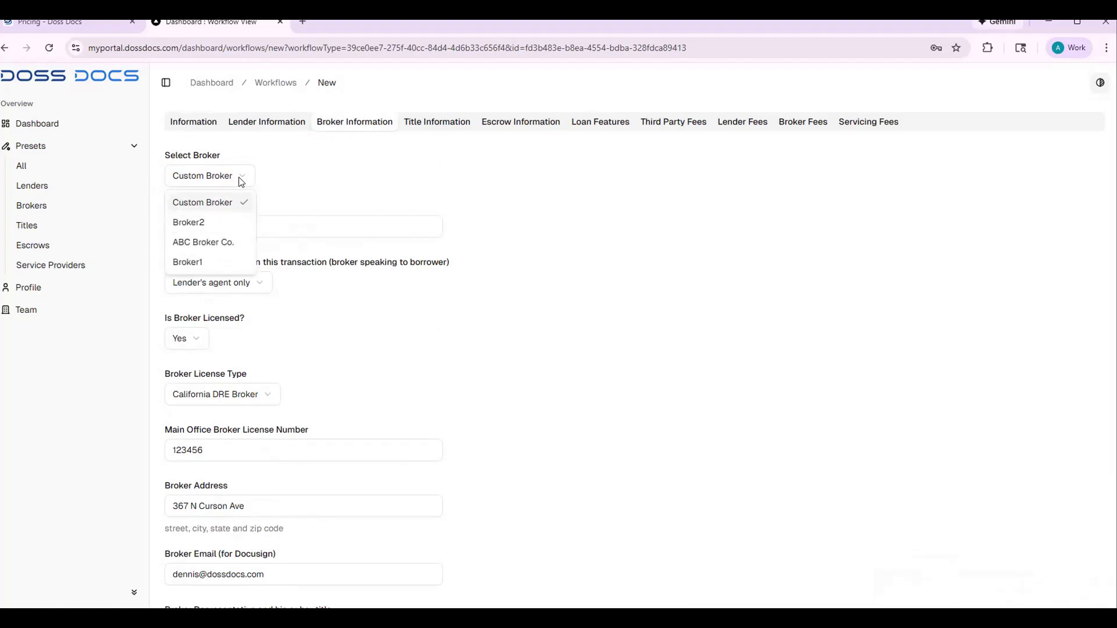
pyautogui.click(222, 243)
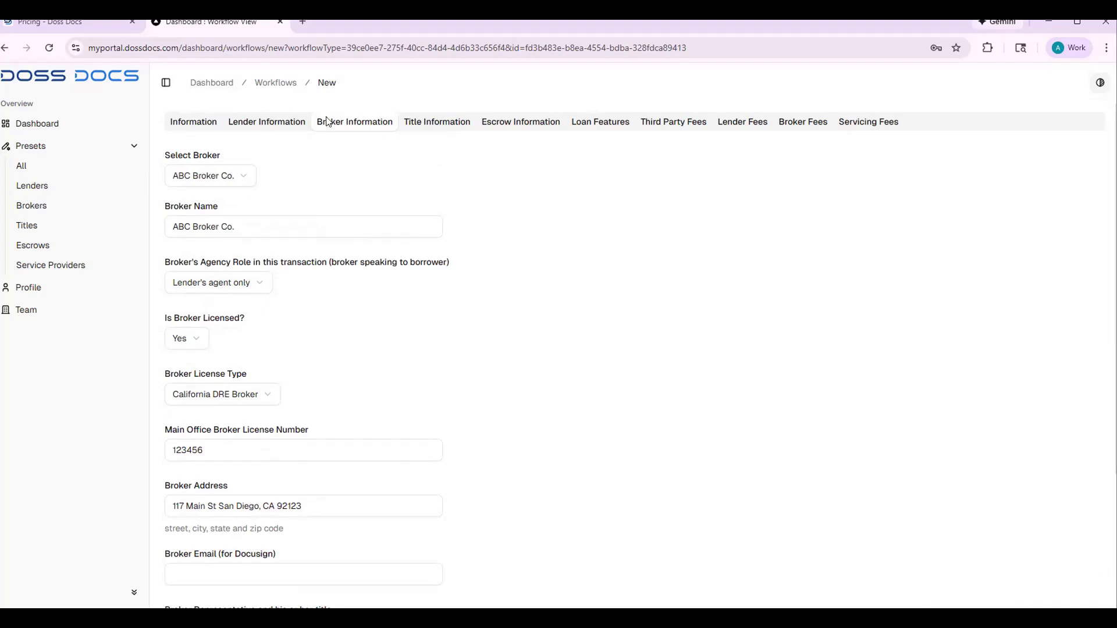
# Choose First American Title Company for the title information and Wine Country Escrow, Inc. for the escrow information.
pyautogui.click(434, 123)
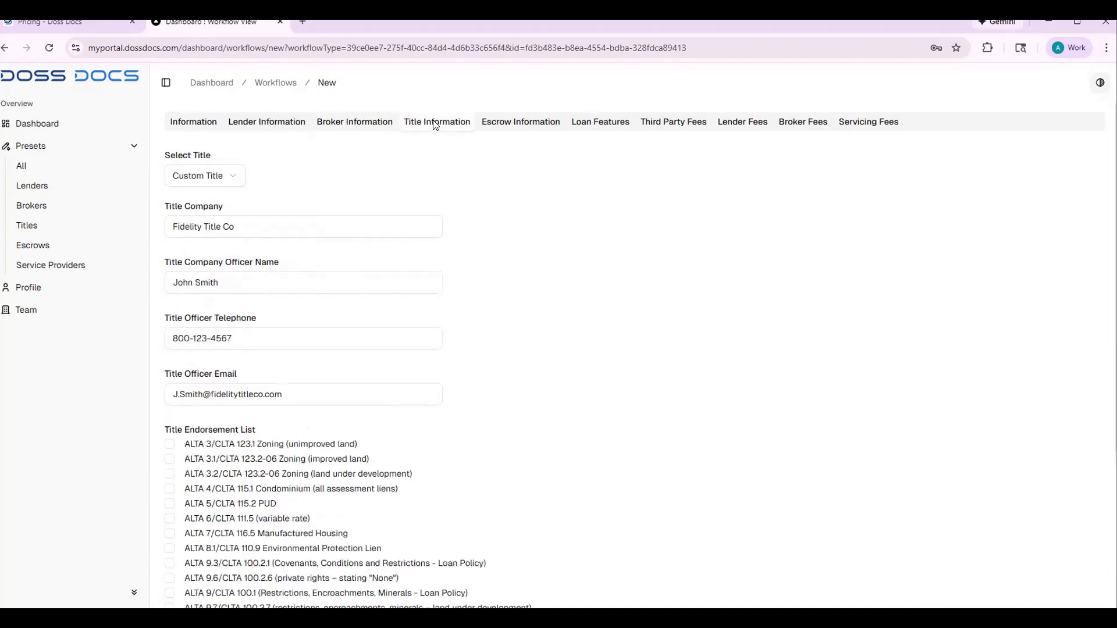
pyautogui.click(190, 179)
pyautogui.click(201, 223)
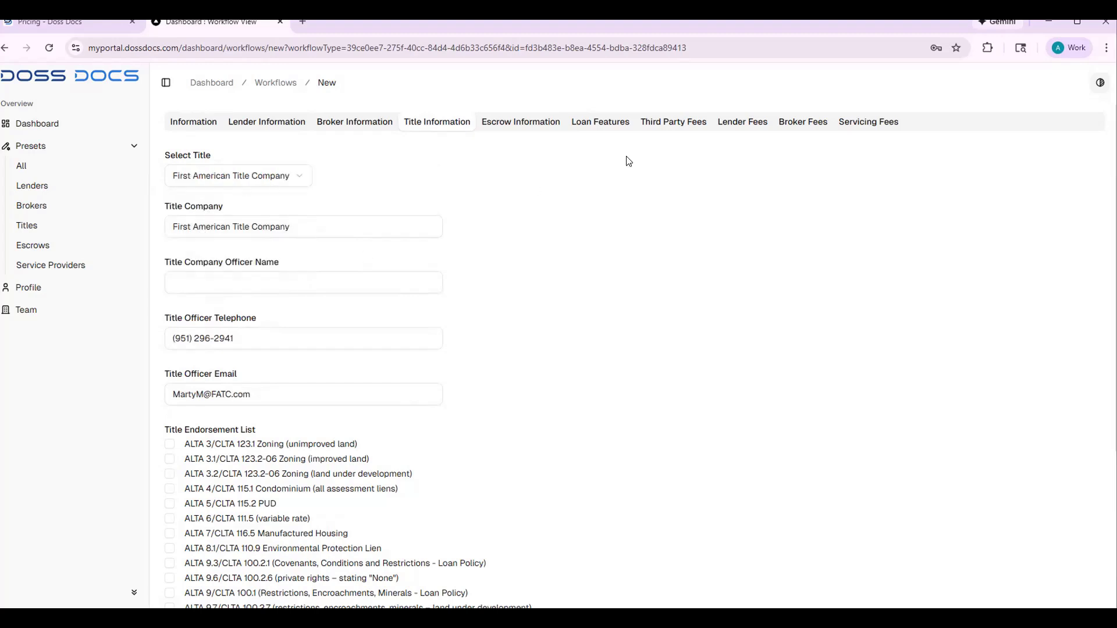
pyautogui.click(532, 120)
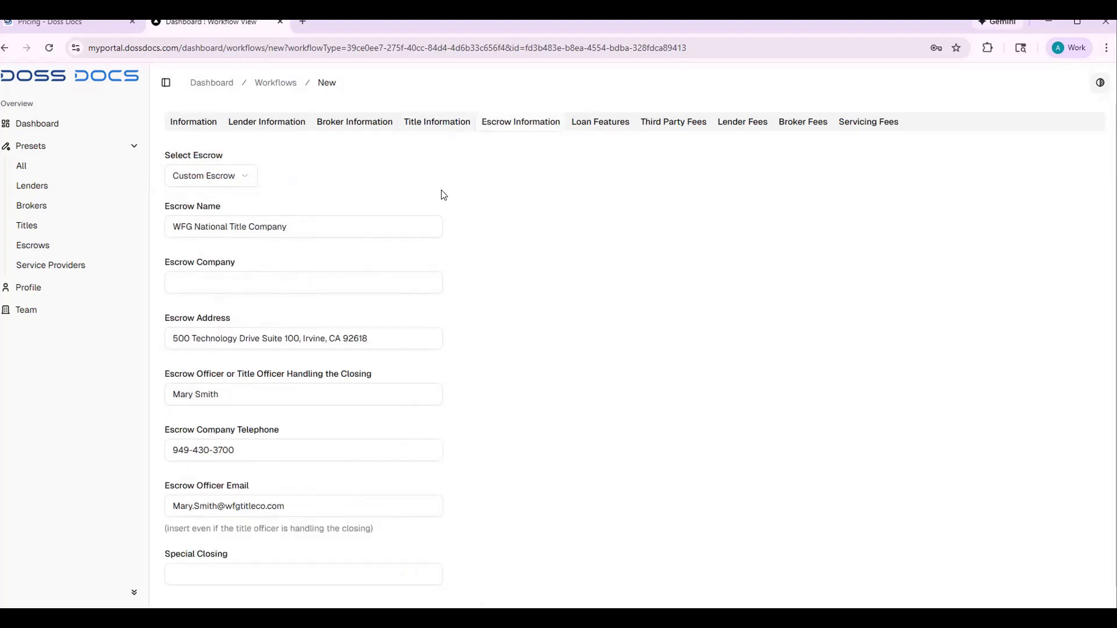
pyautogui.click(221, 176)
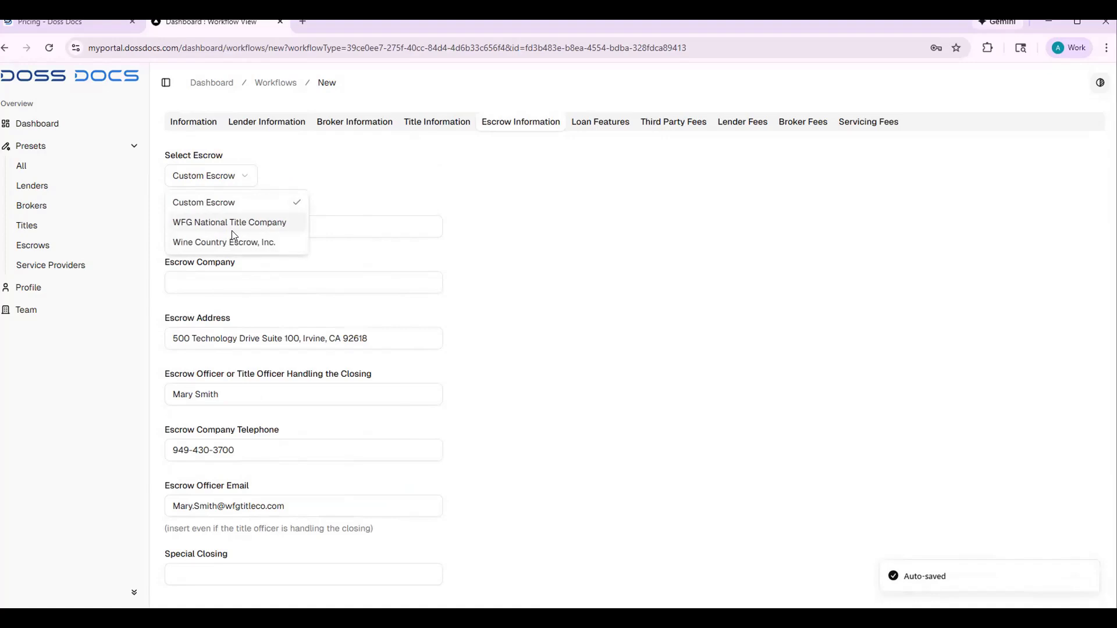
pyautogui.click(235, 242)
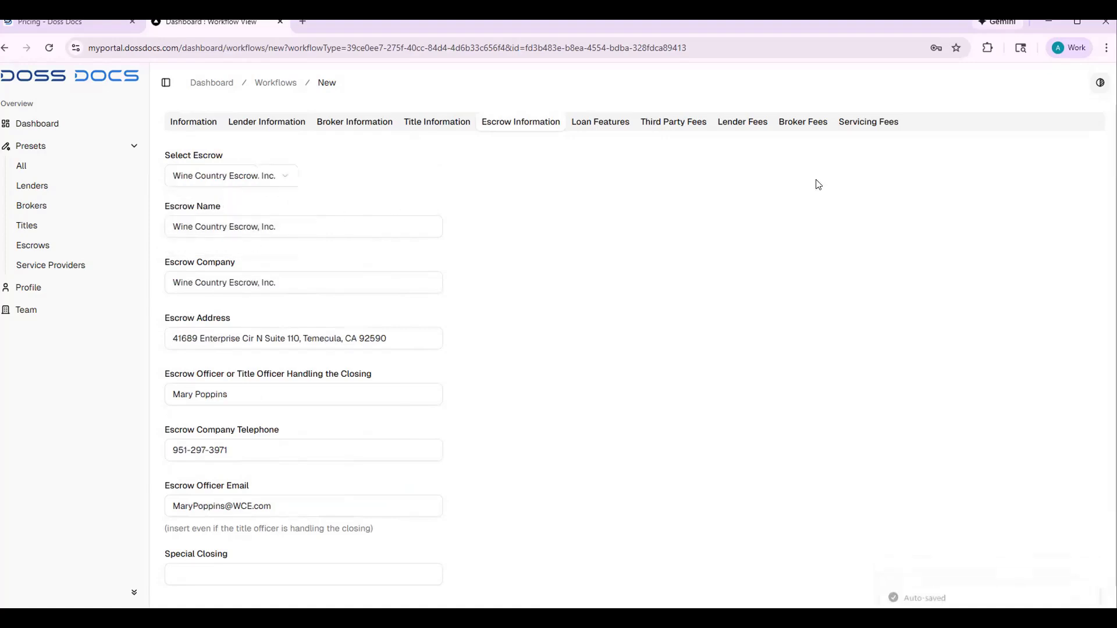
# Look through the loan features and all fee sections, leaving their defaults, and create the Gavel workflow.
pyautogui.click(609, 126)
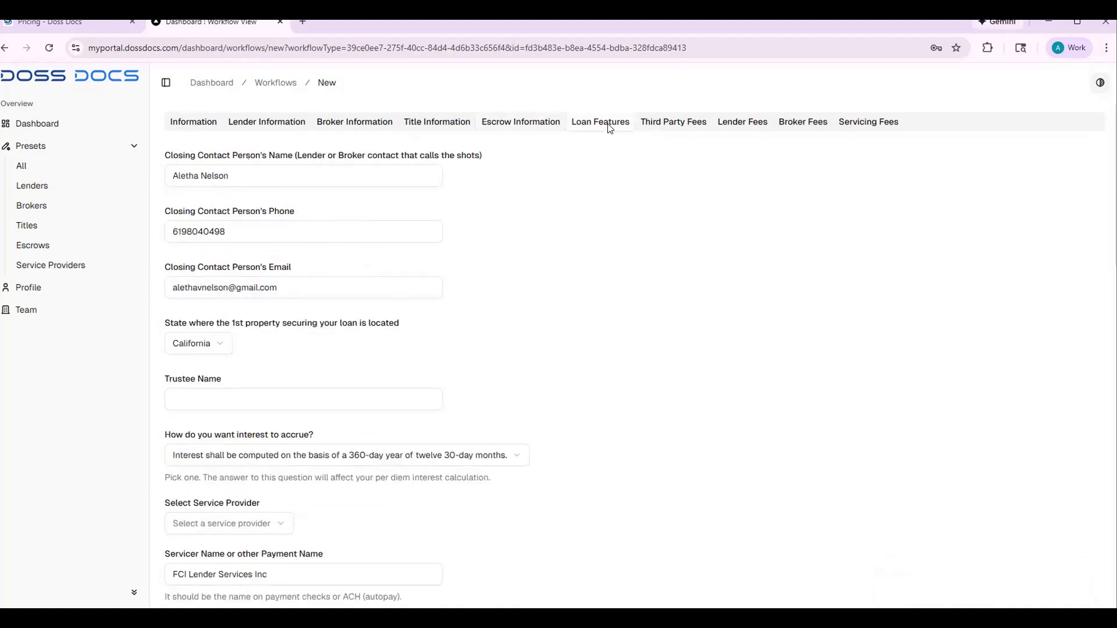
pyautogui.click(673, 127)
pyautogui.click(735, 126)
pyautogui.click(808, 124)
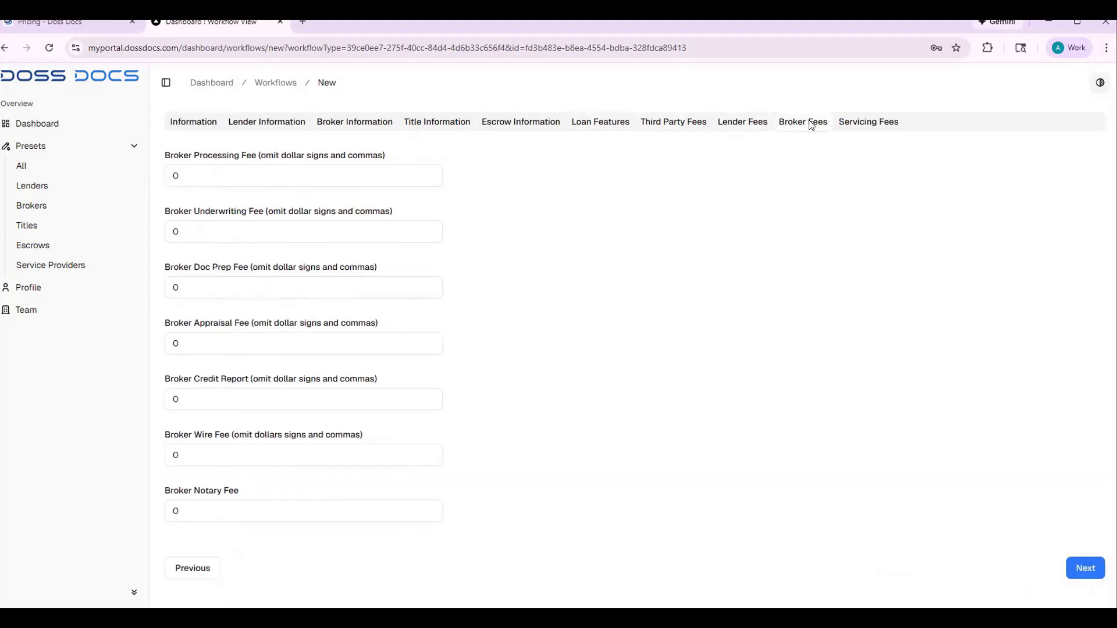
pyautogui.click(866, 124)
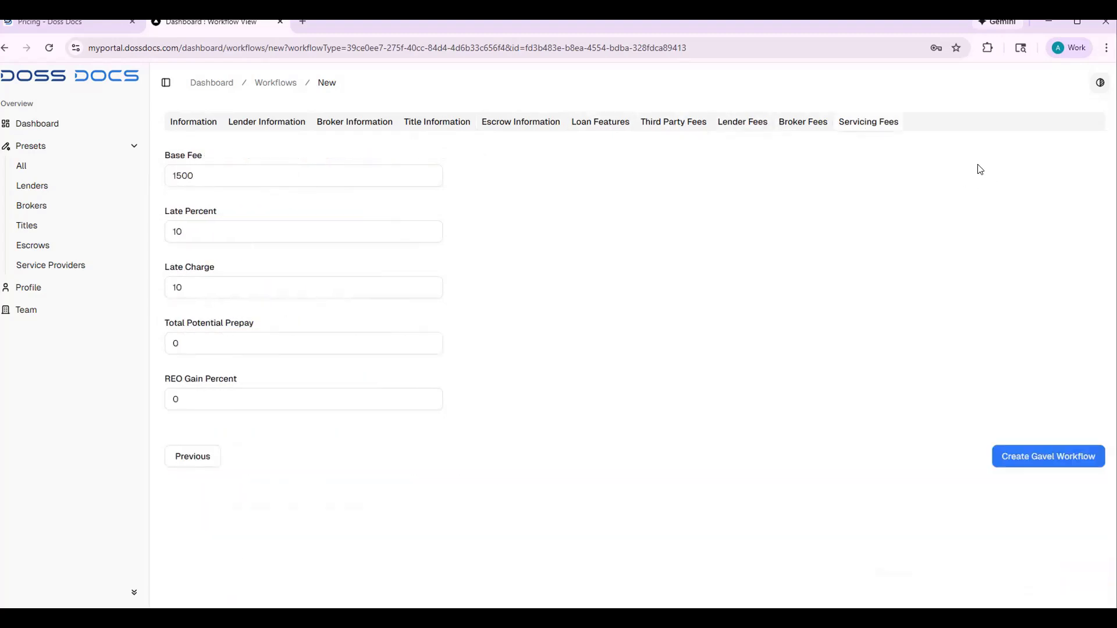
pyautogui.click(1041, 456)
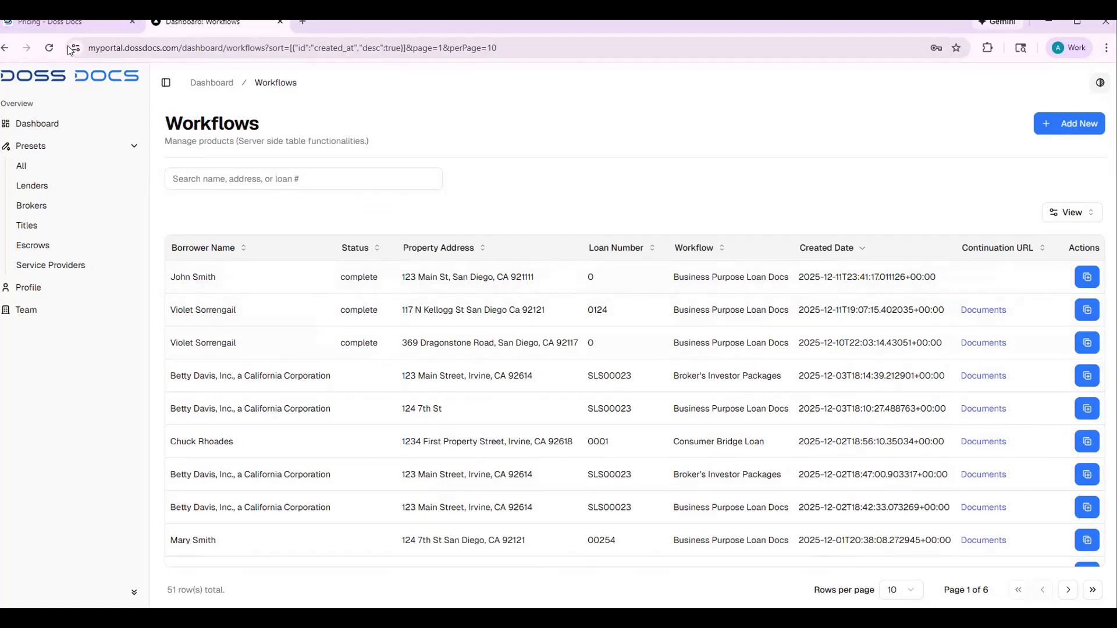
# Reload the Workflows list and open the Documents questionnaire of the newly created Business Purpose Loan Docs workflow.
pyautogui.click(49, 48)
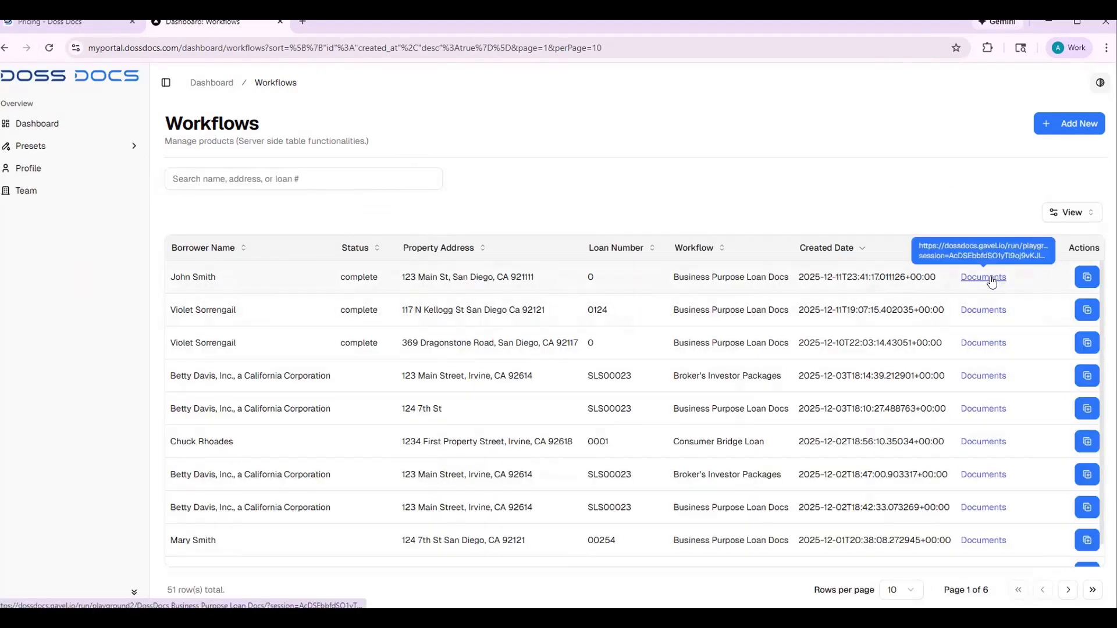
pyautogui.click(983, 277)
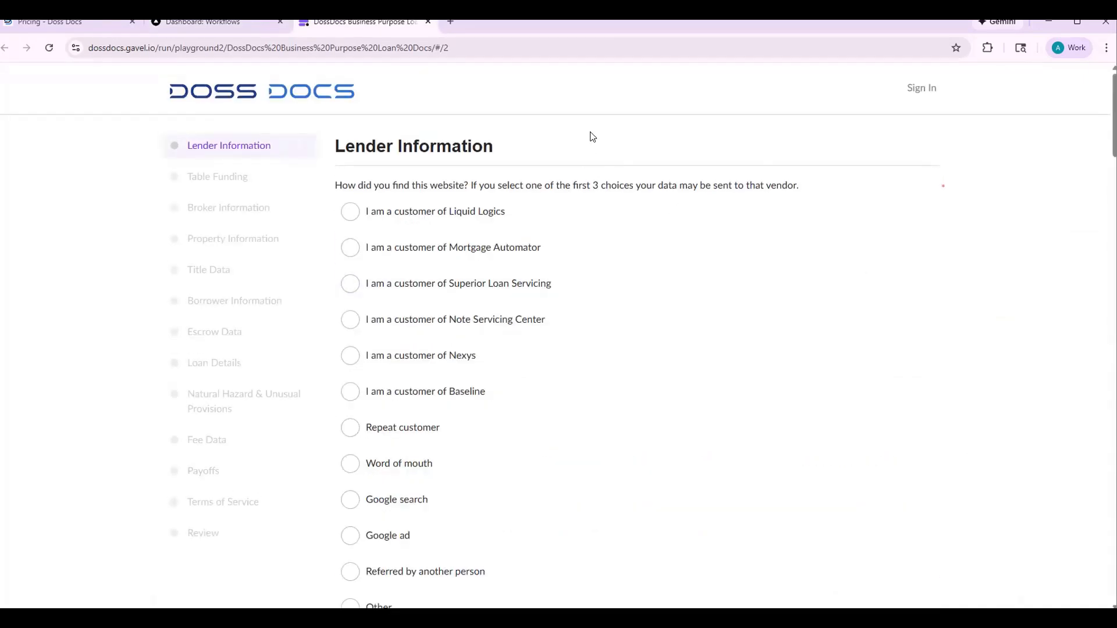
pyautogui.hotkey('ctrl', '-')
pyautogui.hotkey('ctrl', '-')
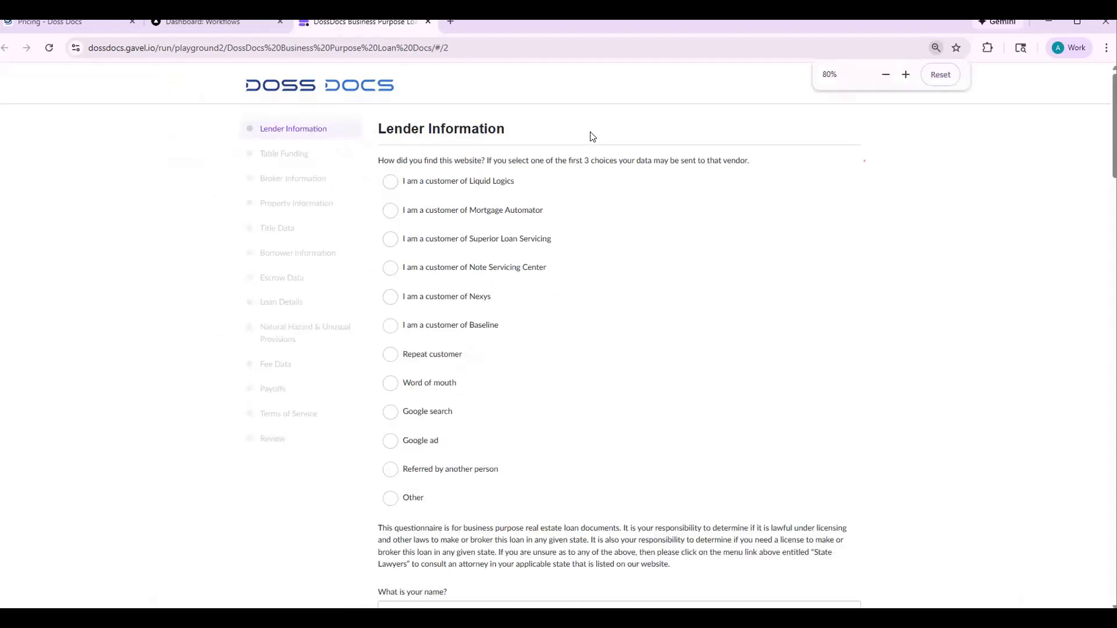
# Answer Repeat customer and Single Lender in the Lender Information questionnaire, and check the remaining prefilled lender answers.
pyautogui.click(383, 353)
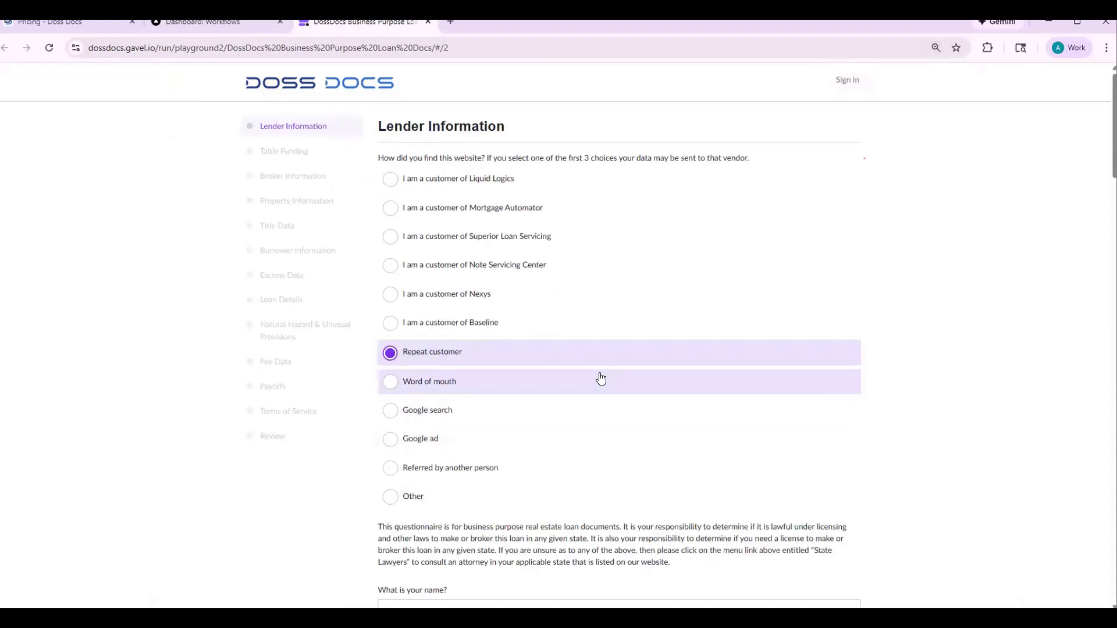
pyautogui.scroll(-5, 600, 376)
pyautogui.click(469, 298)
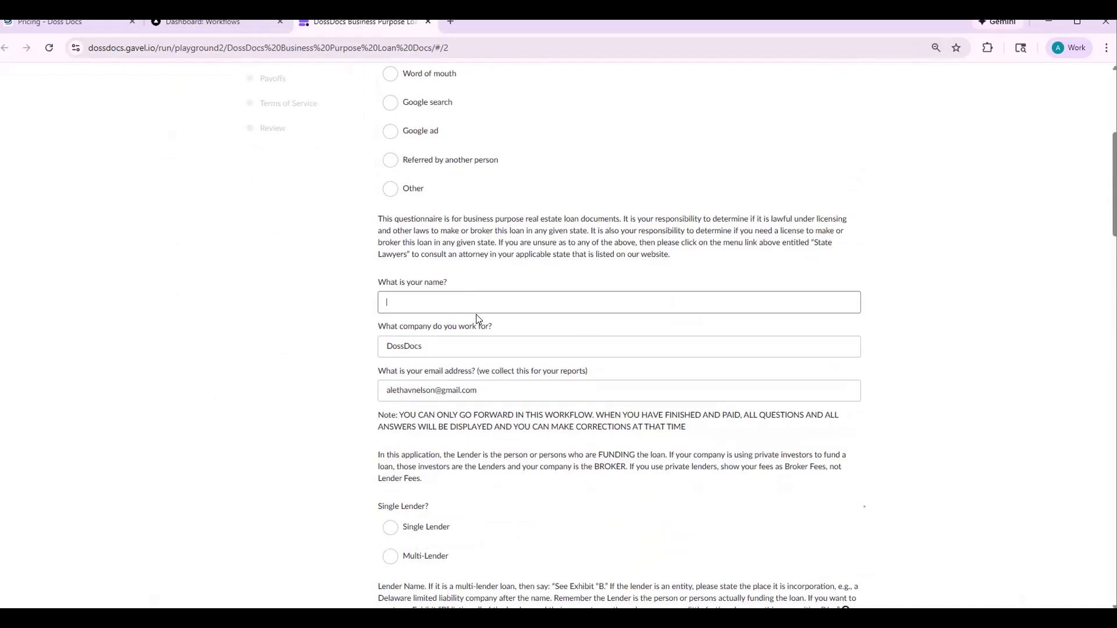
pyautogui.scroll(-1, 442, 427)
pyautogui.scroll(-1, 442, 427)
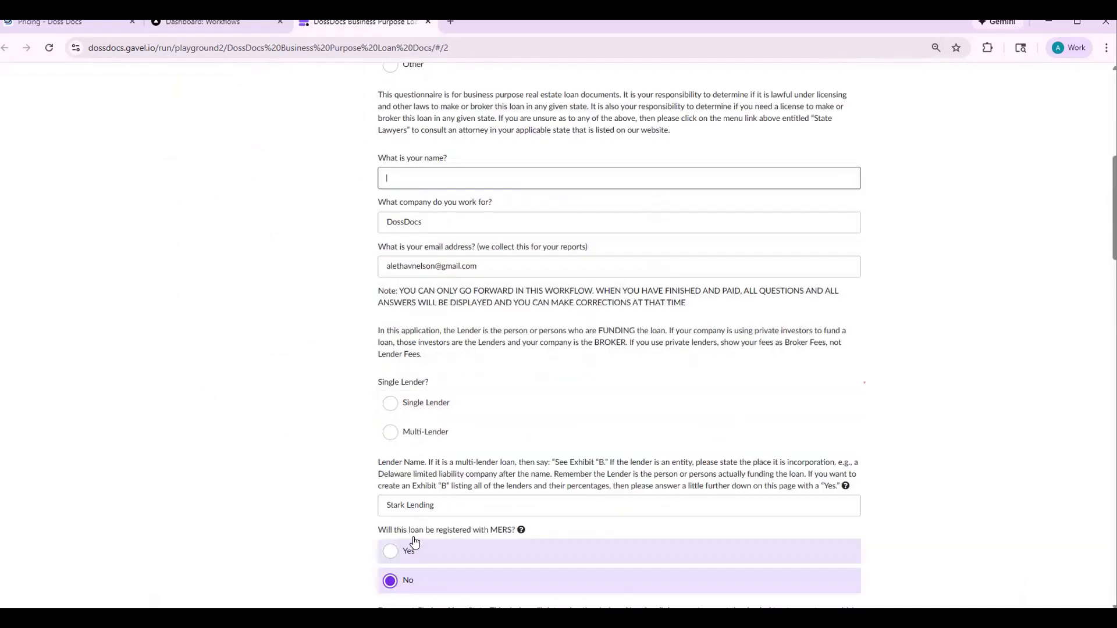
pyautogui.click(398, 401)
pyautogui.scroll(-2, 500, 396)
pyautogui.scroll(-1, 496, 390)
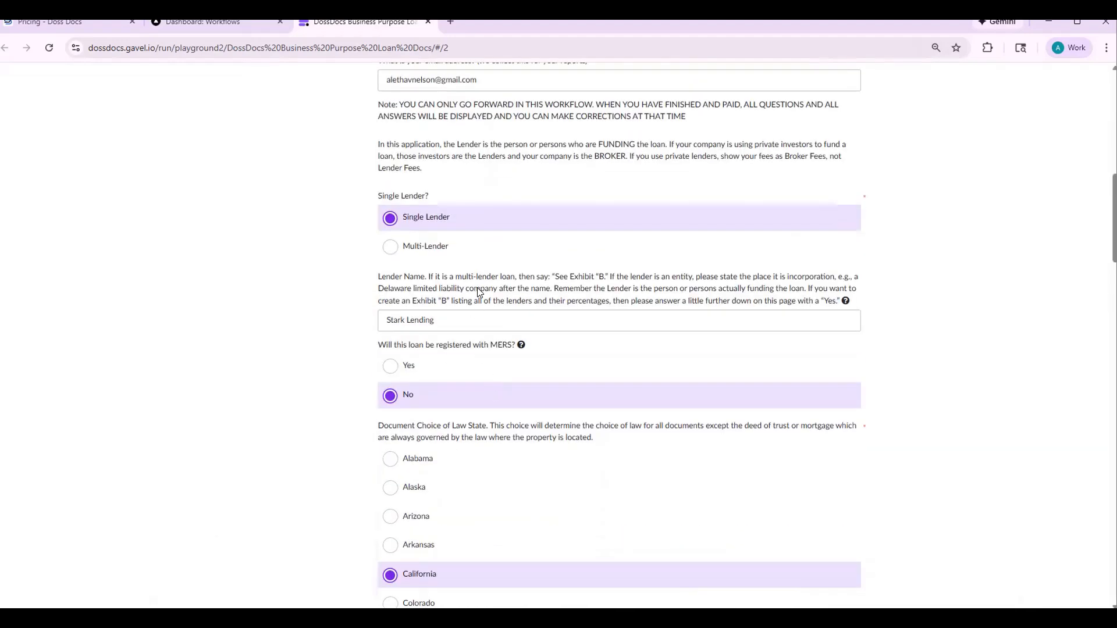
pyautogui.scroll(-10, 461, 354)
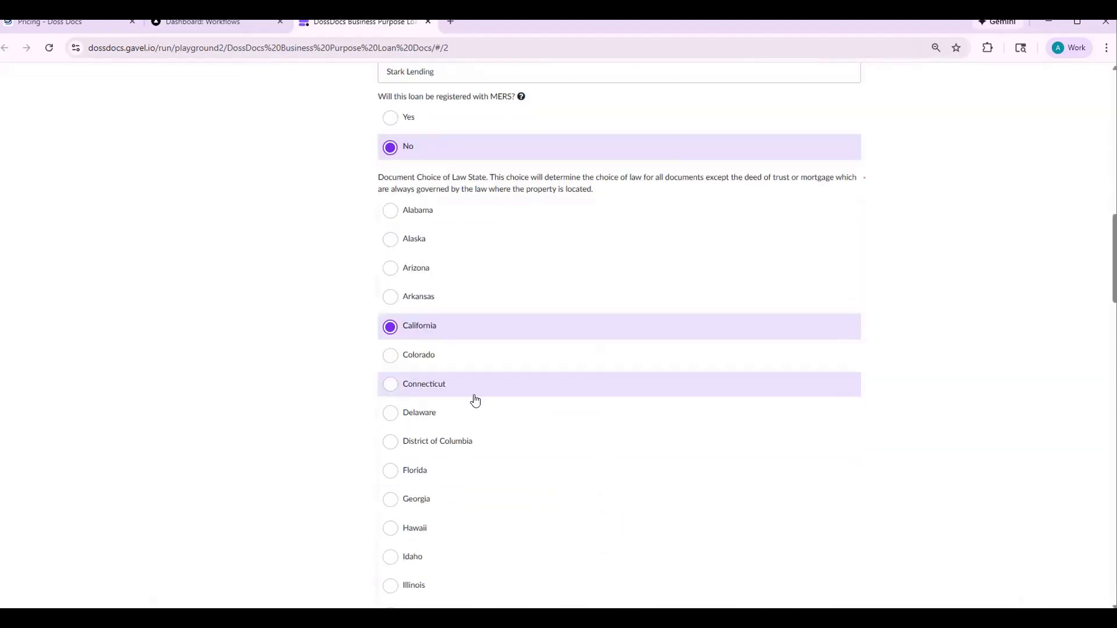
pyautogui.scroll(-20, 493, 464)
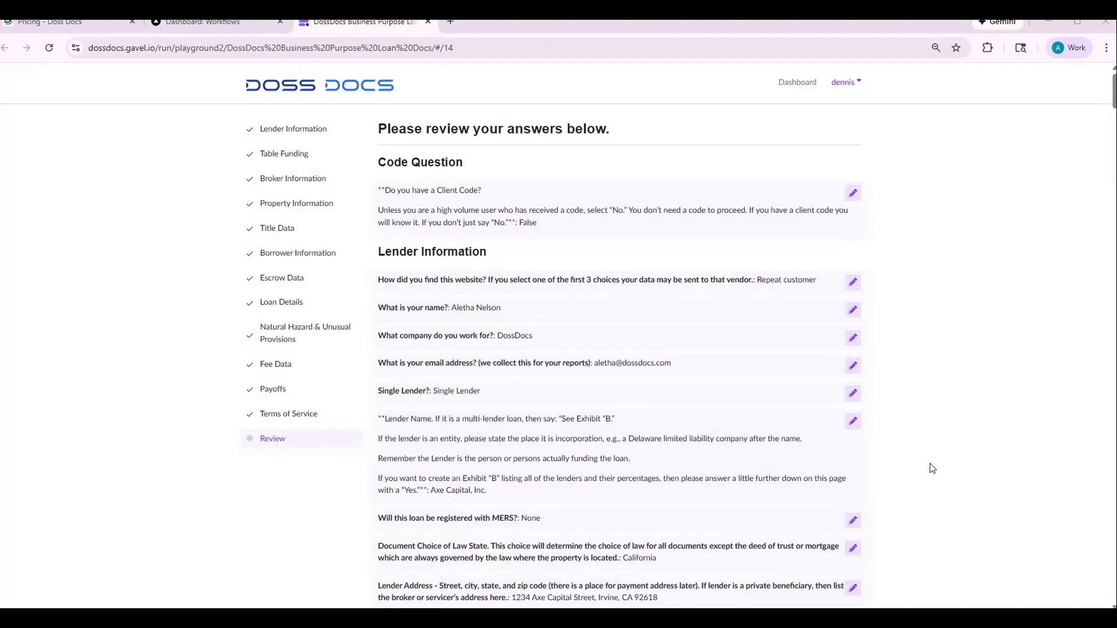
# Review the client code, lender, table funding and broker answers on the questionnaire's review page.
pyautogui.scroll(-1, 933, 468)
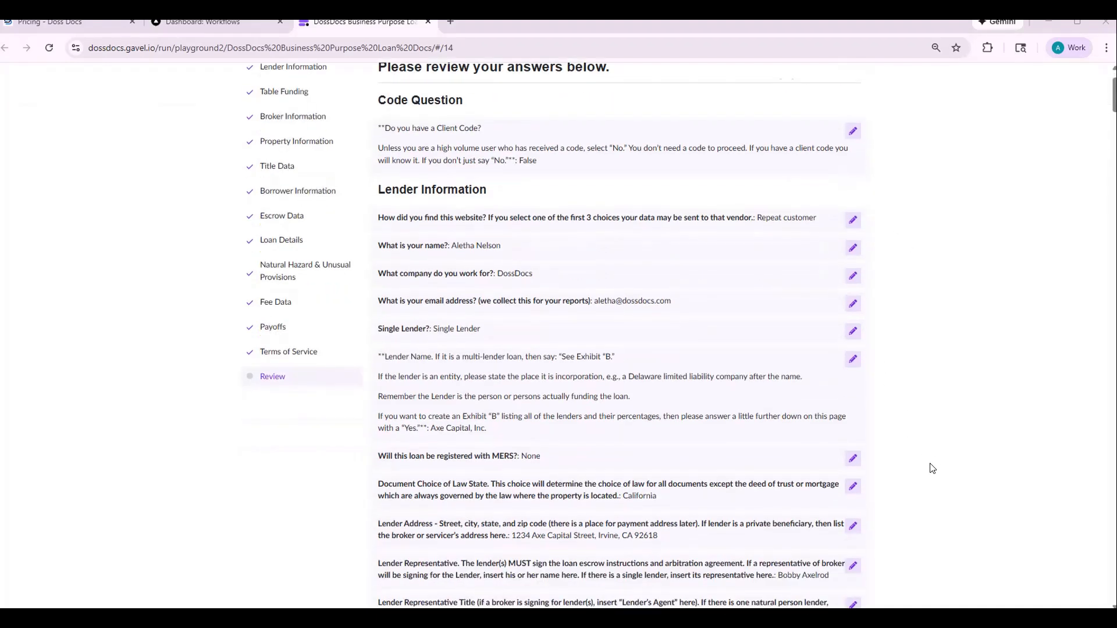
pyautogui.moveTo(503, 190); pyautogui.dragTo(363, 191)
pyautogui.click(515, 190)
pyautogui.scroll(-3, 610, 442)
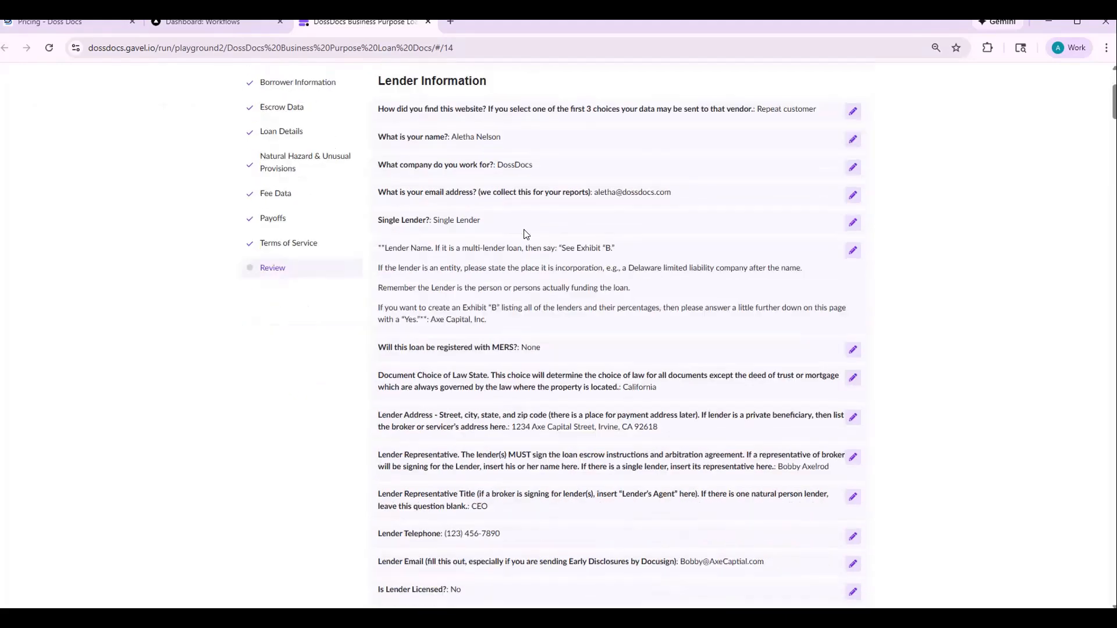
pyautogui.scroll(-4, 610, 442)
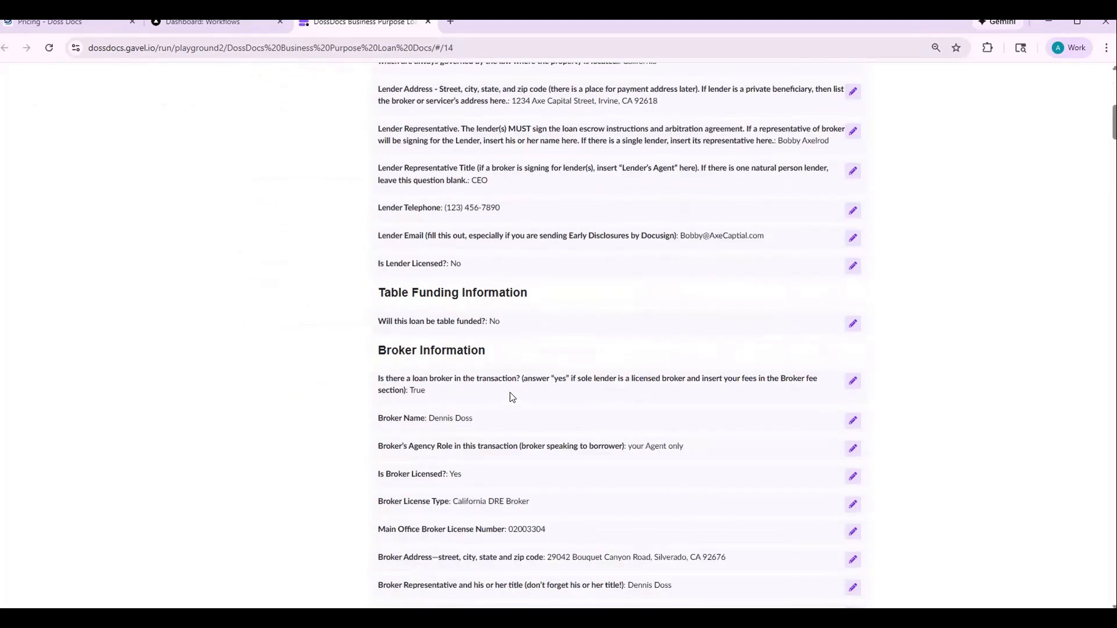
pyautogui.scroll(-1, 457, 363)
pyautogui.scroll(-8, 457, 363)
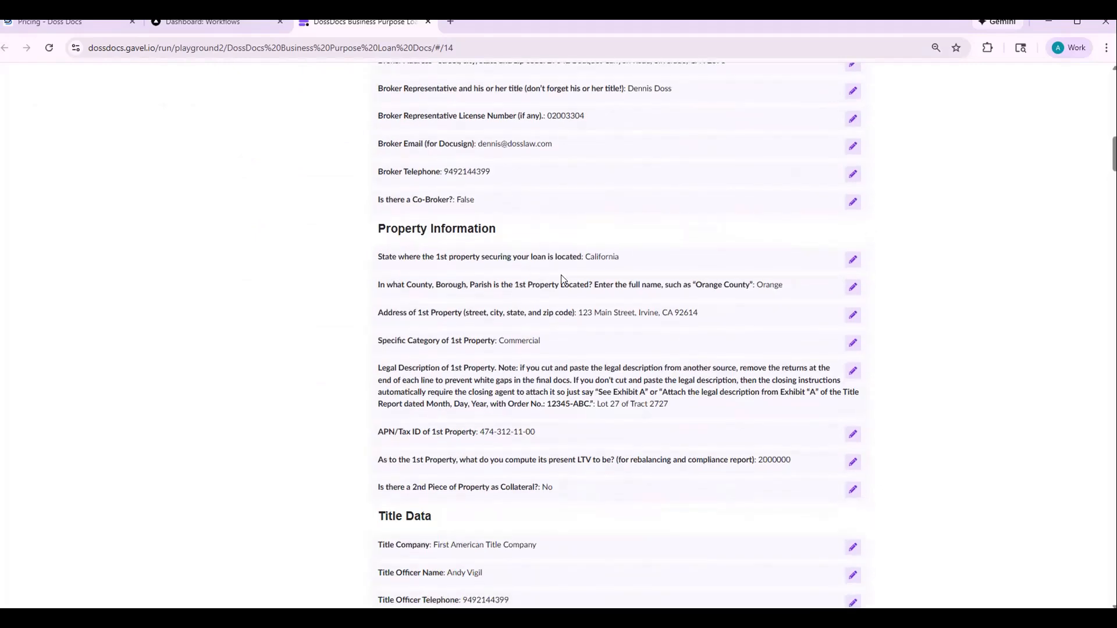
# Check the Property Information and Title Data answers, including the legal description and title endorsements.
pyautogui.scroll(-1, 447, 244)
pyautogui.scroll(-1, 446, 245)
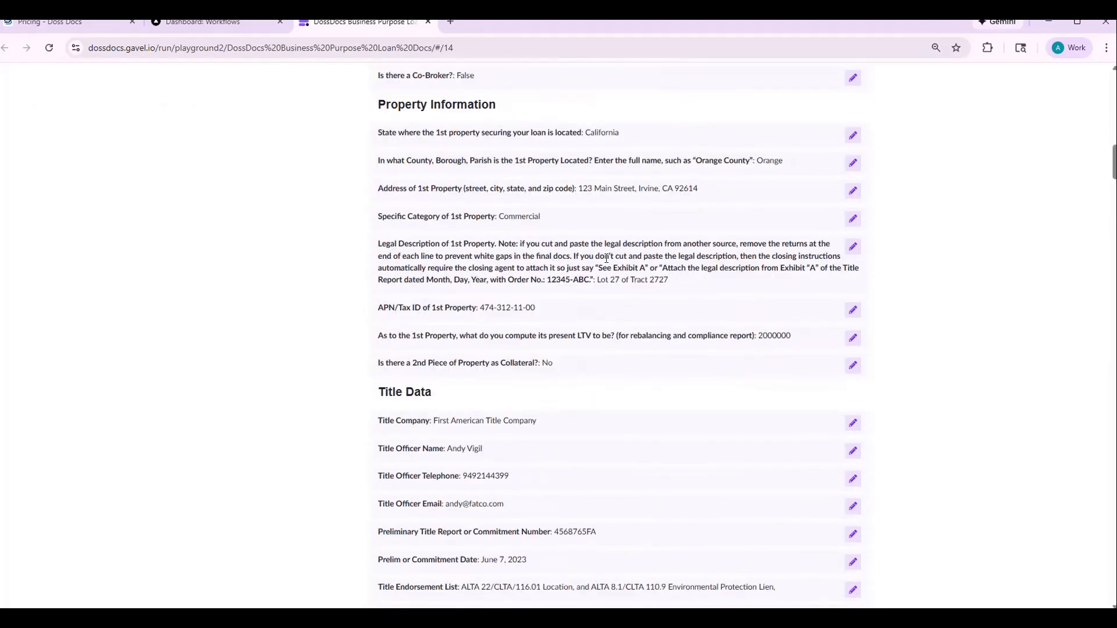
pyautogui.scroll(-3, 448, 299)
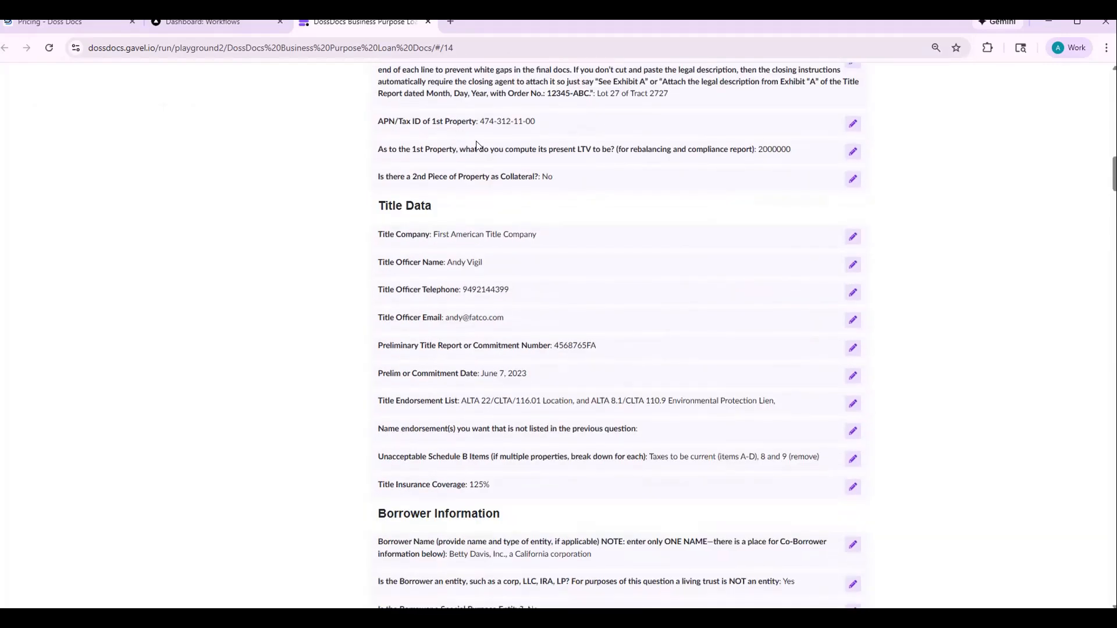
pyautogui.scroll(-1, 605, 250)
pyautogui.scroll(-2, 652, 366)
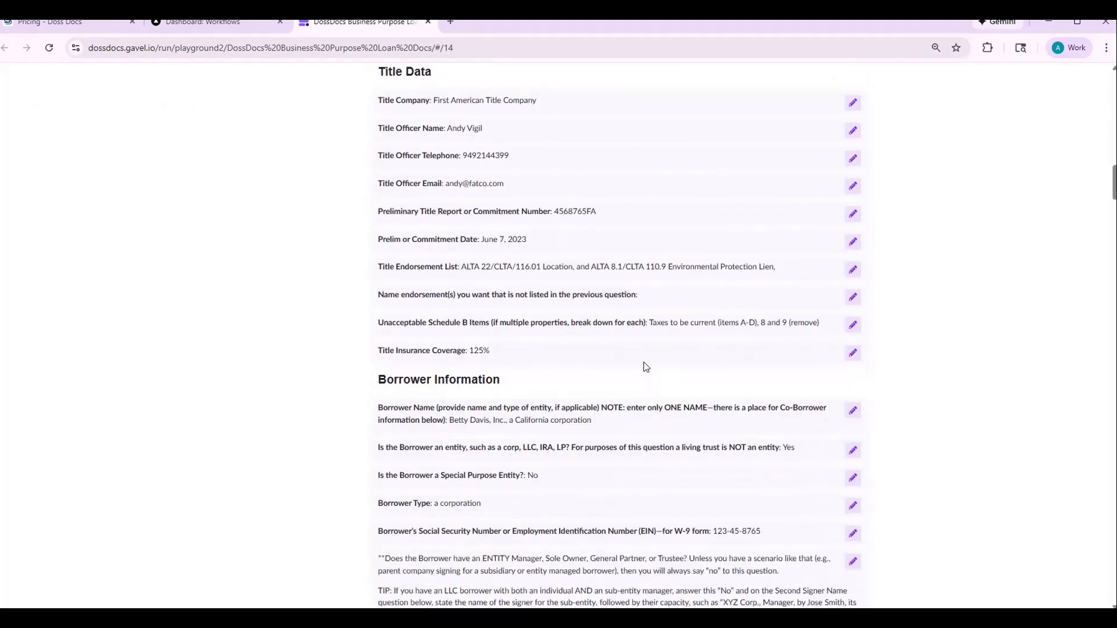
pyautogui.scroll(-1, 512, 215)
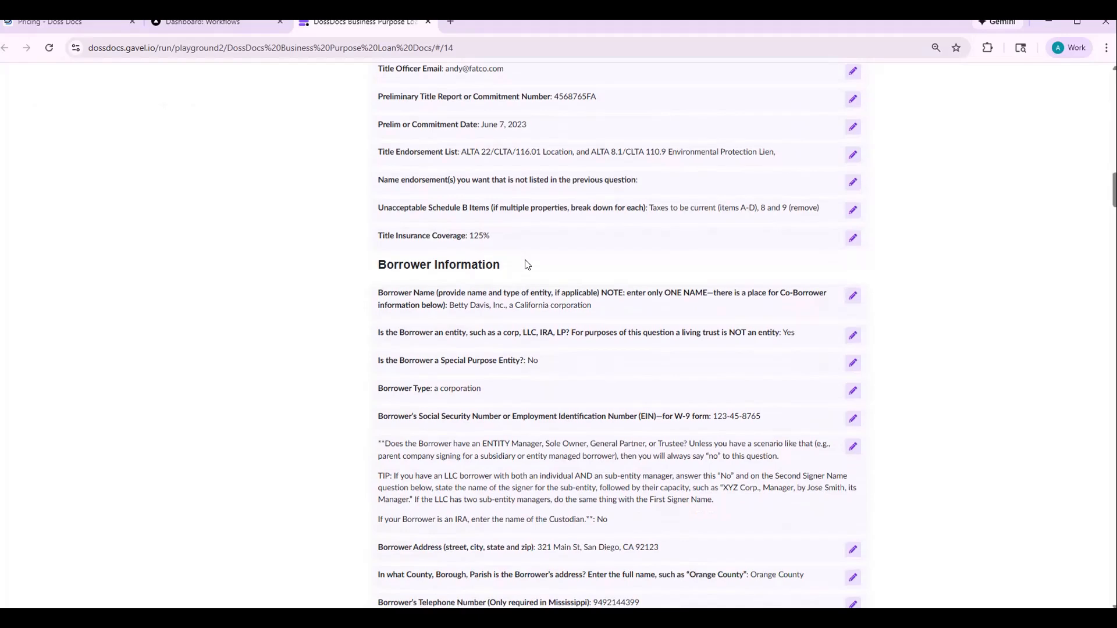
# Review the Borrower Information answers and highlight the vesting stated for the first property's deed of trust.
pyautogui.scroll(-2, 527, 265)
pyautogui.scroll(-2, 530, 268)
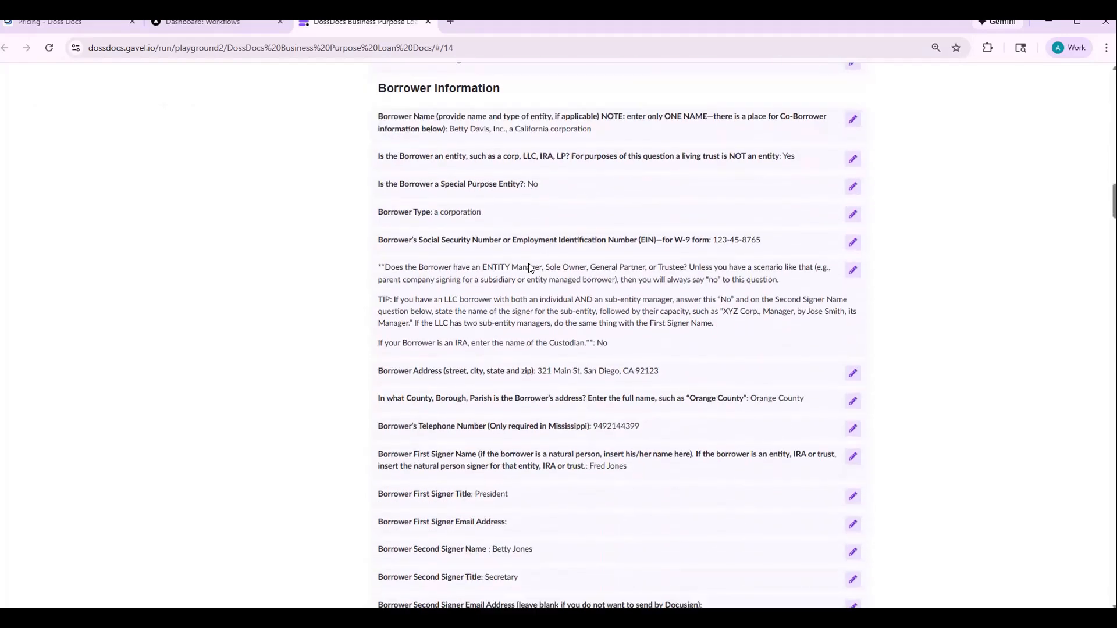
pyautogui.scroll(-6, 530, 268)
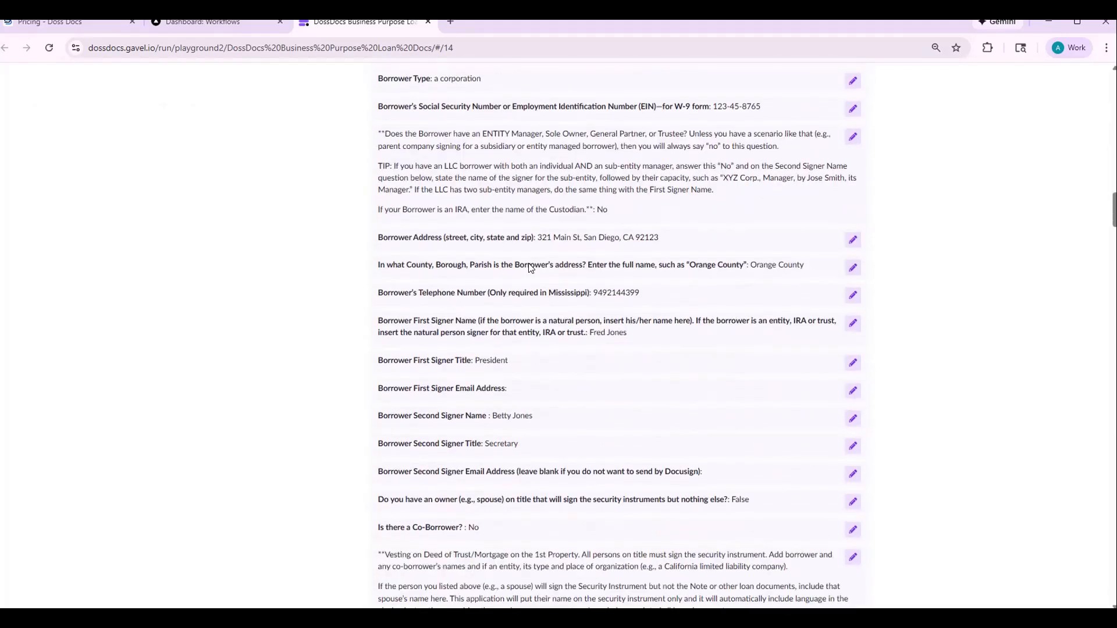
pyautogui.scroll(-2, 530, 268)
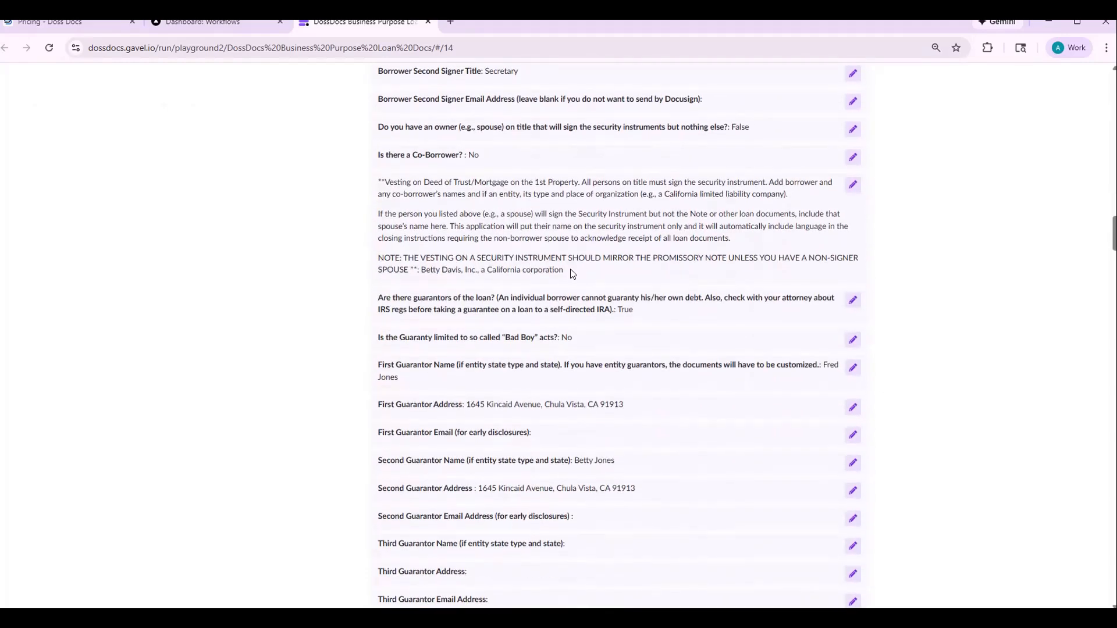
pyautogui.moveTo(565, 271); pyautogui.dragTo(426, 271)
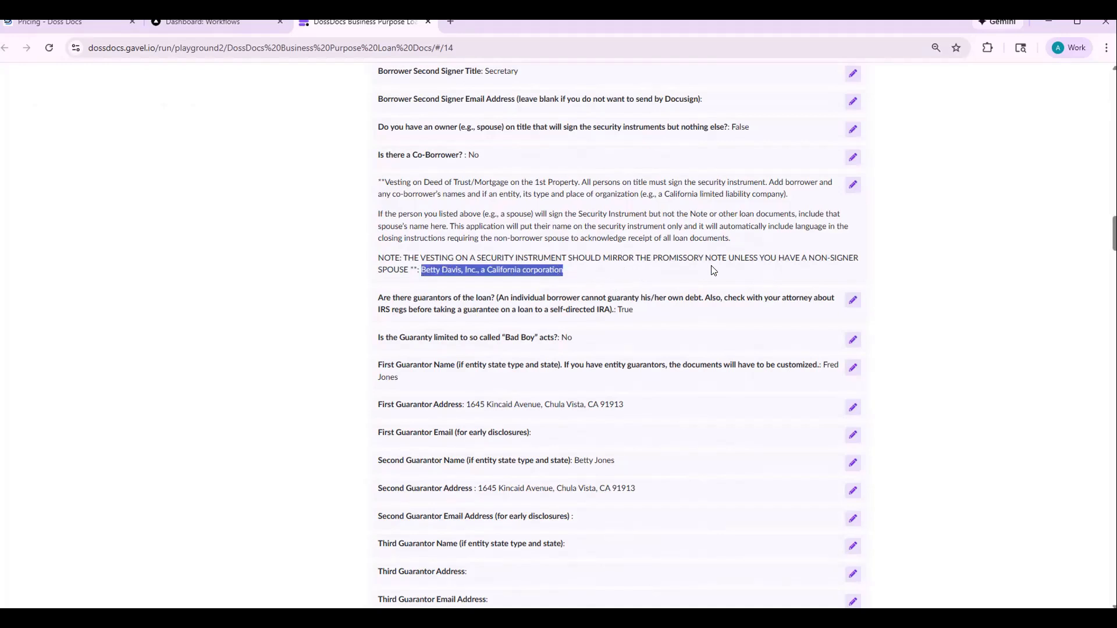
pyautogui.click(688, 270)
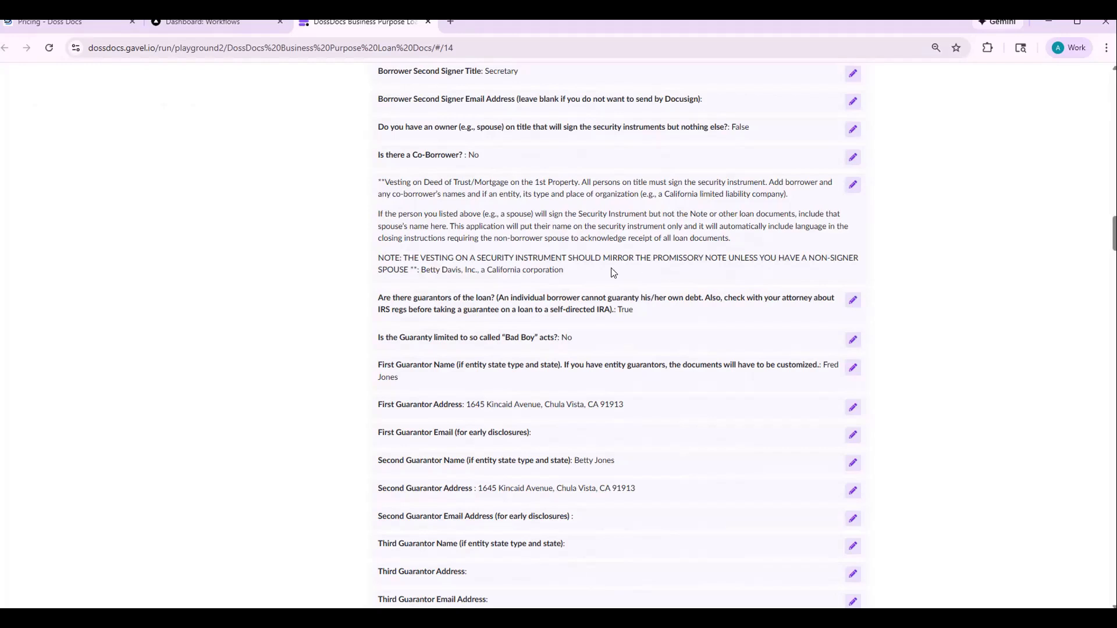
# Check the guarantor and environmental indemnitor answers, and the Escrow Data including the foreclosure trustee.
pyautogui.scroll(-1, 614, 273)
pyautogui.scroll(-1, 613, 273)
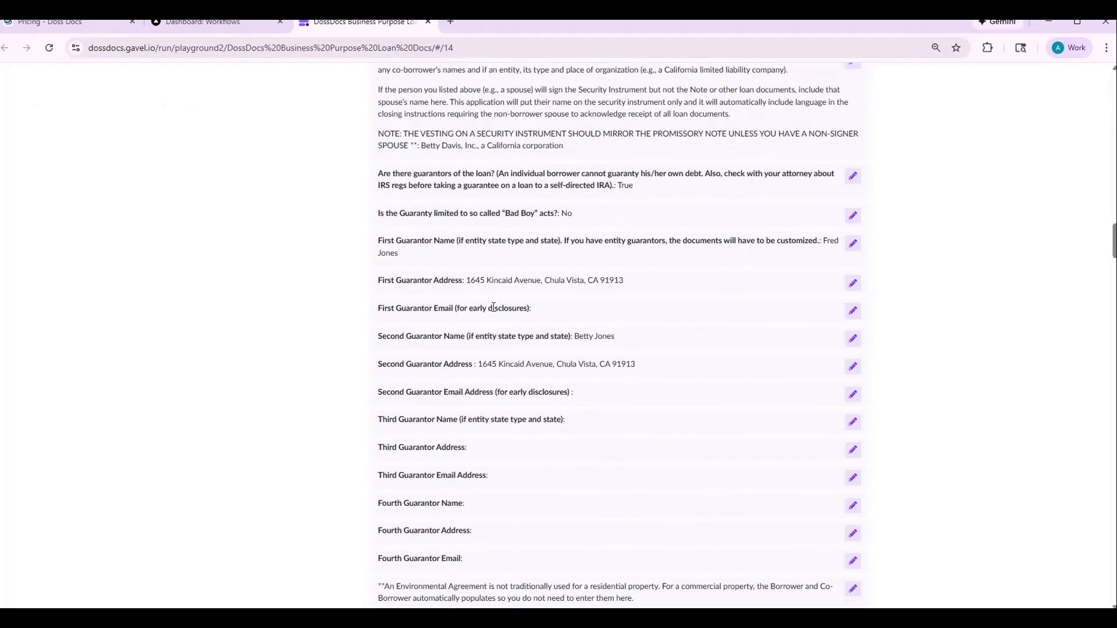
pyautogui.scroll(-1, 493, 307)
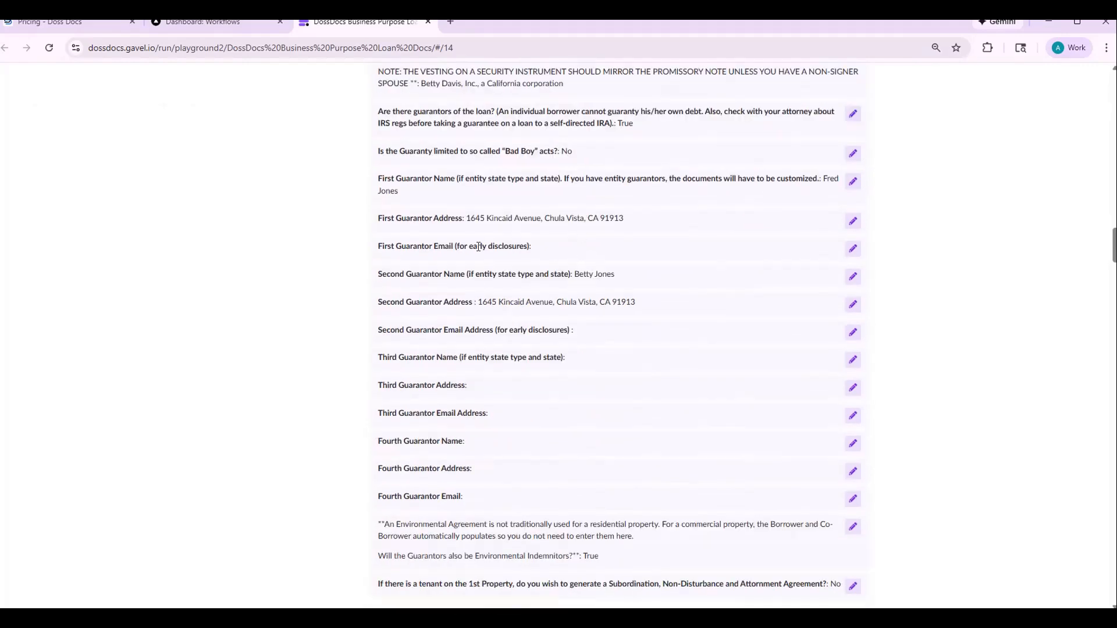
pyautogui.scroll(-5, 466, 455)
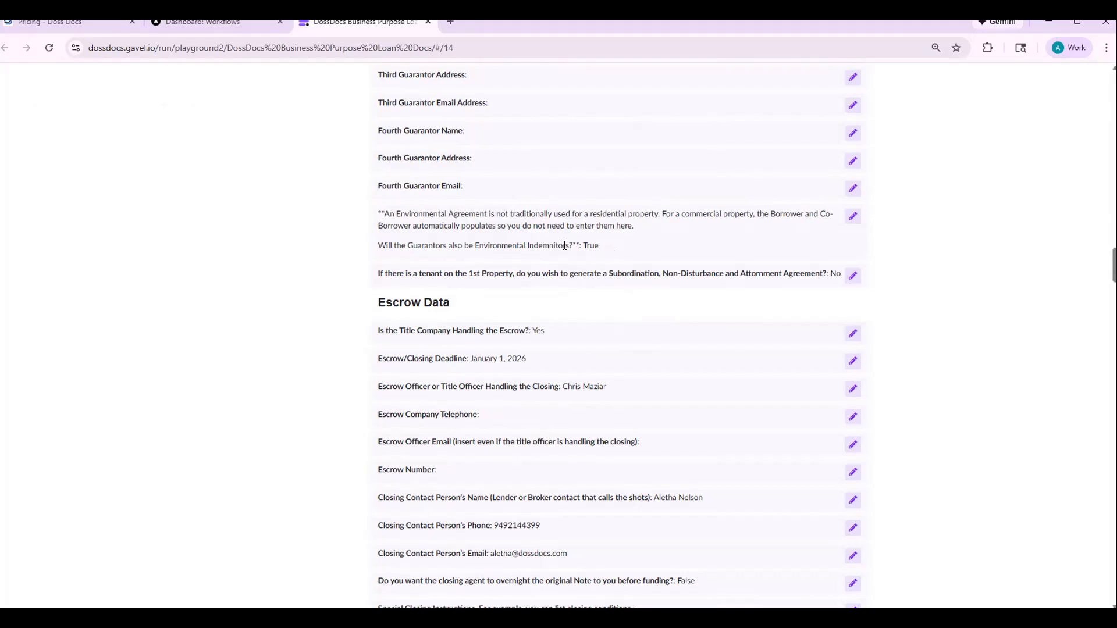
pyautogui.scroll(-6, 838, 373)
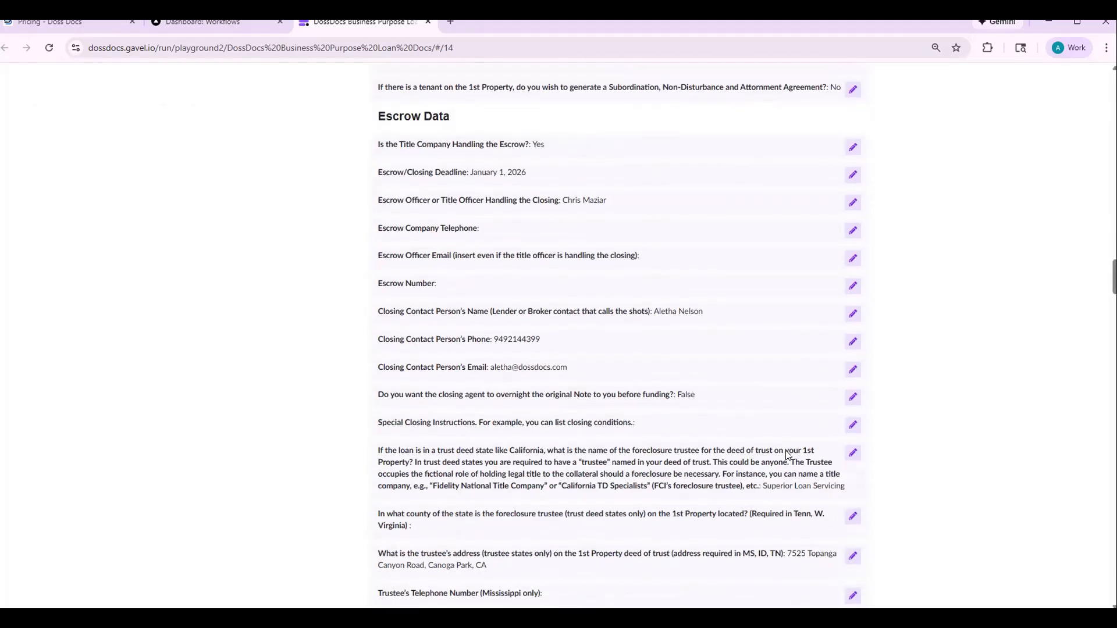
pyautogui.scroll(-6, 781, 460)
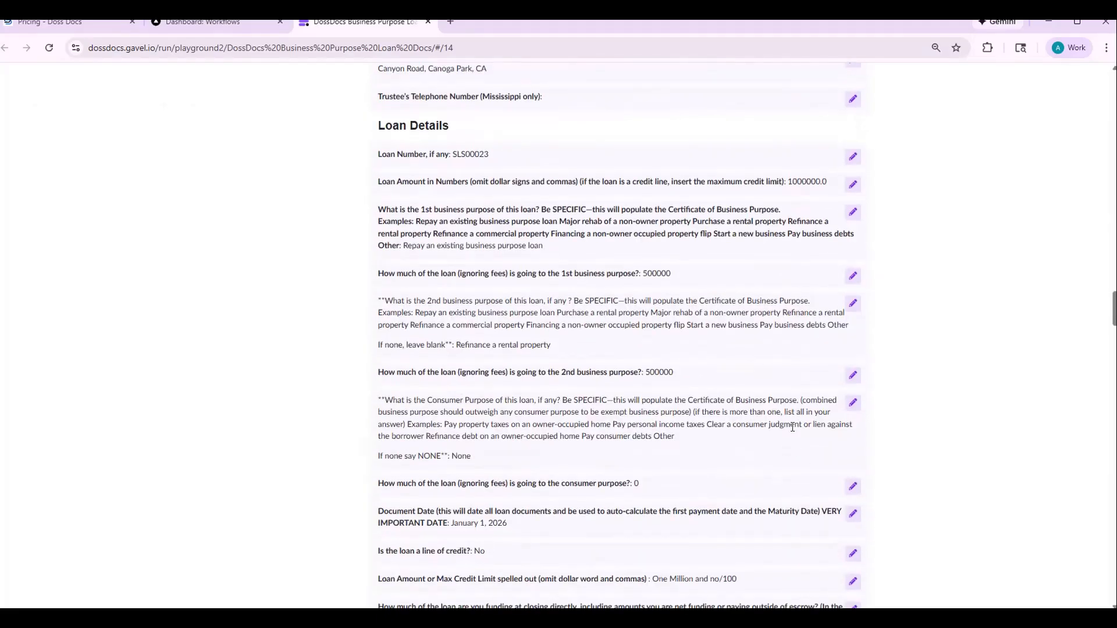
# Examine the first and second business purposes in Loan Details and the loan amount allocated to each.
pyautogui.scroll(-1, 792, 427)
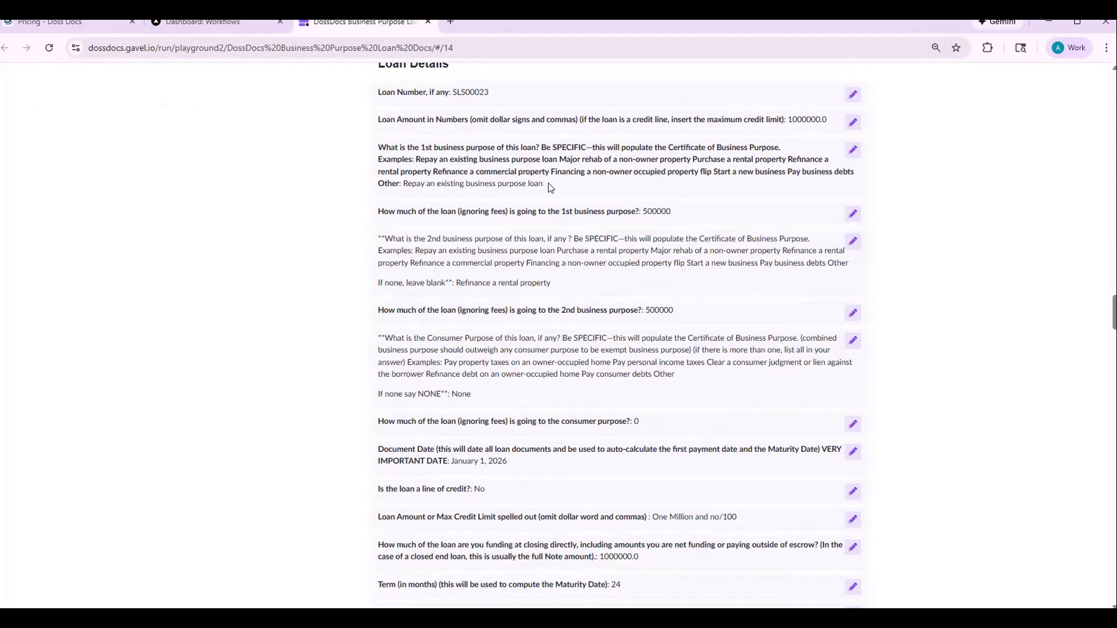
pyautogui.moveTo(544, 185); pyautogui.dragTo(406, 190)
pyautogui.click(406, 190)
pyautogui.moveTo(391, 148); pyautogui.dragTo(544, 148)
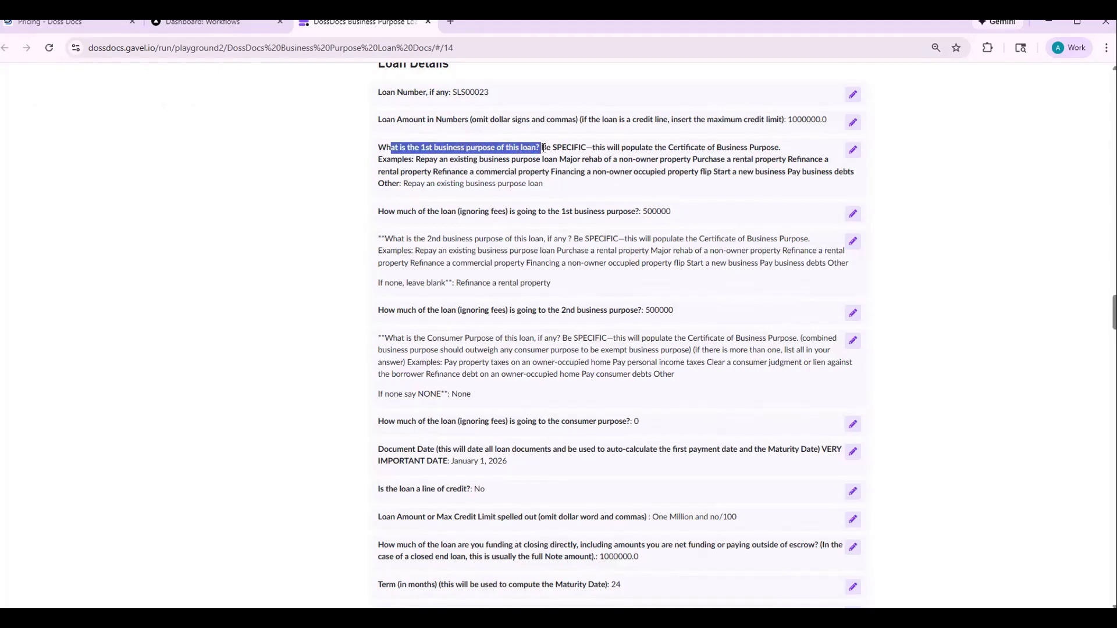
pyautogui.moveTo(403, 210); pyautogui.dragTo(603, 208)
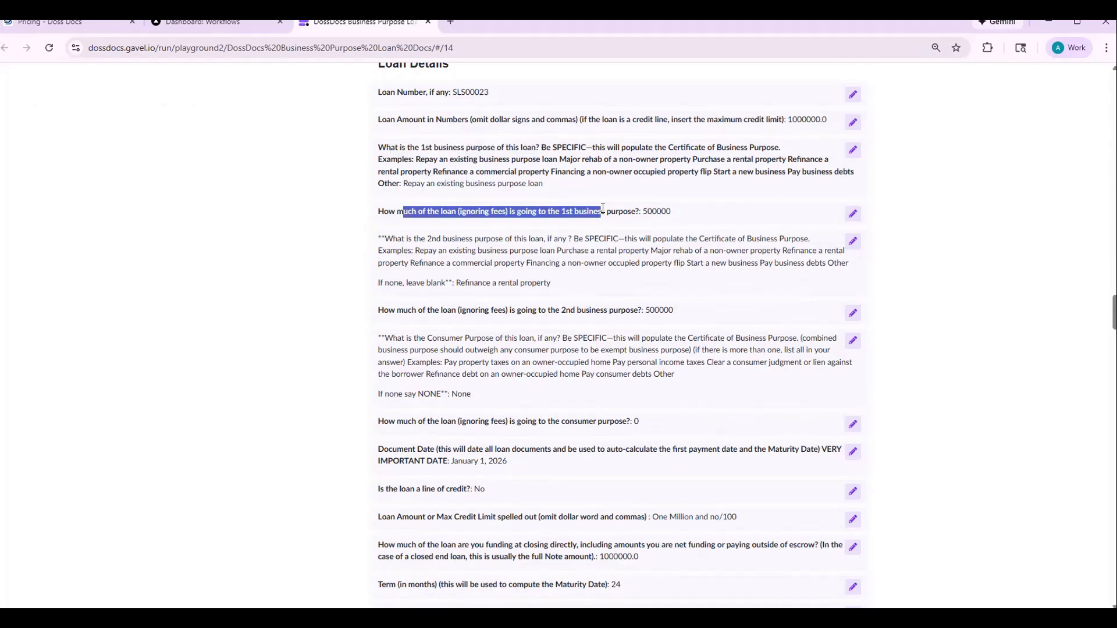
pyautogui.click(387, 309)
pyautogui.moveTo(388, 310); pyautogui.dragTo(647, 318)
pyautogui.click(339, 299)
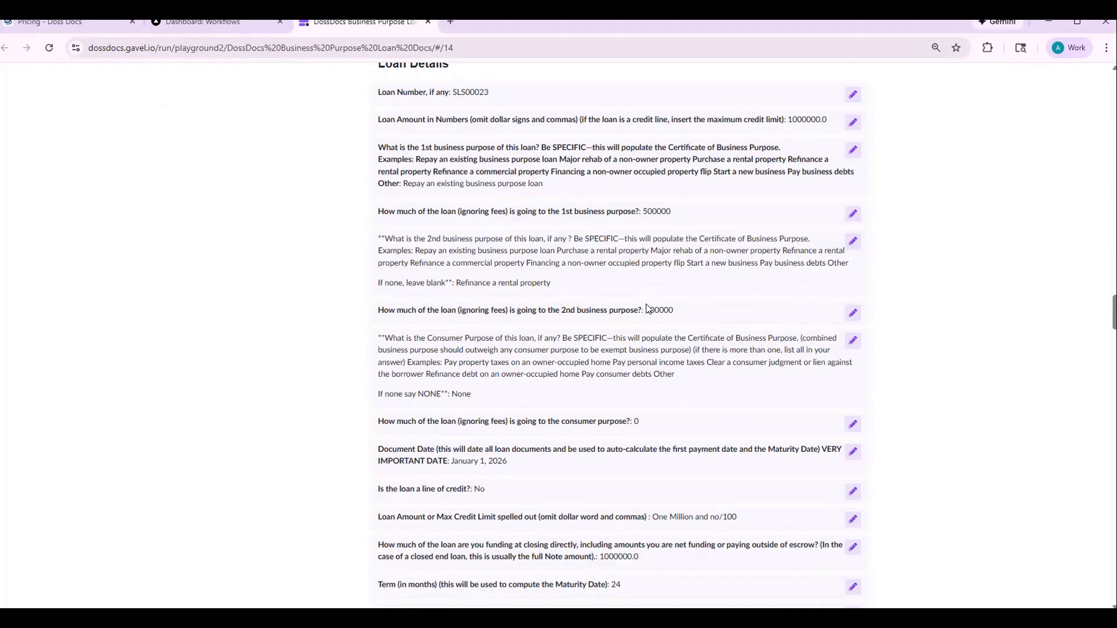
# Examine the consumer purpose question and its answer in Loan Details.
pyautogui.scroll(-2, 528, 358)
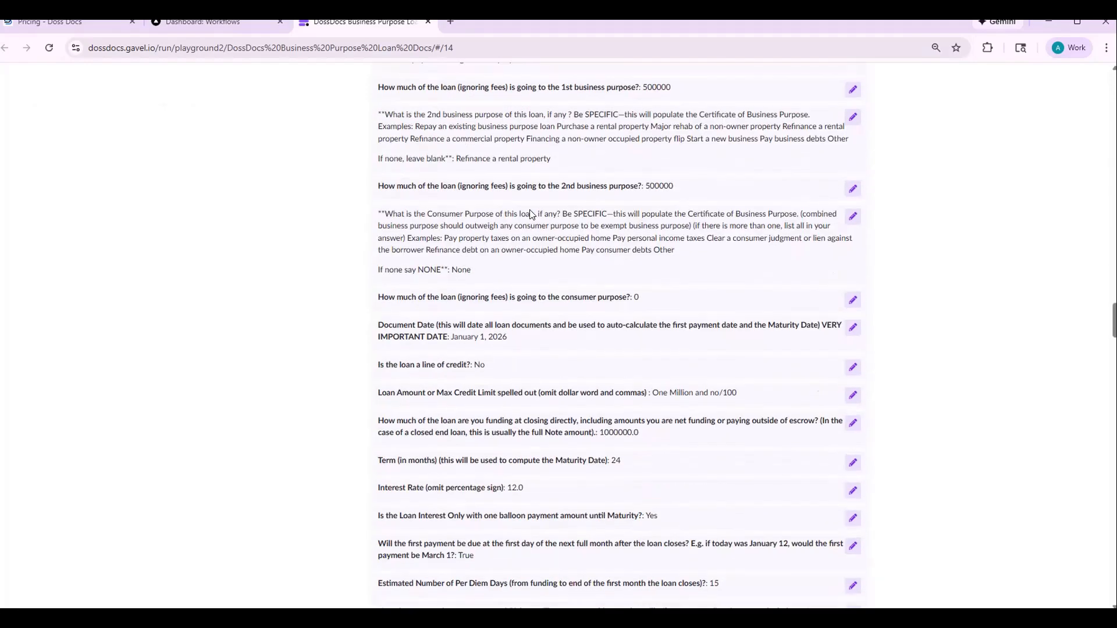
pyautogui.moveTo(607, 213); pyautogui.dragTo(563, 213)
pyautogui.click(942, 243)
pyautogui.doubleClick(469, 274)
pyautogui.click(501, 273)
# Review the document date, loan amount, term and interest rate answers, and highlight the question about when the first payment is due.
pyautogui.scroll(-2, 641, 302)
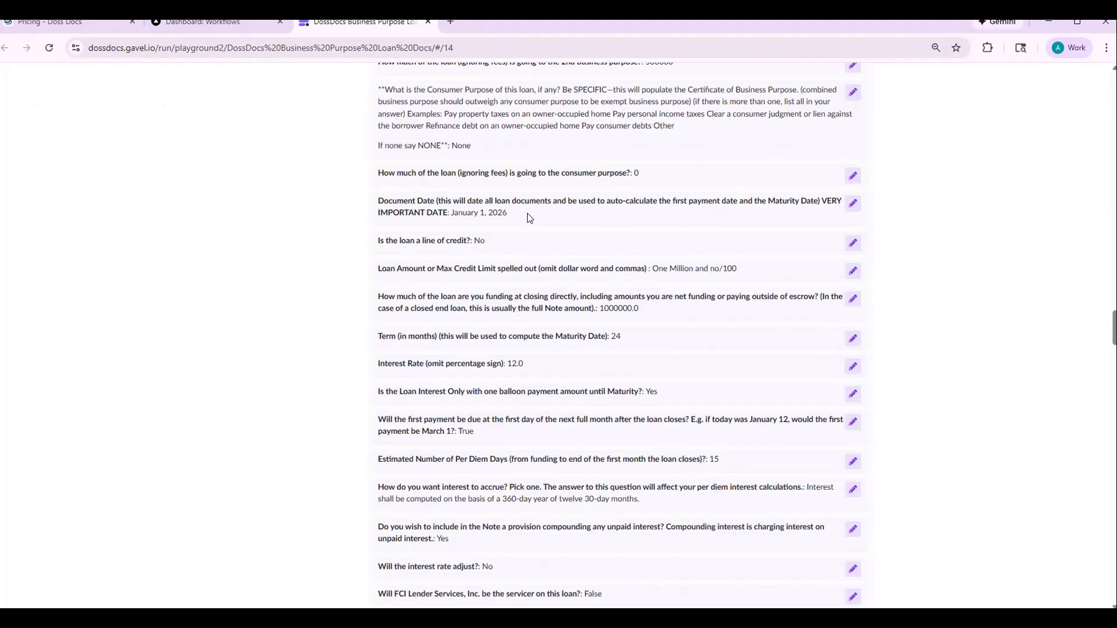
pyautogui.scroll(-1, 532, 219)
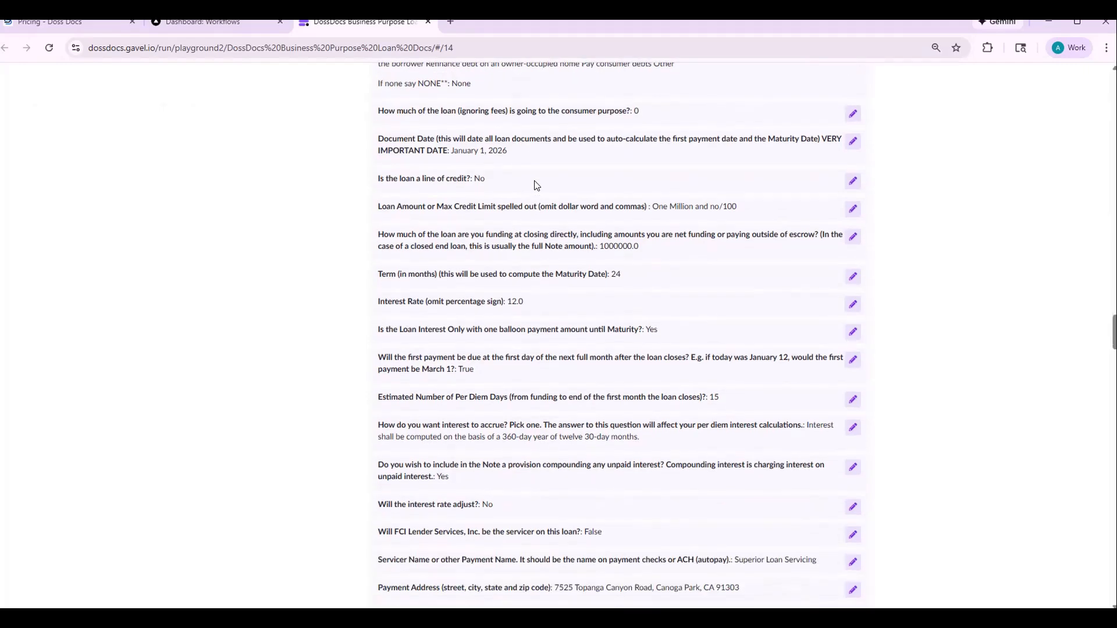
pyautogui.scroll(-2, 550, 359)
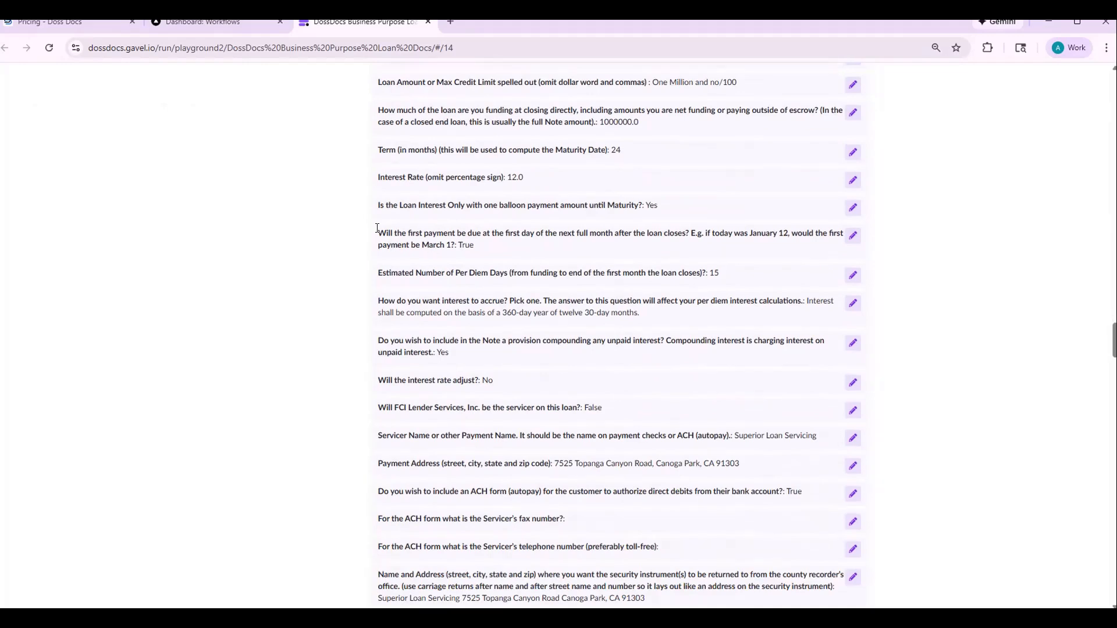
pyautogui.moveTo(377, 228); pyautogui.dragTo(457, 245)
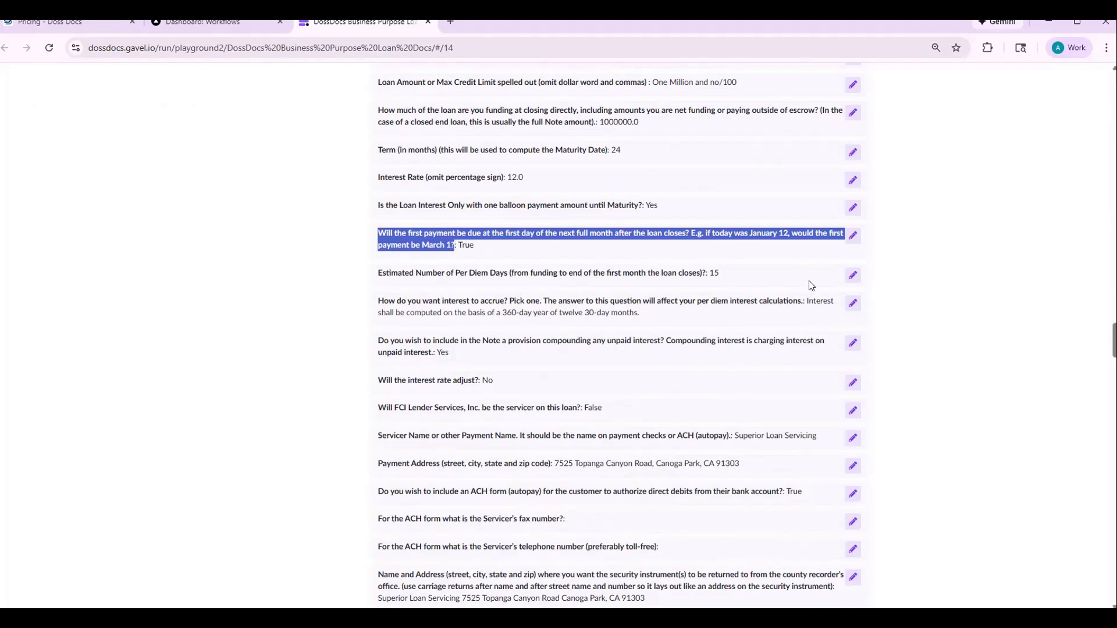
pyautogui.click(473, 248)
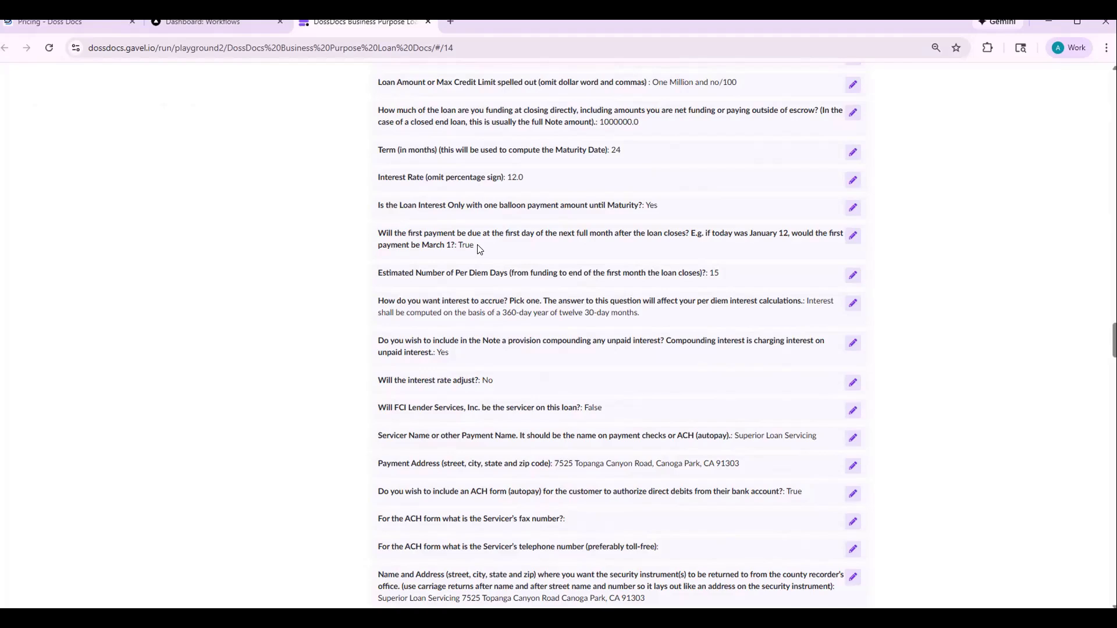
pyautogui.moveTo(475, 247); pyautogui.dragTo(372, 234)
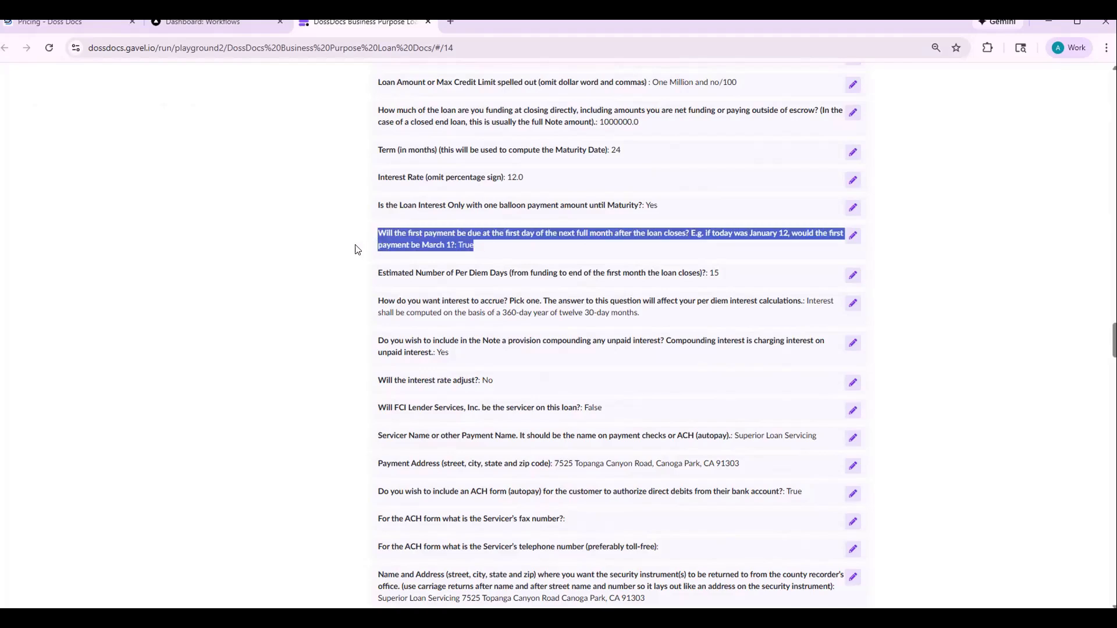
pyautogui.click(356, 250)
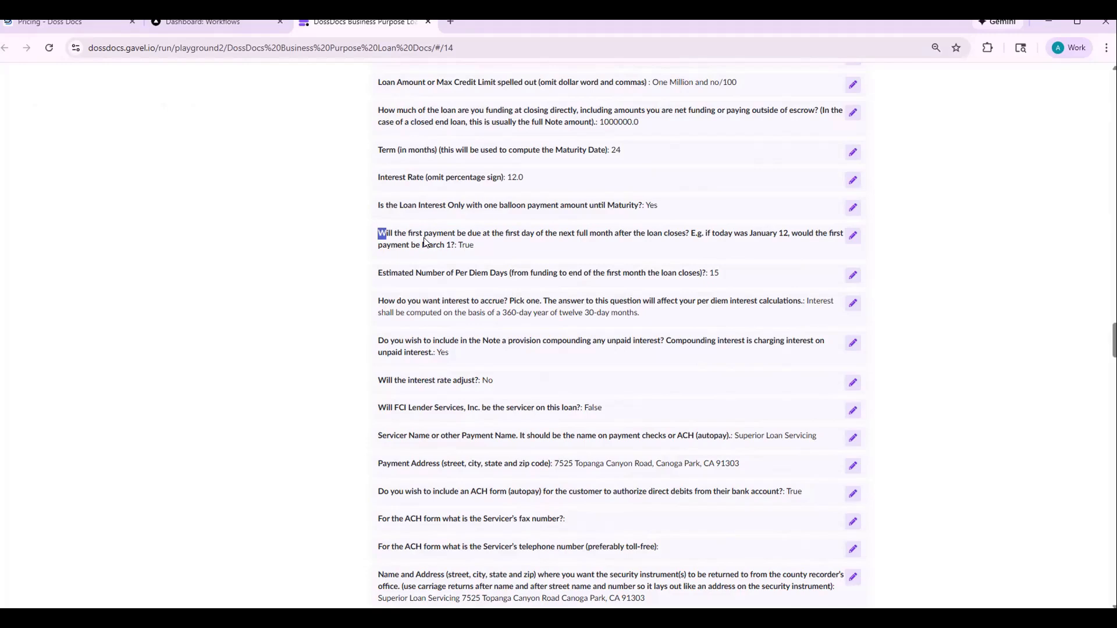
pyautogui.moveTo(378, 232); pyautogui.dragTo(457, 250)
pyautogui.click(371, 248)
# Review the remaining Loan Details on interest accrual, servicing, default, extensions, guaranteed interest, interest reserve, impounds and arbitration.
pyautogui.scroll(-1, 366, 399)
pyautogui.scroll(-8, 366, 399)
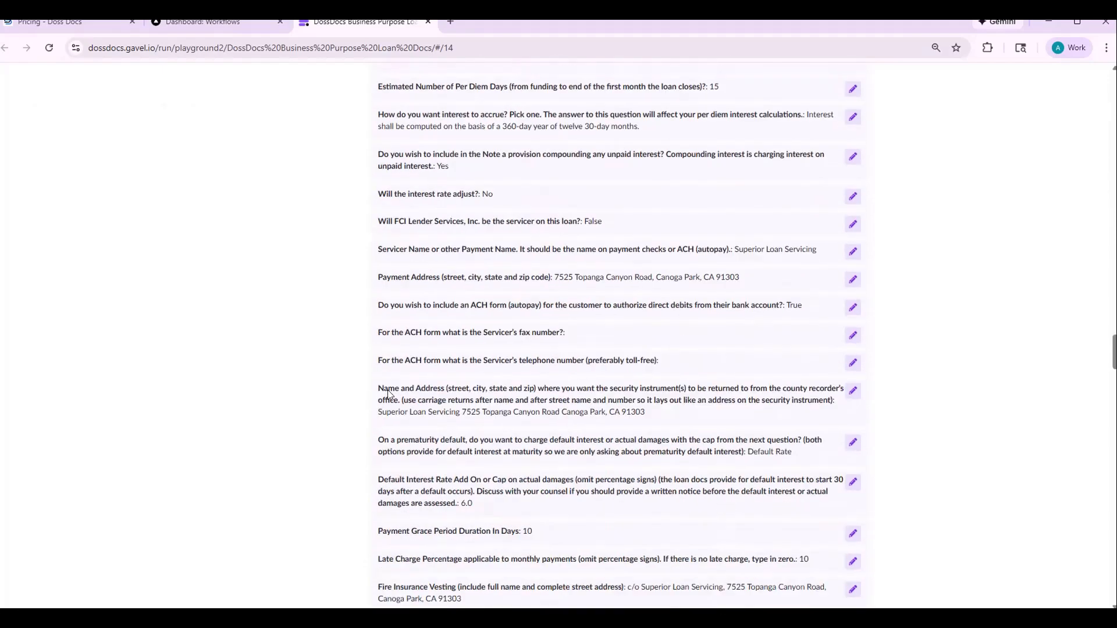
pyautogui.scroll(-4, 364, 415)
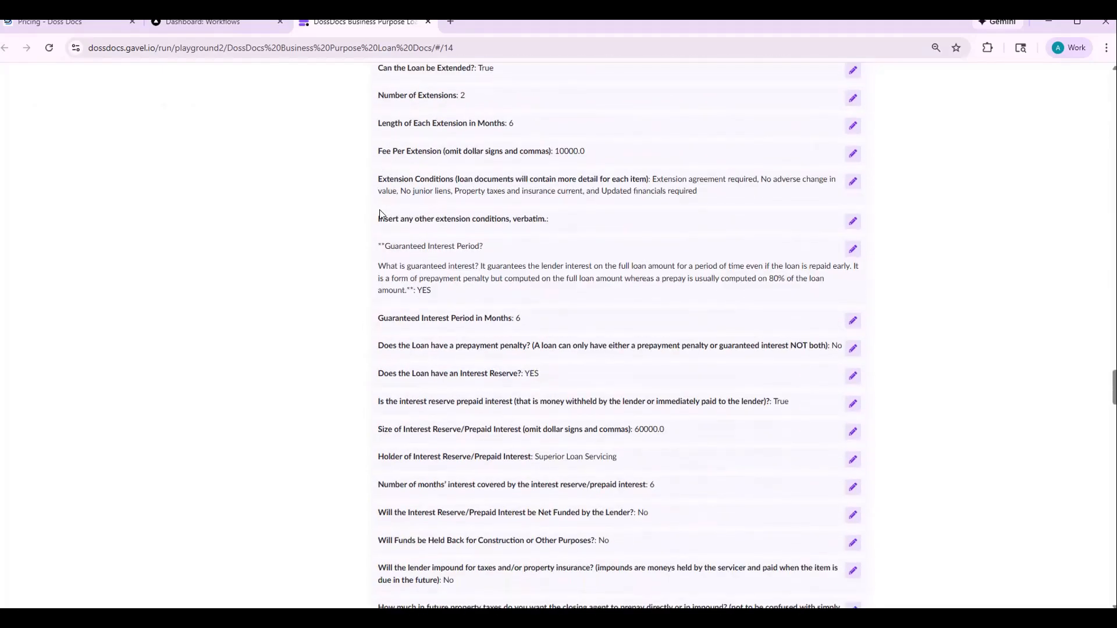
pyautogui.scroll(-1, 381, 215)
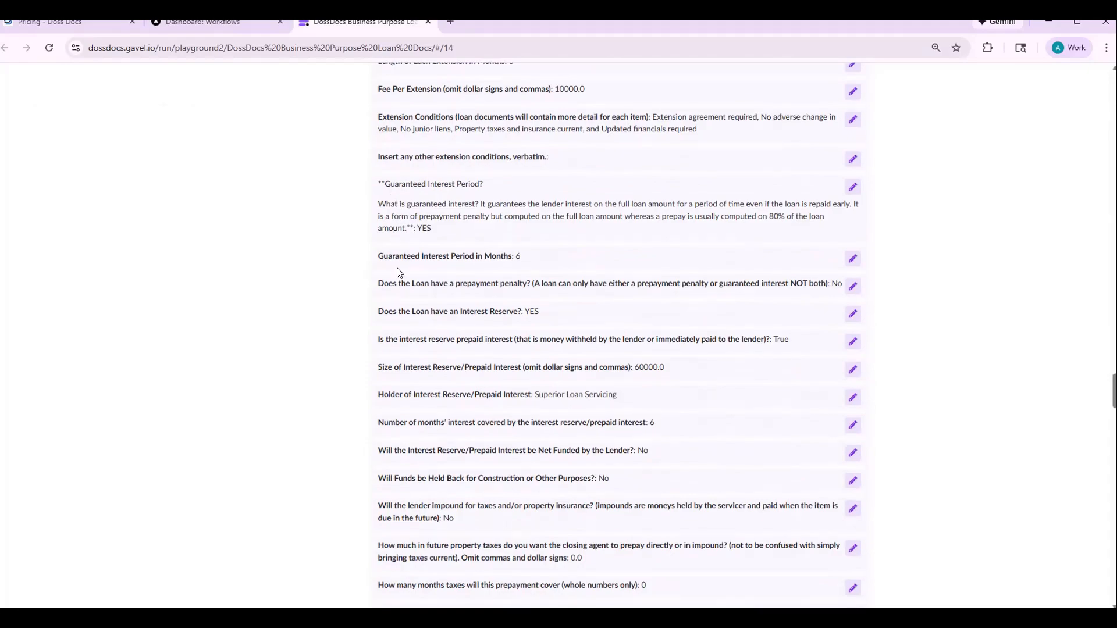
pyautogui.scroll(-4, 398, 219)
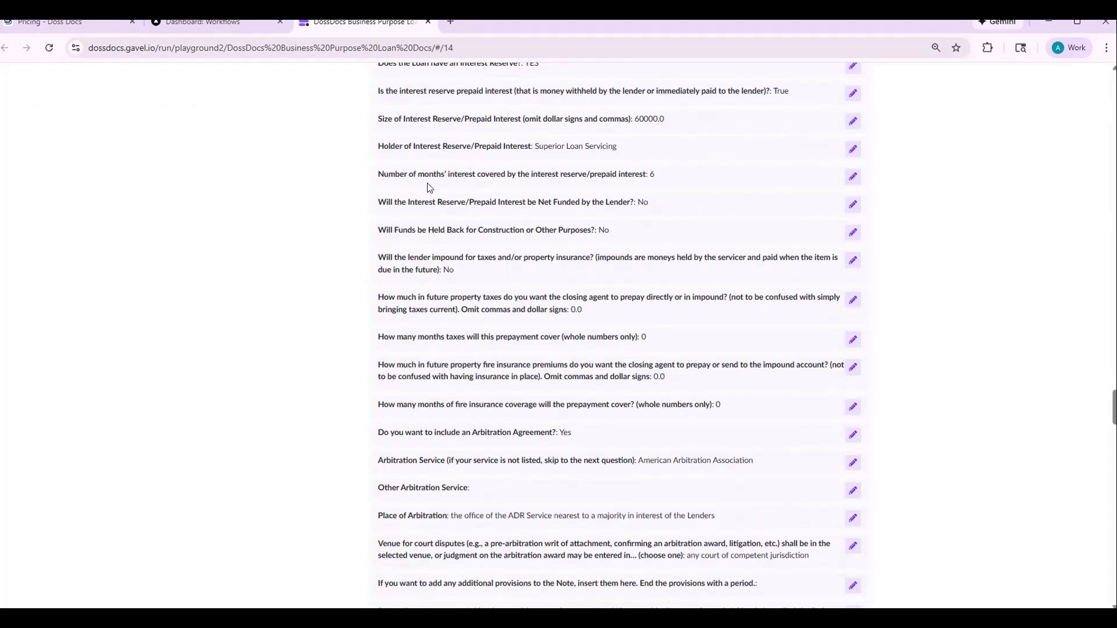
pyautogui.scroll(-1, 423, 239)
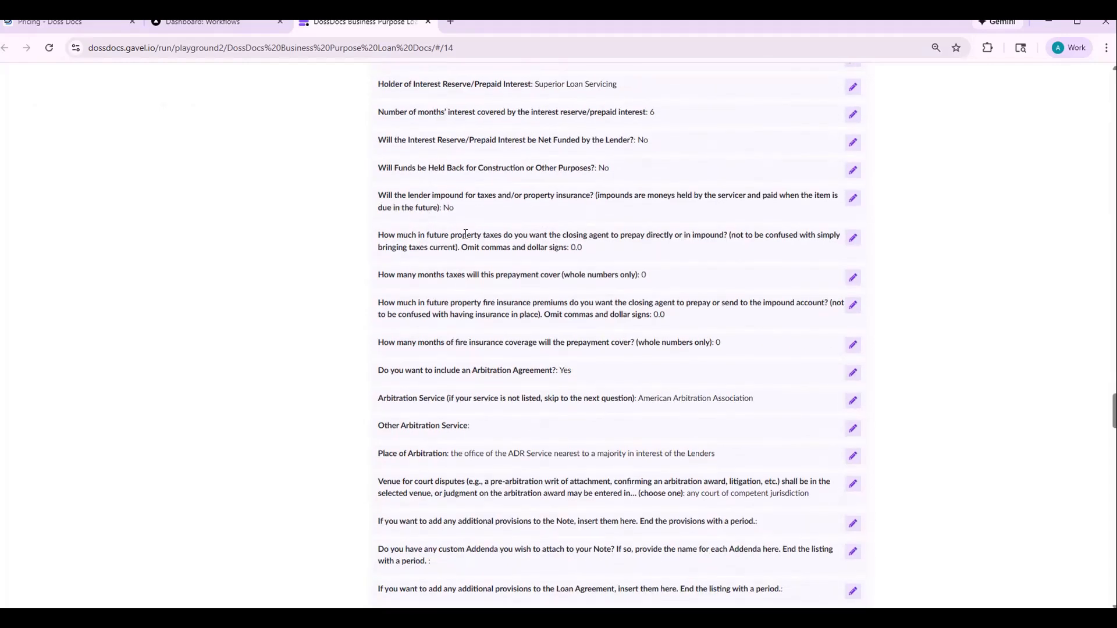
# Review the arbitration and court venue answers, and the additional provisions and custom addenda questions for the Note and Loan Agreement.
pyautogui.scroll(-2, 442, 280)
pyautogui.scroll(-1, 426, 225)
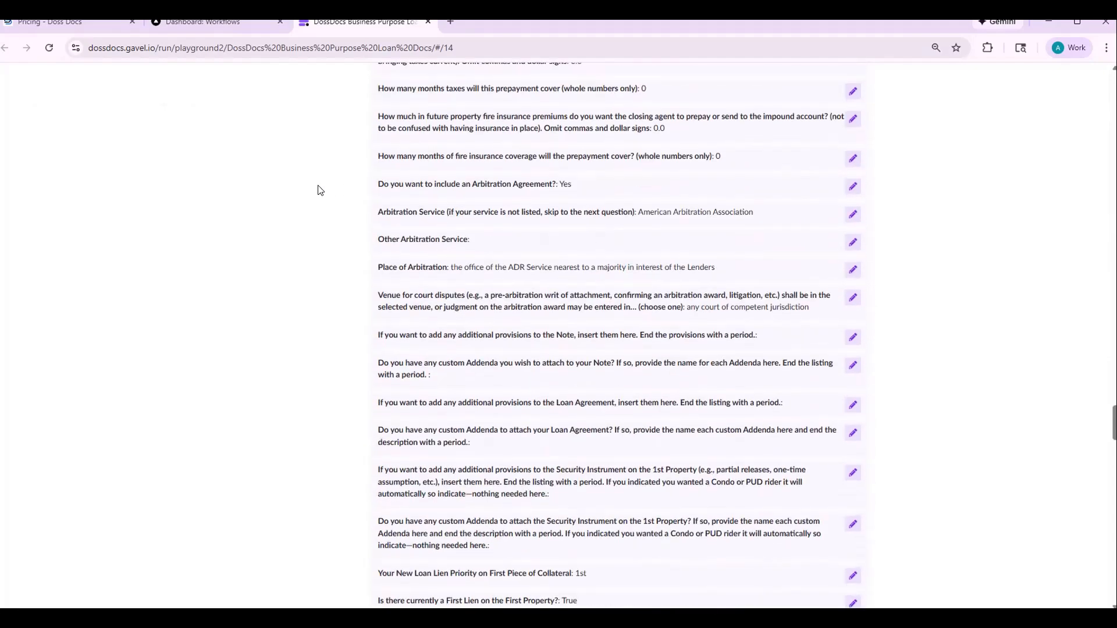
pyautogui.scroll(-1, 341, 210)
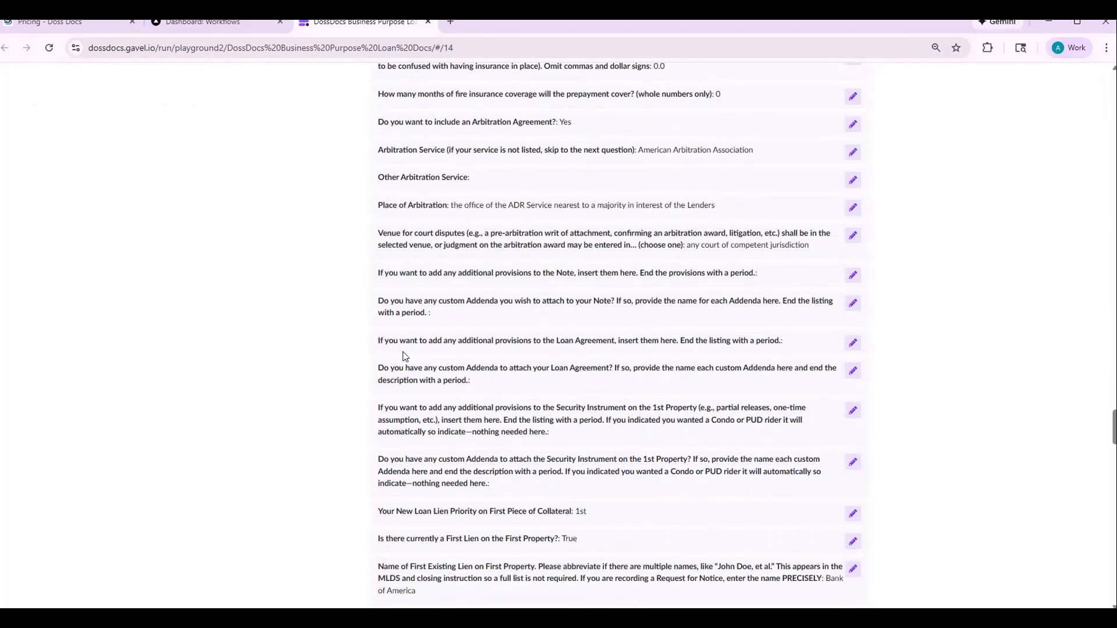
pyautogui.scroll(-2, 352, 332)
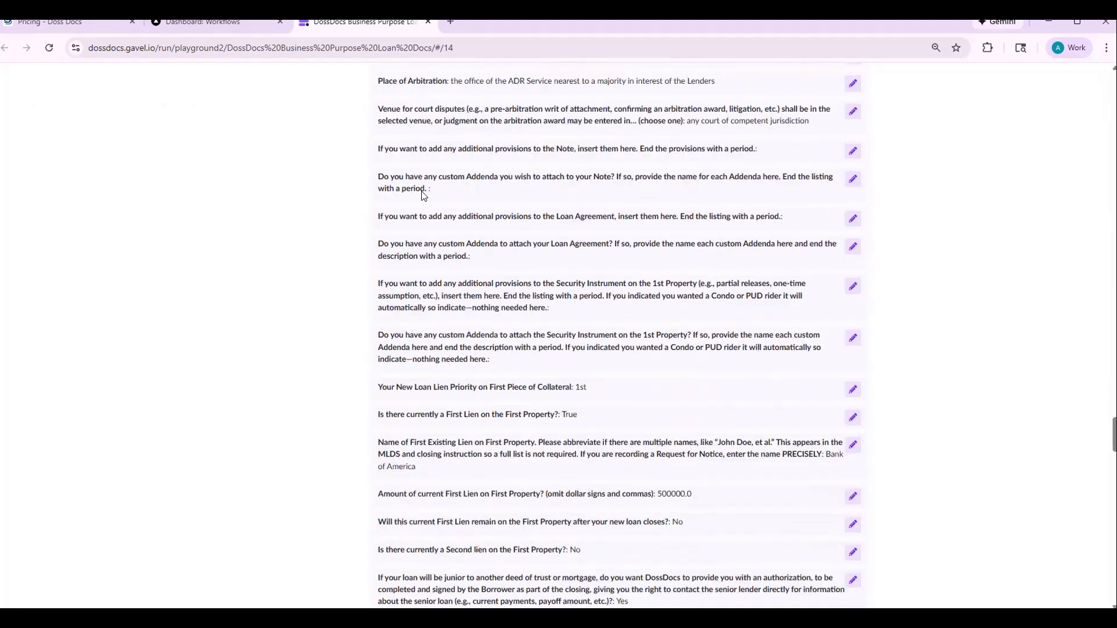
pyautogui.moveTo(500, 146); pyautogui.dragTo(525, 150)
pyautogui.moveTo(465, 178); pyautogui.dragTo(490, 178)
pyautogui.click(584, 167)
pyautogui.scroll(-3, 670, 306)
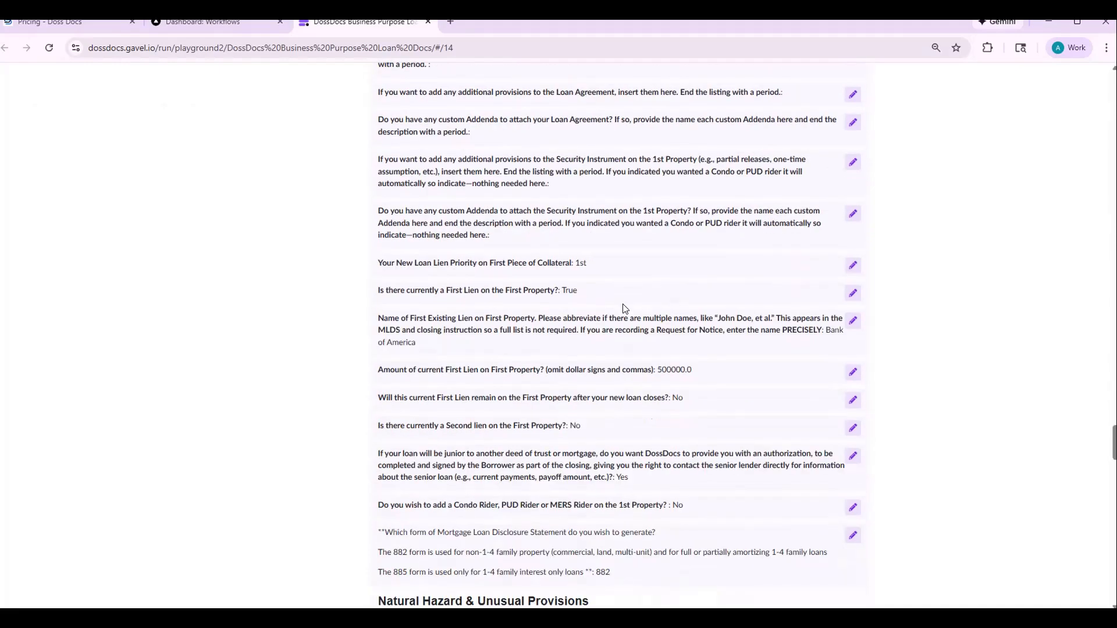
# Examine the new loan's lien priority on the first piece of collateral and highlight its answer.
pyautogui.scroll(-1, 625, 308)
pyautogui.scroll(-1, 634, 264)
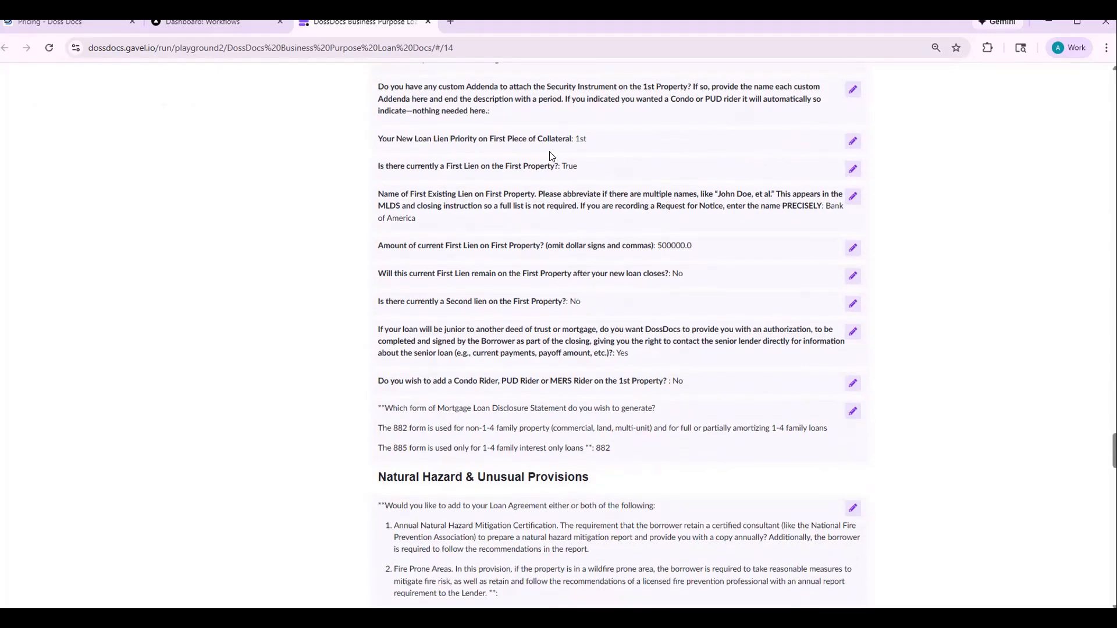
pyautogui.doubleClick(581, 140)
pyautogui.click(628, 142)
# Highlight the Mortgage Loan Disclosure Statement form question and read the Natural Hazard & Unusual Provisions answers.
pyautogui.scroll(-5, 609, 155)
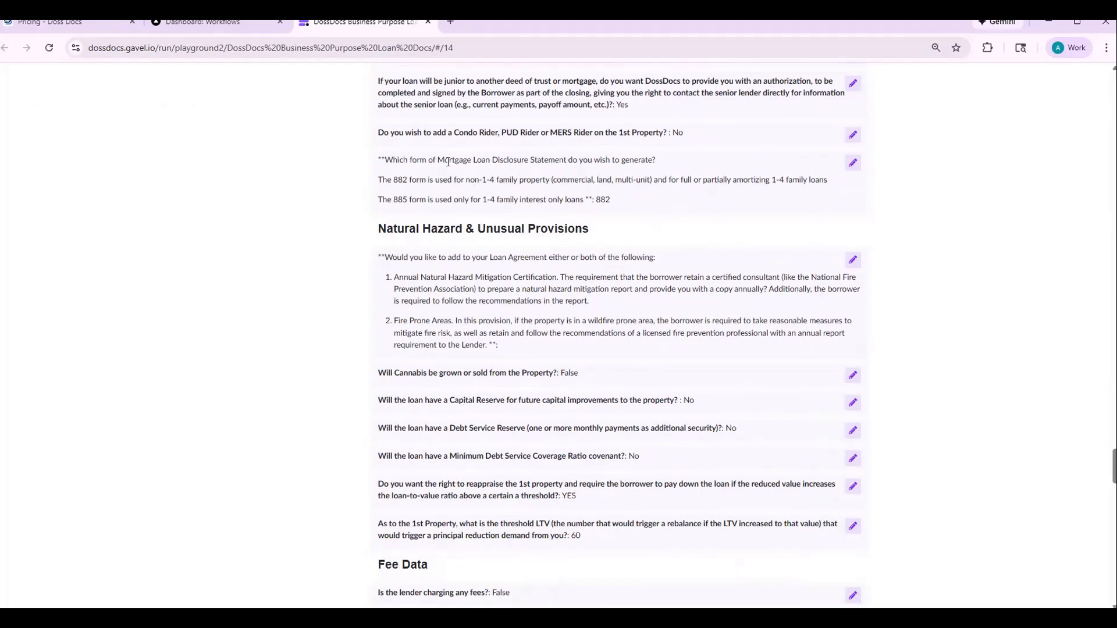
pyautogui.moveTo(442, 160); pyautogui.dragTo(565, 159)
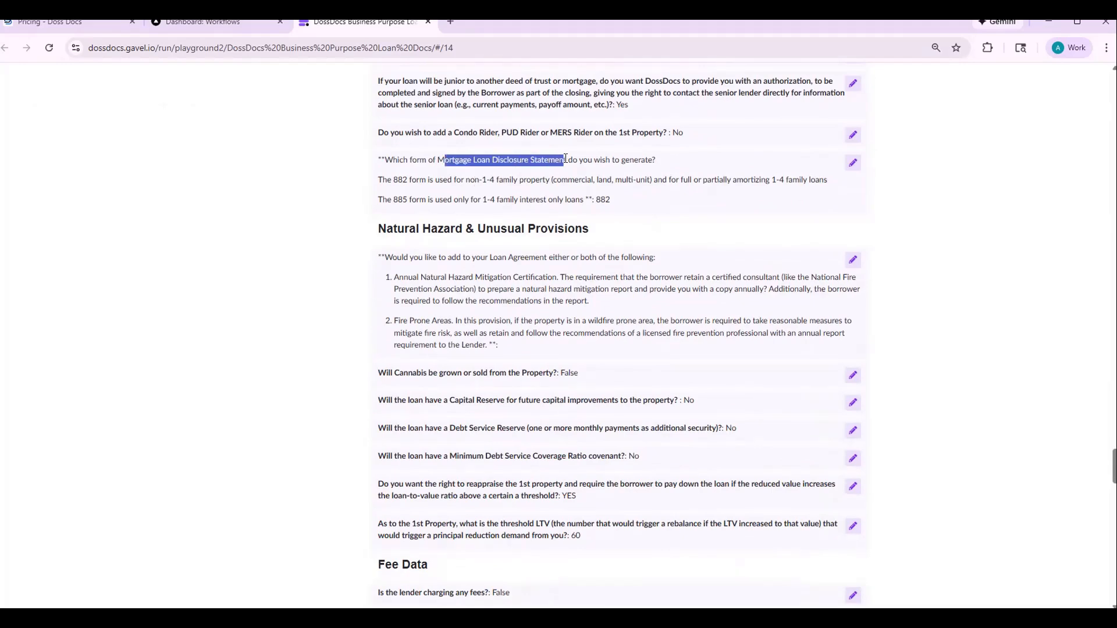
pyautogui.click(716, 205)
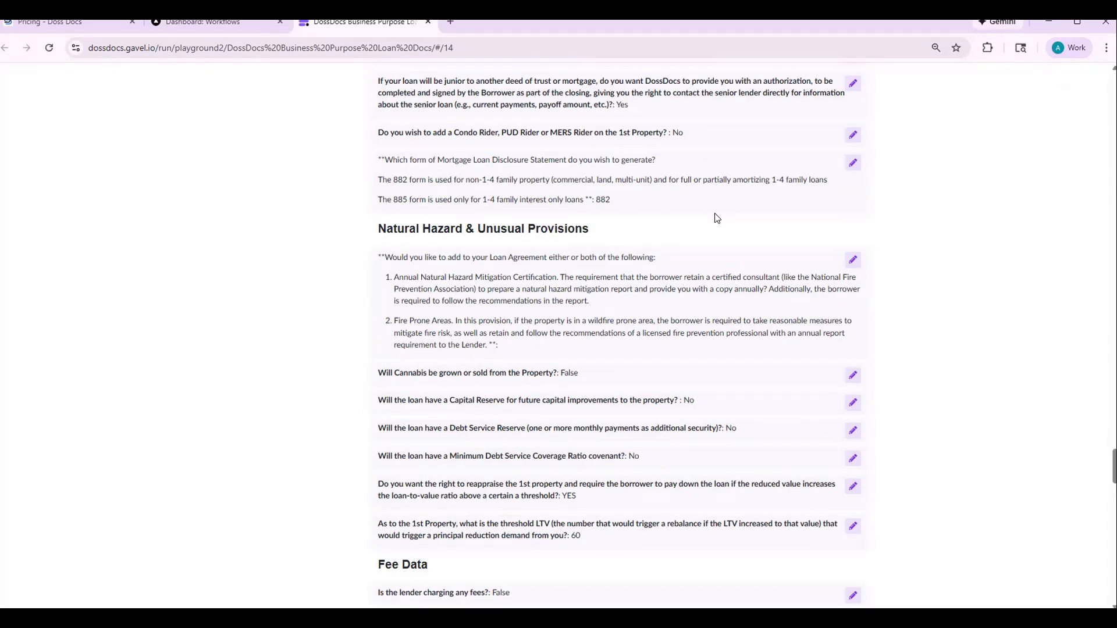
pyautogui.scroll(-1, 717, 217)
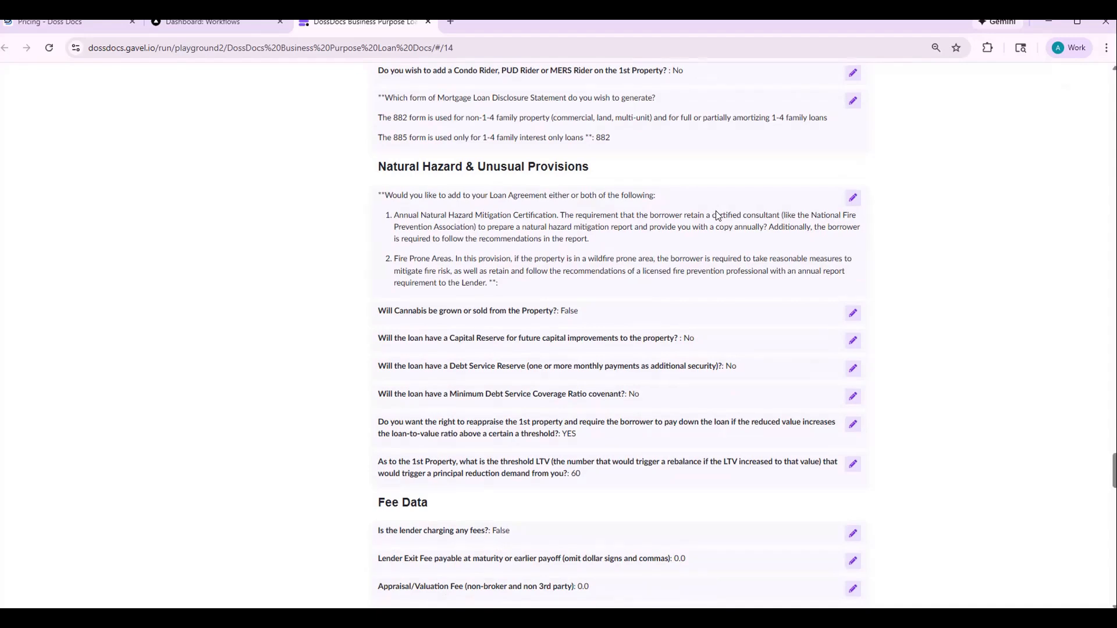
pyautogui.scroll(-1, 718, 216)
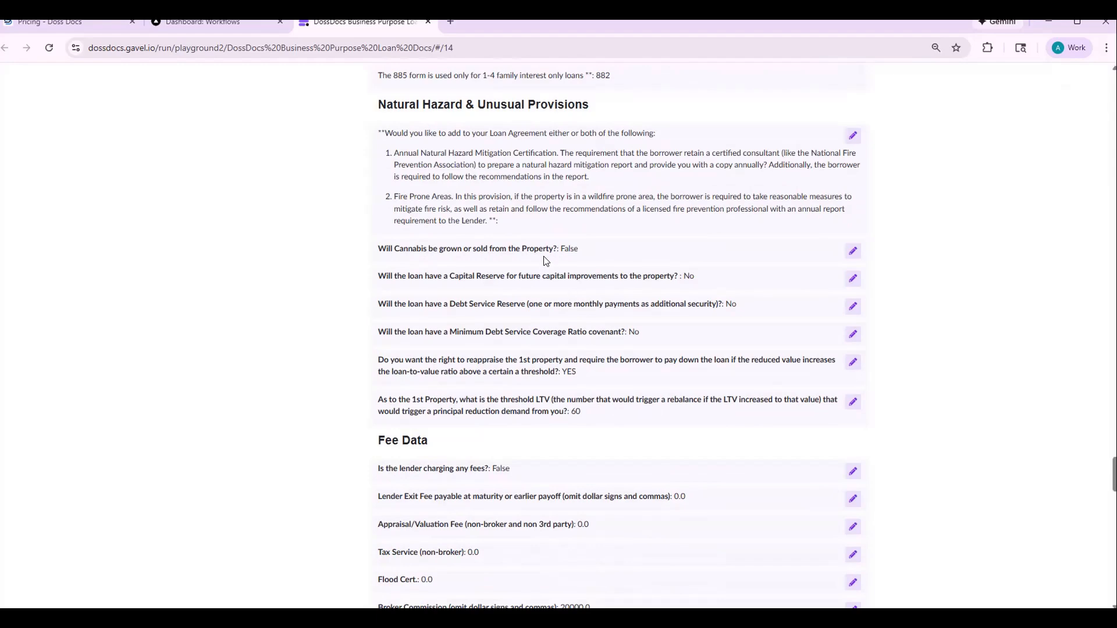
# Review the Fee Data answers on lender and broker fees and the Payoffs answers.
pyautogui.scroll(-2, 578, 416)
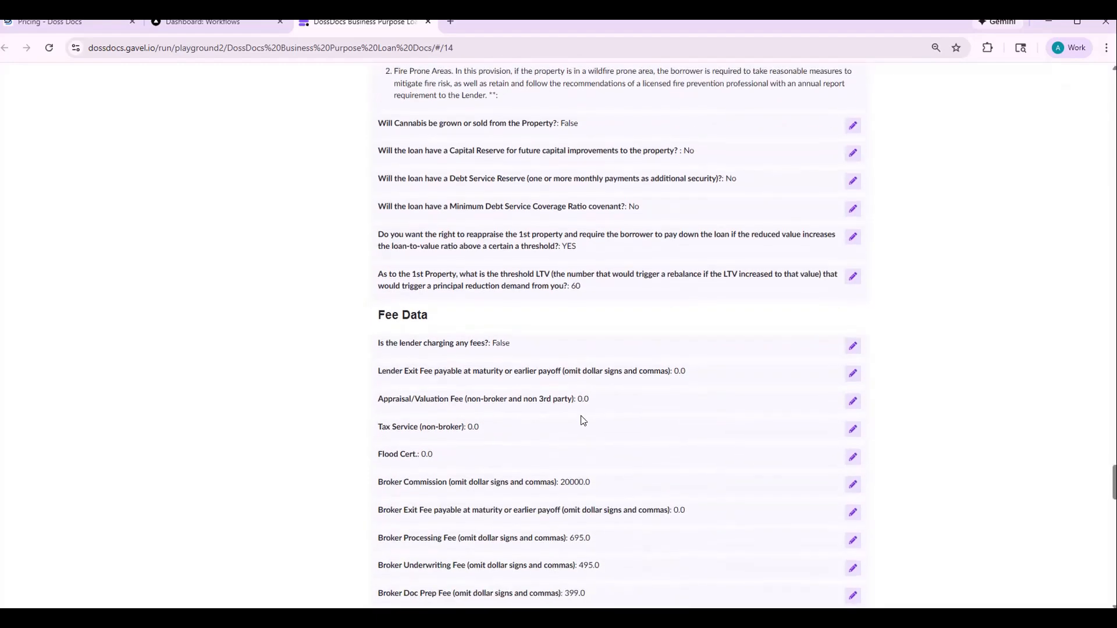
pyautogui.scroll(-2, 583, 420)
pyautogui.scroll(-4, 610, 347)
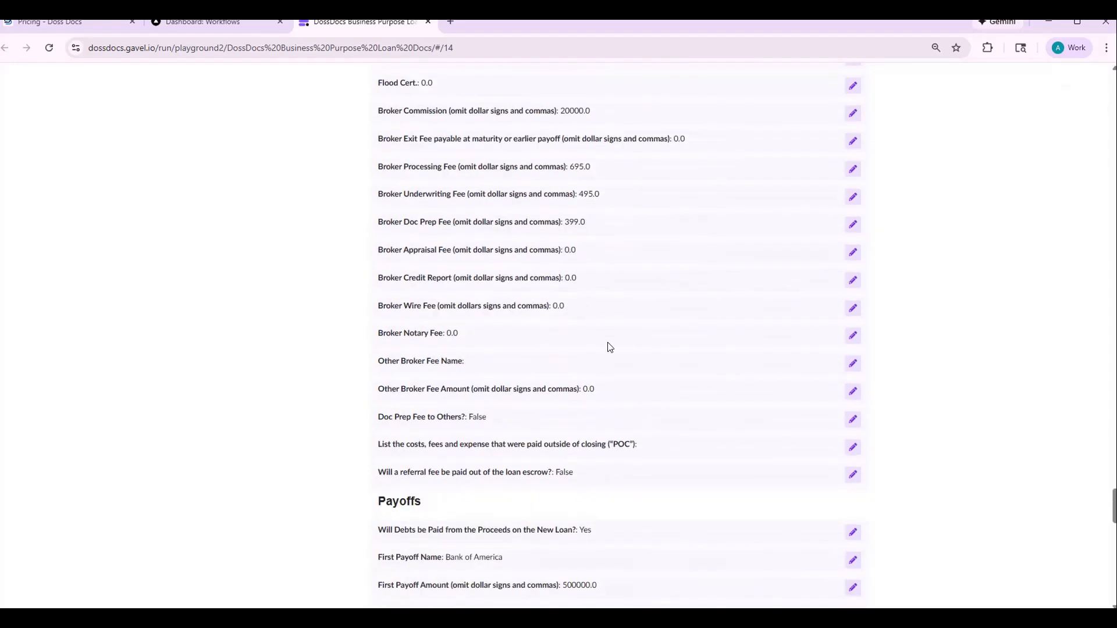
pyautogui.scroll(-7, 609, 347)
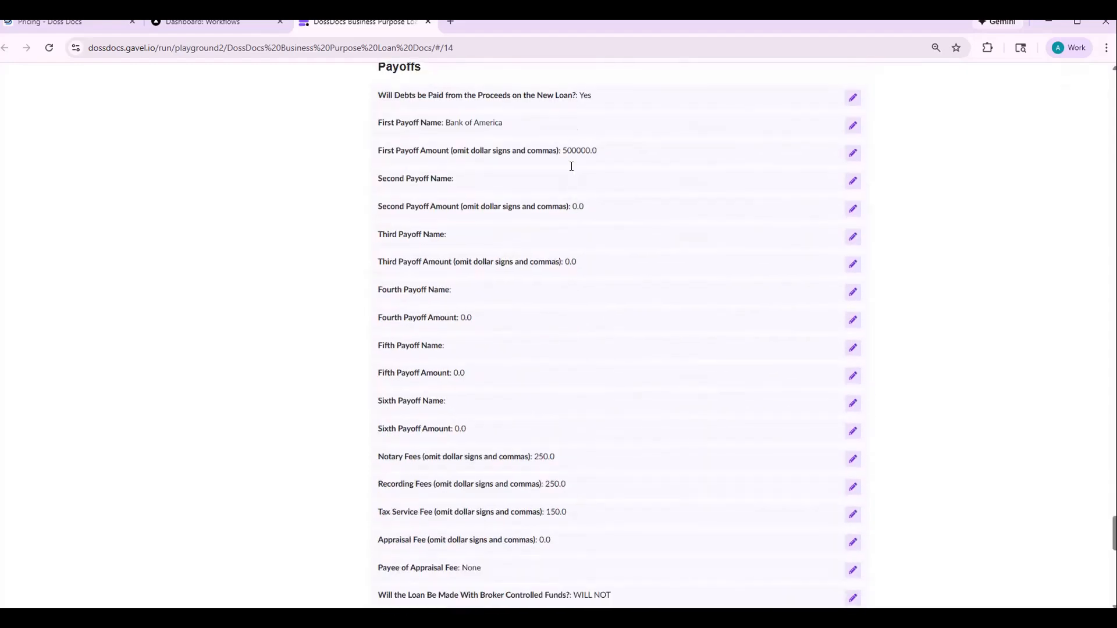
pyautogui.scroll(-5, 577, 384)
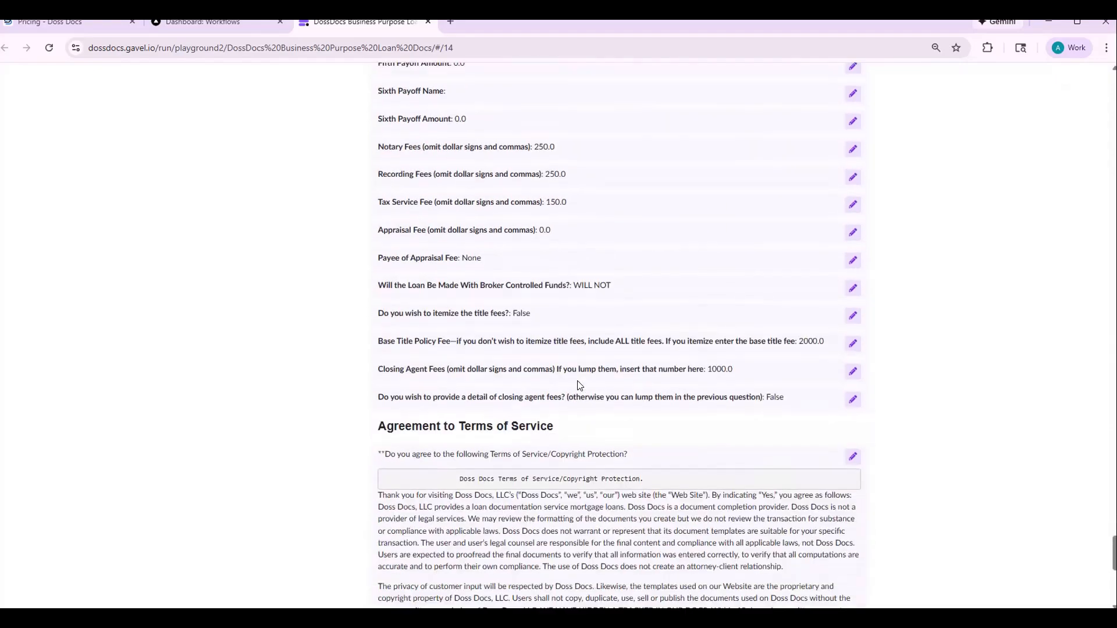
# Examine the Base Title Policy Fee and Closing Agent Fees answers, highlighting each label.
pyautogui.scroll(-1, 579, 385)
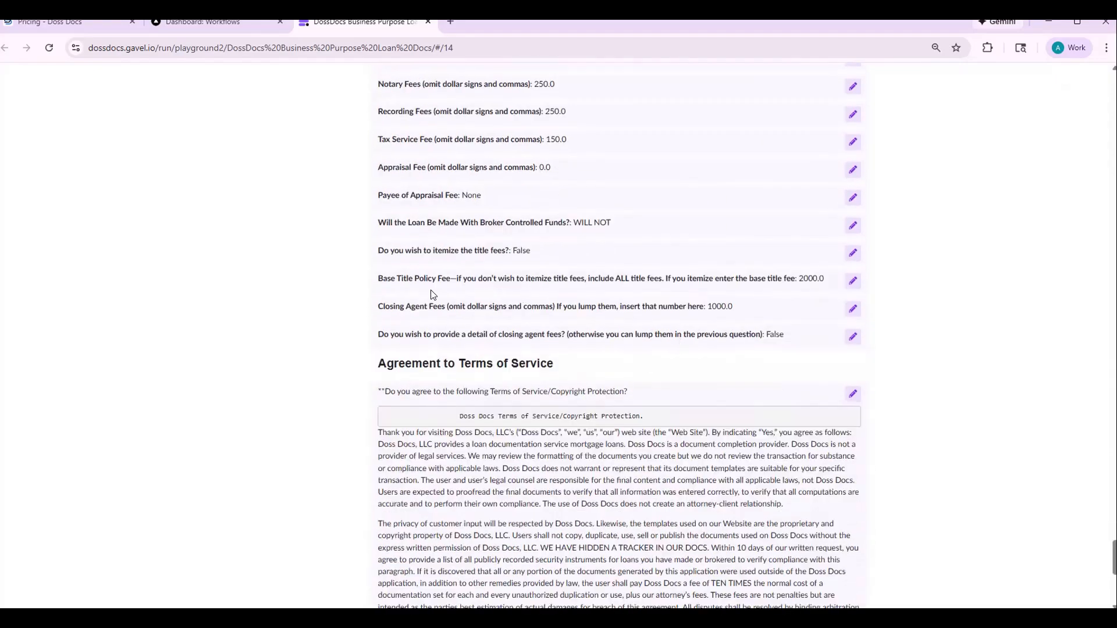
pyautogui.moveTo(377, 278); pyautogui.dragTo(448, 280)
pyautogui.click(379, 308)
pyautogui.moveTo(379, 308); pyautogui.dragTo(447, 314)
# Review the Terms of Service, the Standard Loan Servicing Set up Form and the document generation answers, and continue past the questionnaire review.
pyautogui.scroll(-4, 756, 393)
pyautogui.scroll(-2, 572, 230)
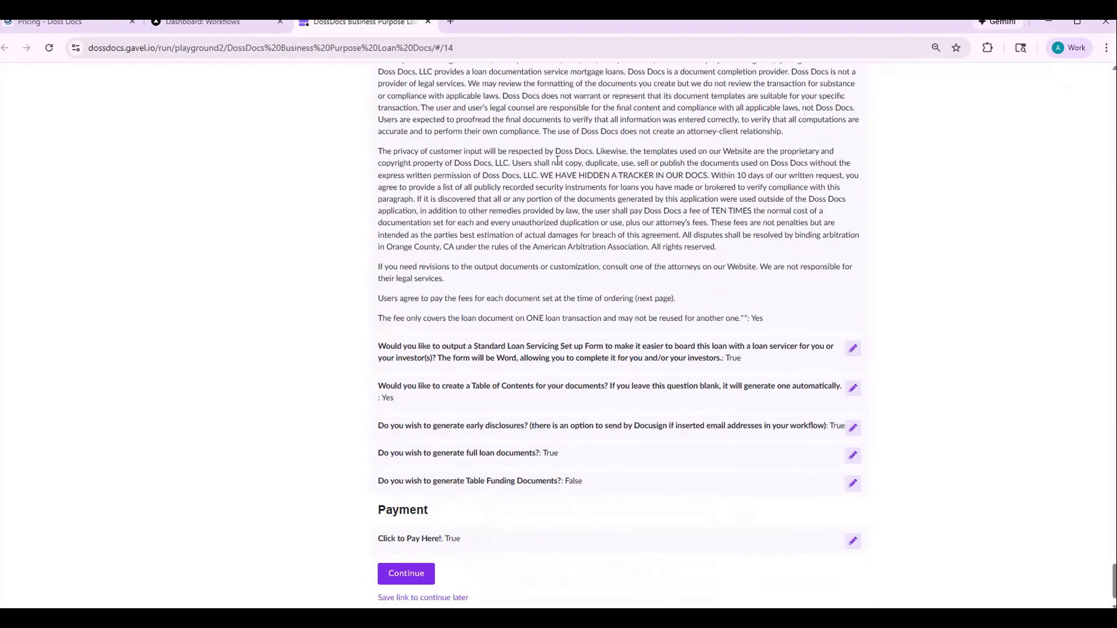
pyautogui.scroll(-1, 547, 410)
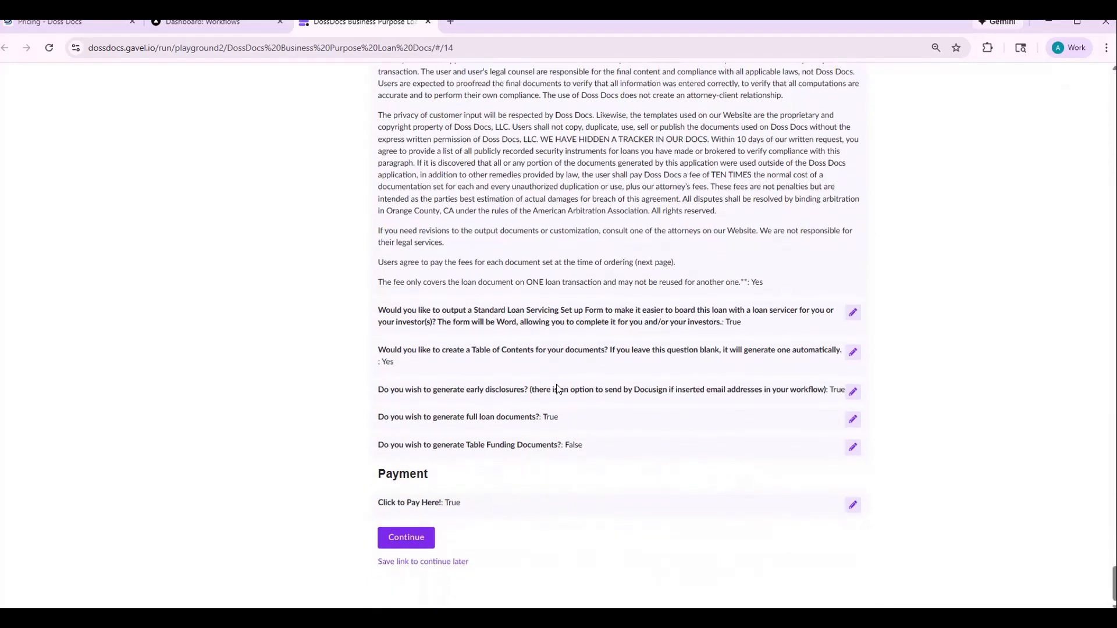
pyautogui.moveTo(472, 311); pyautogui.dragTo(593, 310)
pyautogui.click(461, 321)
pyautogui.moveTo(472, 310); pyautogui.dragTo(579, 310)
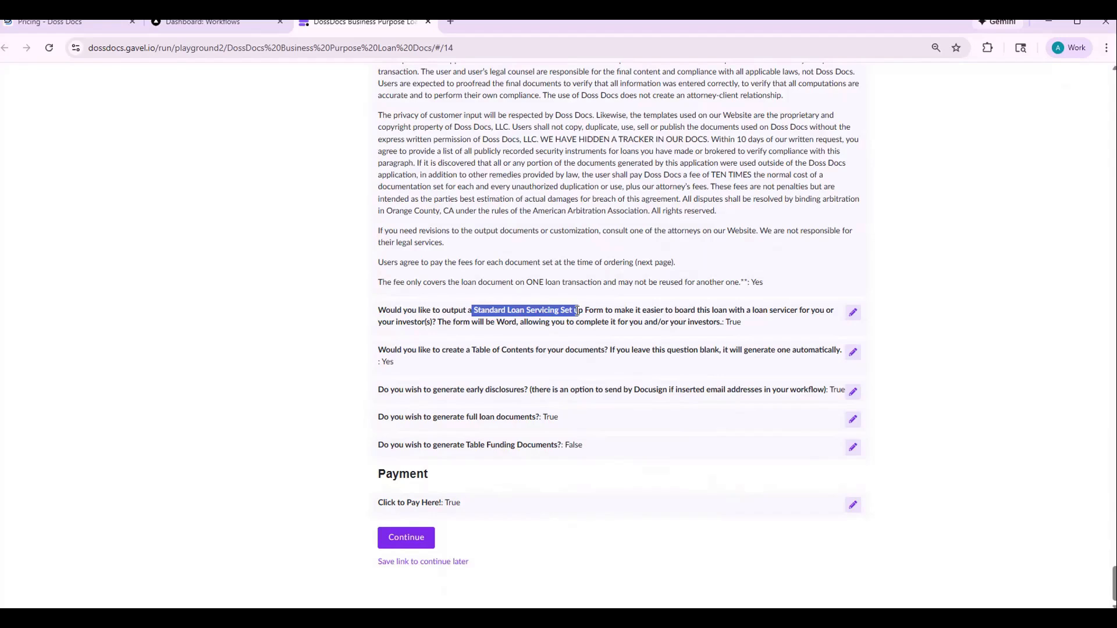
pyautogui.click(482, 362)
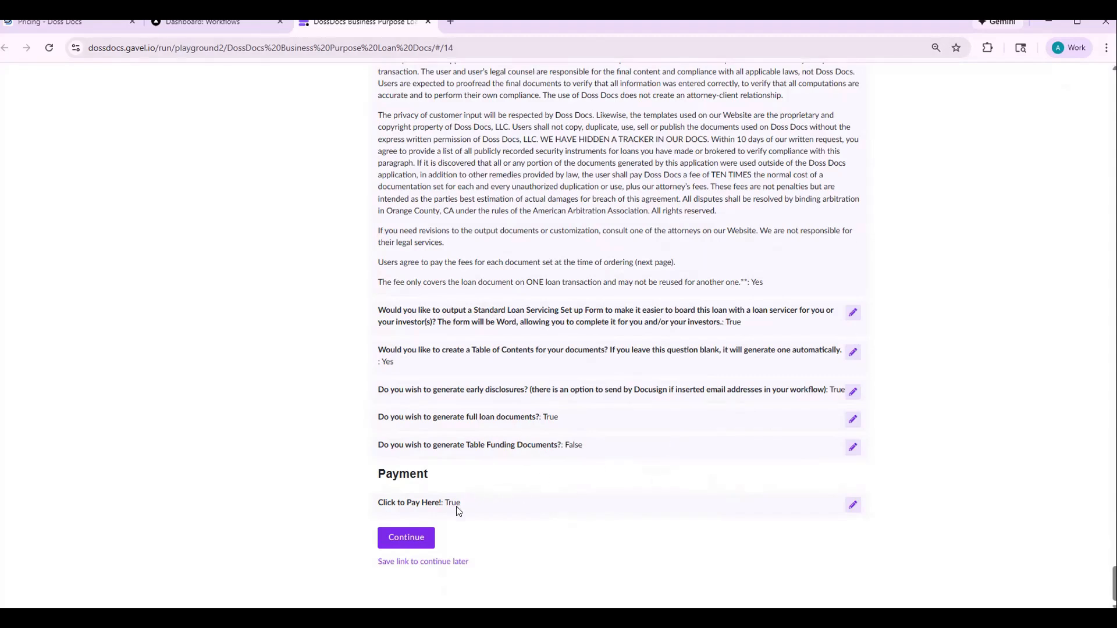
pyautogui.click(409, 539)
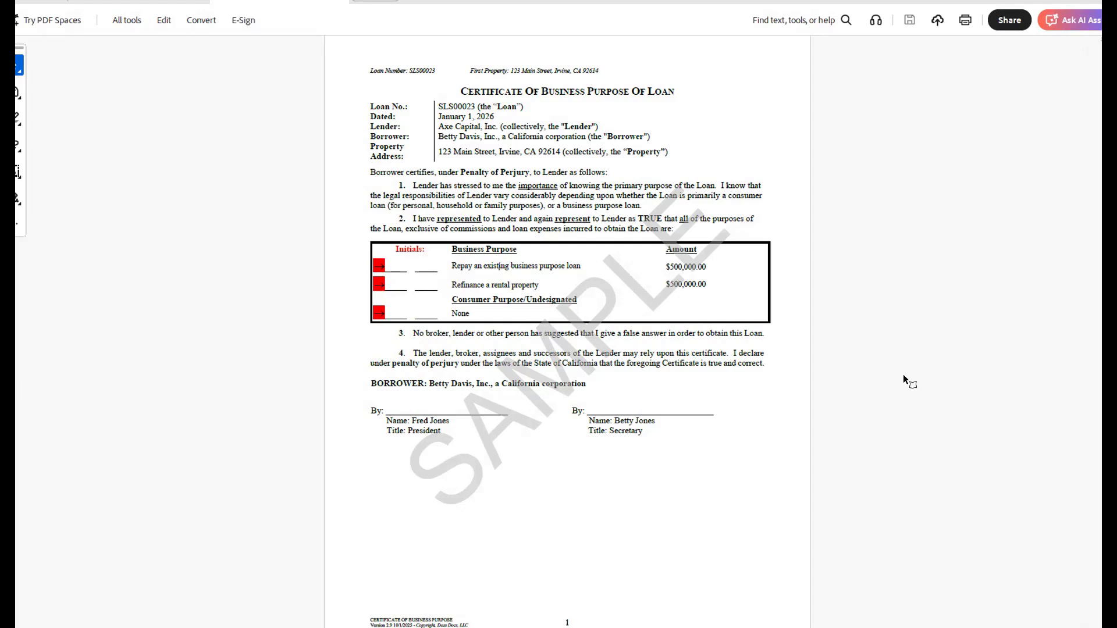
# Examine the Compliance Overview and both pages of the Loan Document Summary in the sample loan document PDF.
pyautogui.scroll(-3, 903, 375)
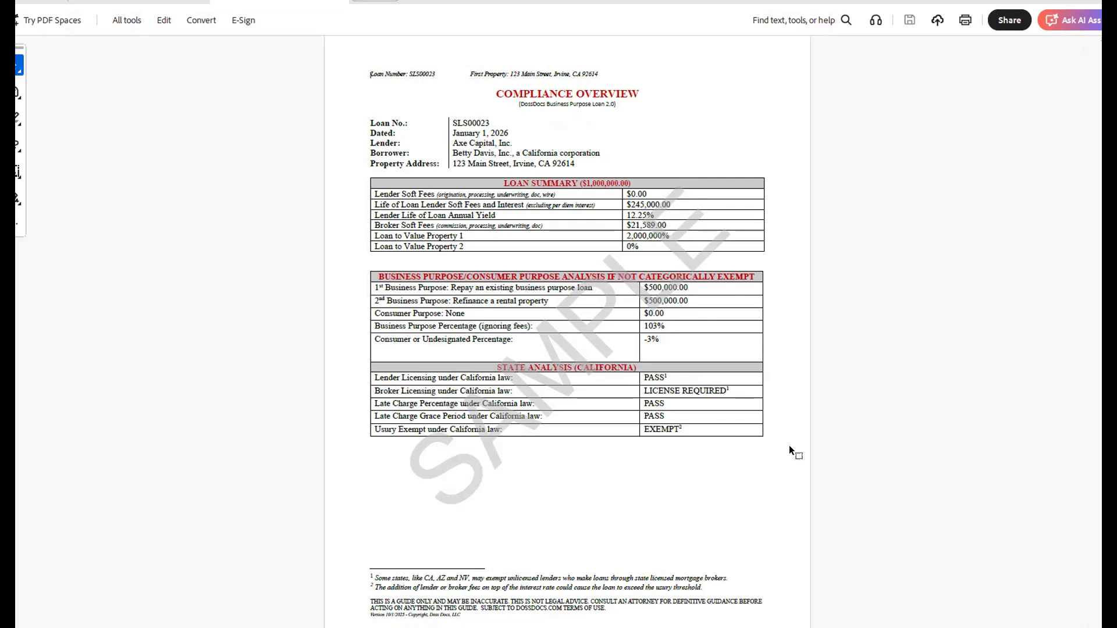
pyautogui.scroll(-1, 789, 445)
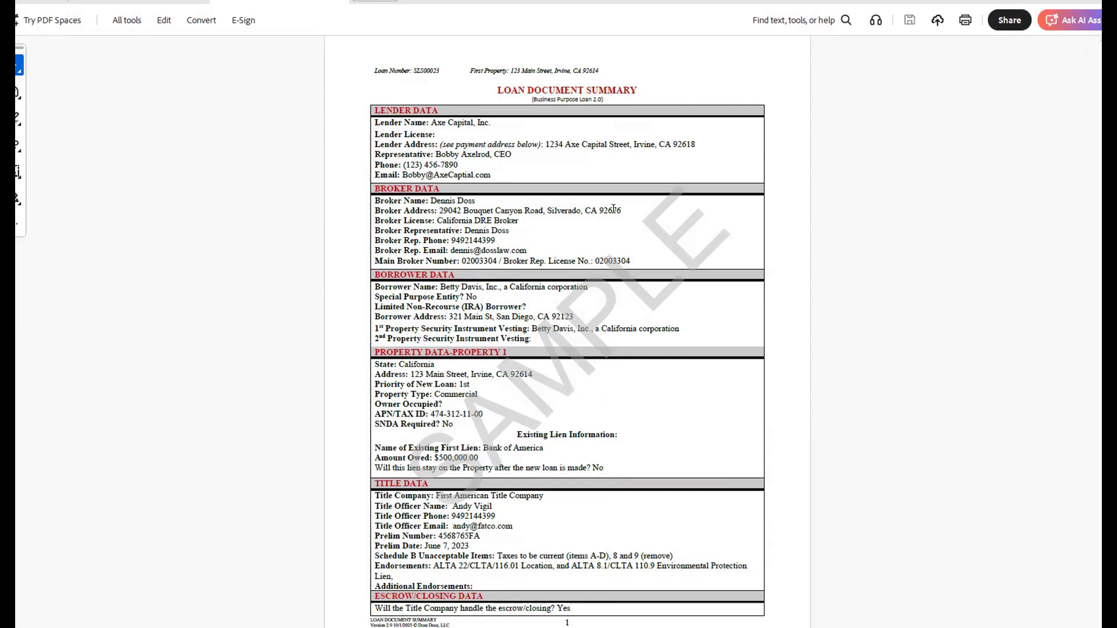
pyautogui.scroll(-3, 615, 220)
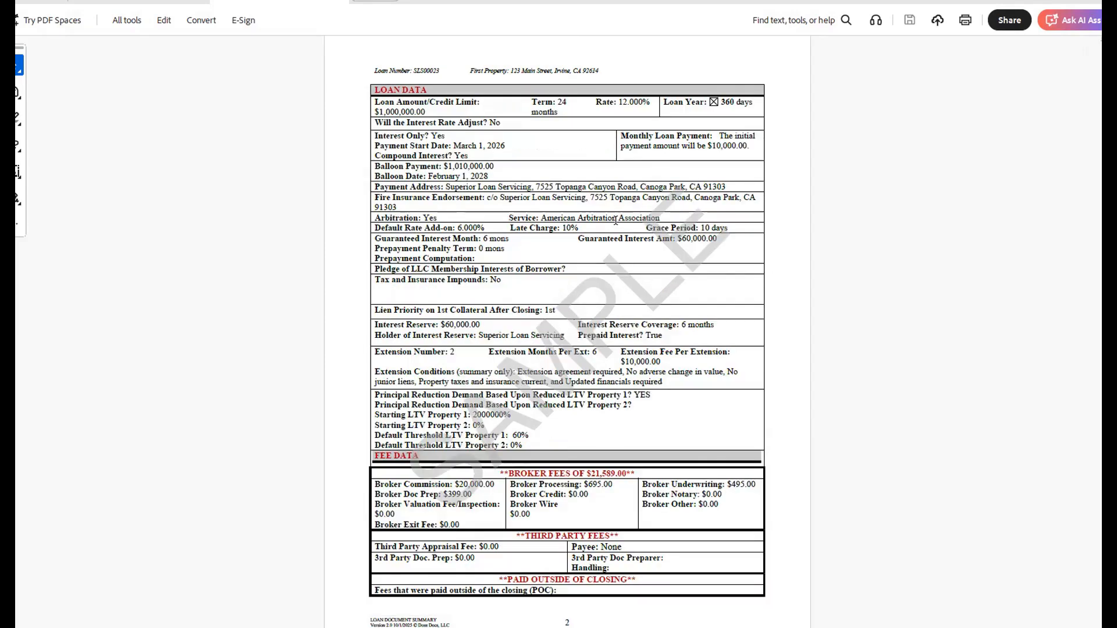
pyautogui.scroll(-3, 615, 220)
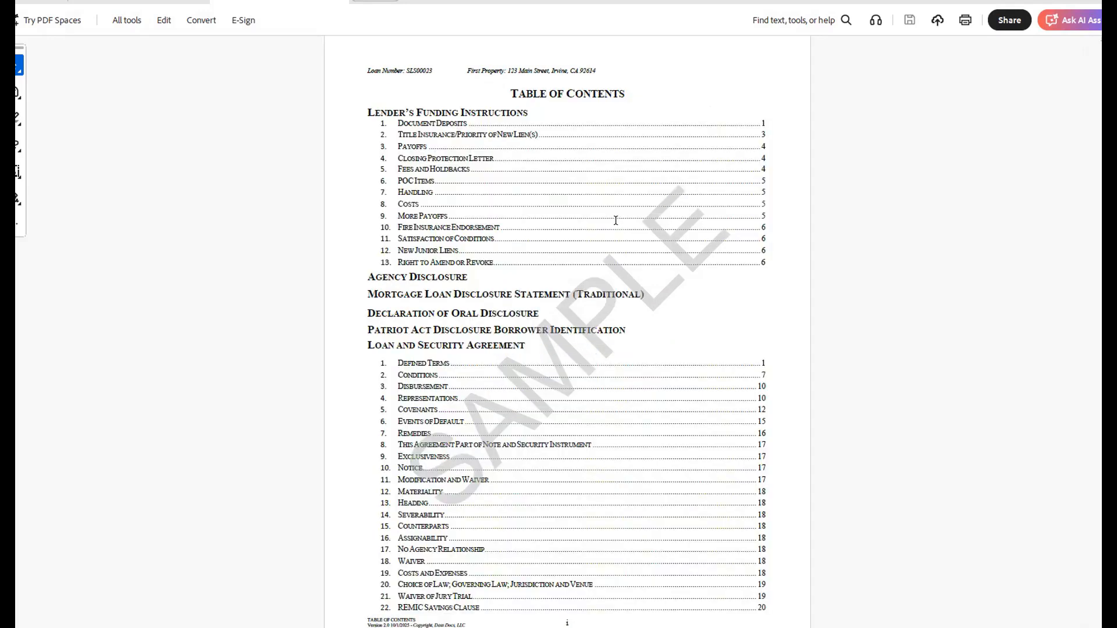
pyautogui.scroll(3, 615, 220)
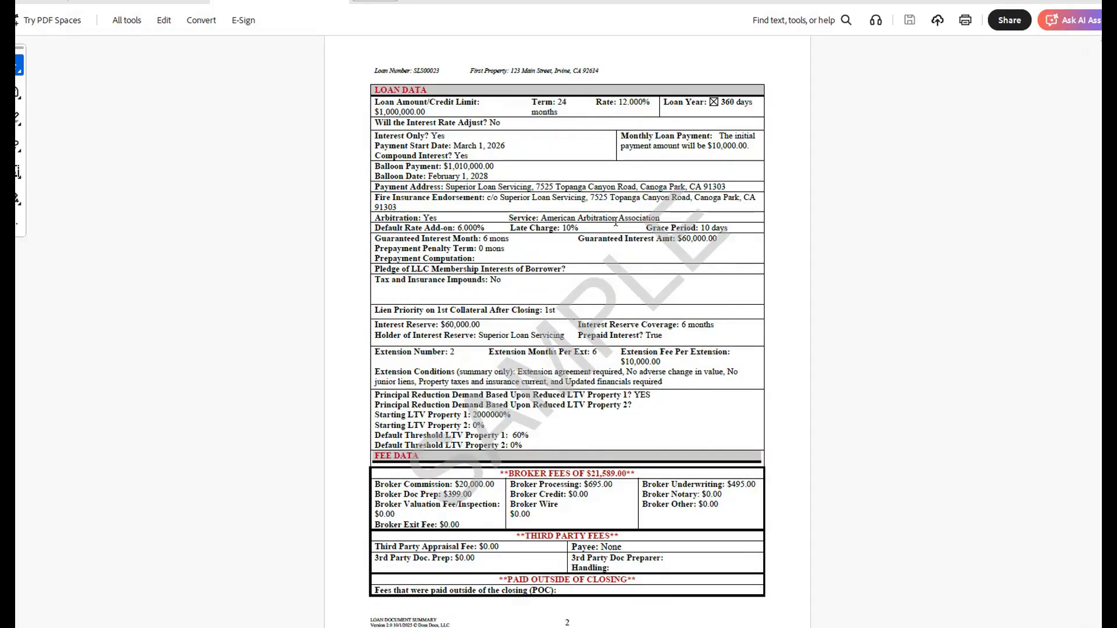
# Read through the Table of Contents of the sample loan package, from Lender's Funding Instructions to the closing disclosures.
pyautogui.scroll(-3, 616, 223)
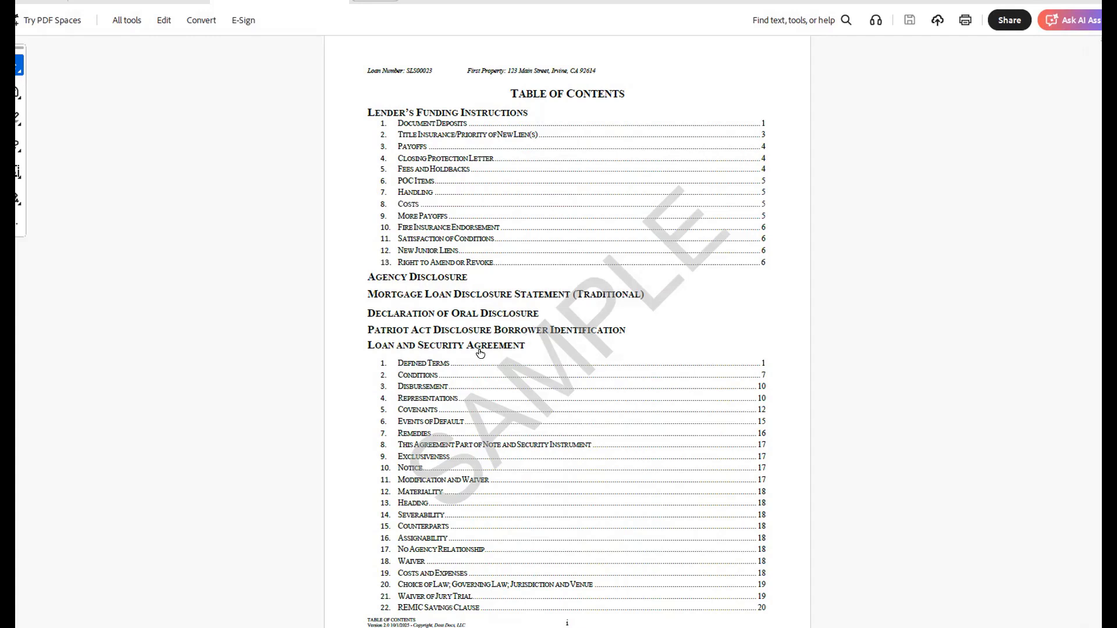
pyautogui.scroll(-3, 485, 343)
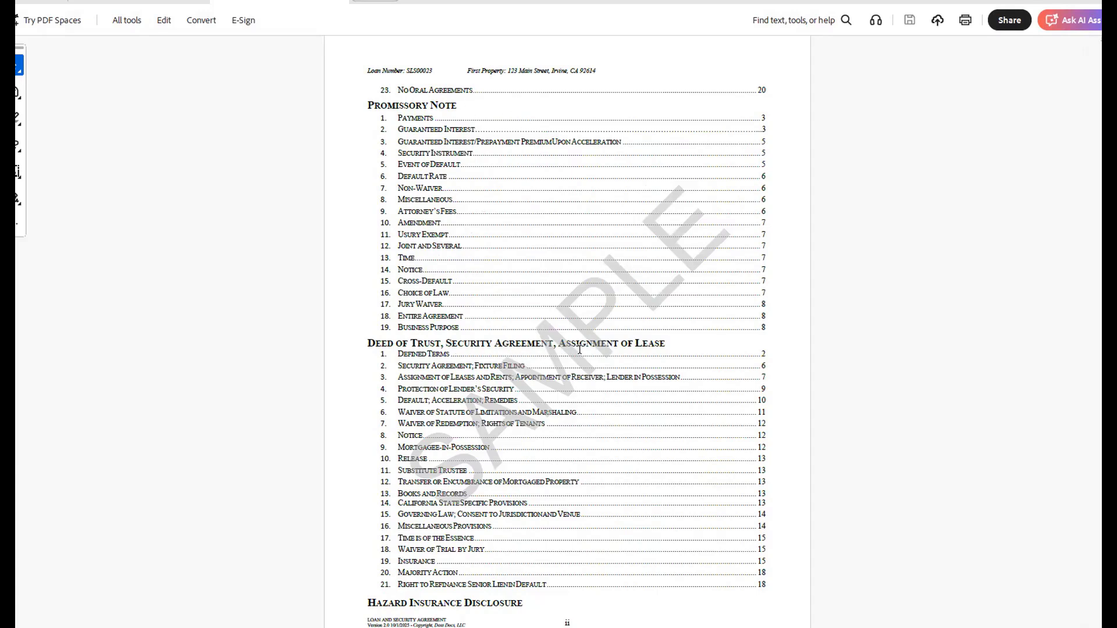
pyautogui.scroll(-3, 579, 349)
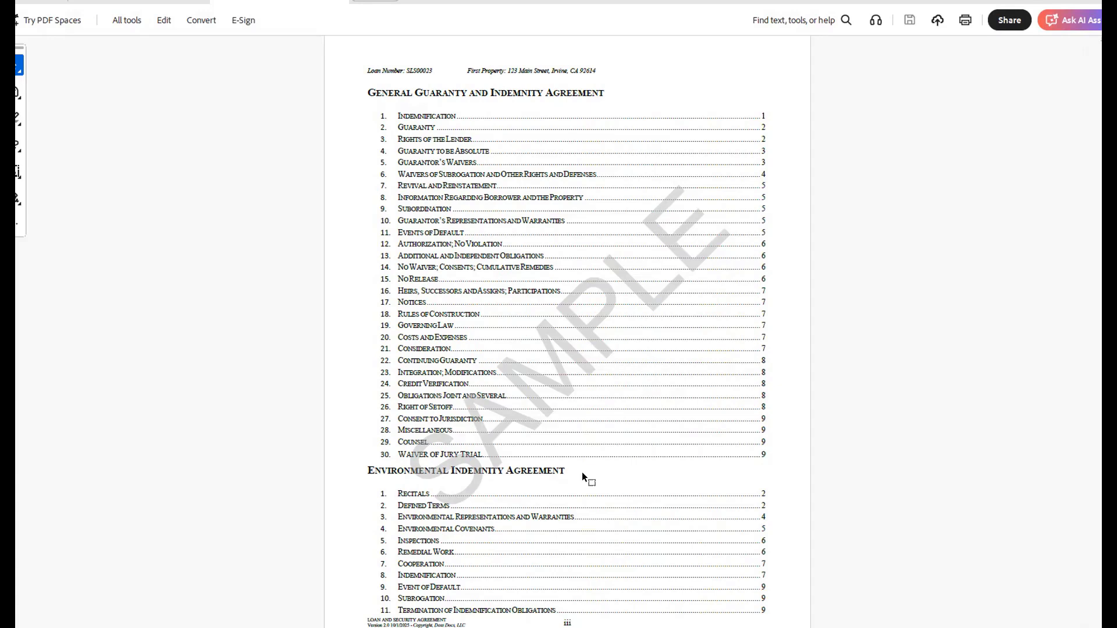
pyautogui.scroll(-3, 583, 470)
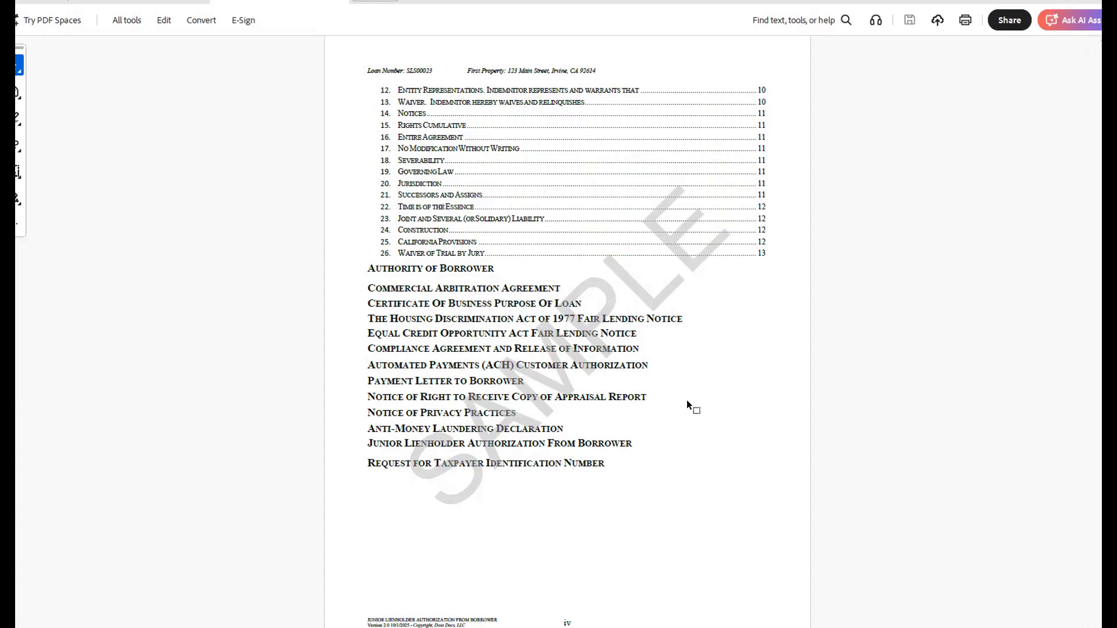
pyautogui.scroll(2, 686, 400)
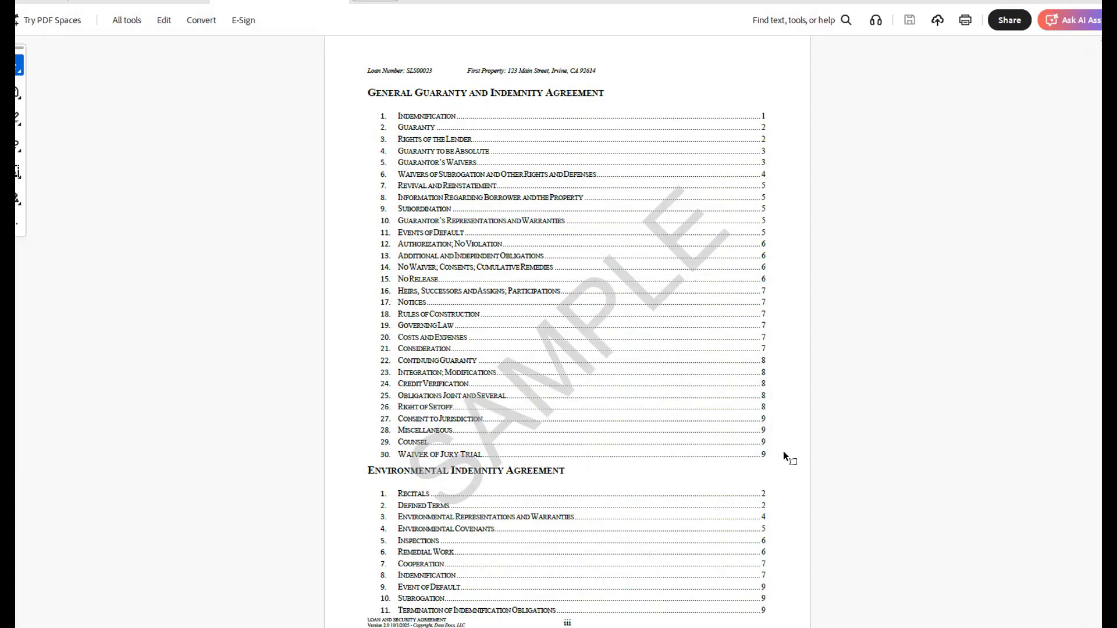
pyautogui.scroll(2, 812, 458)
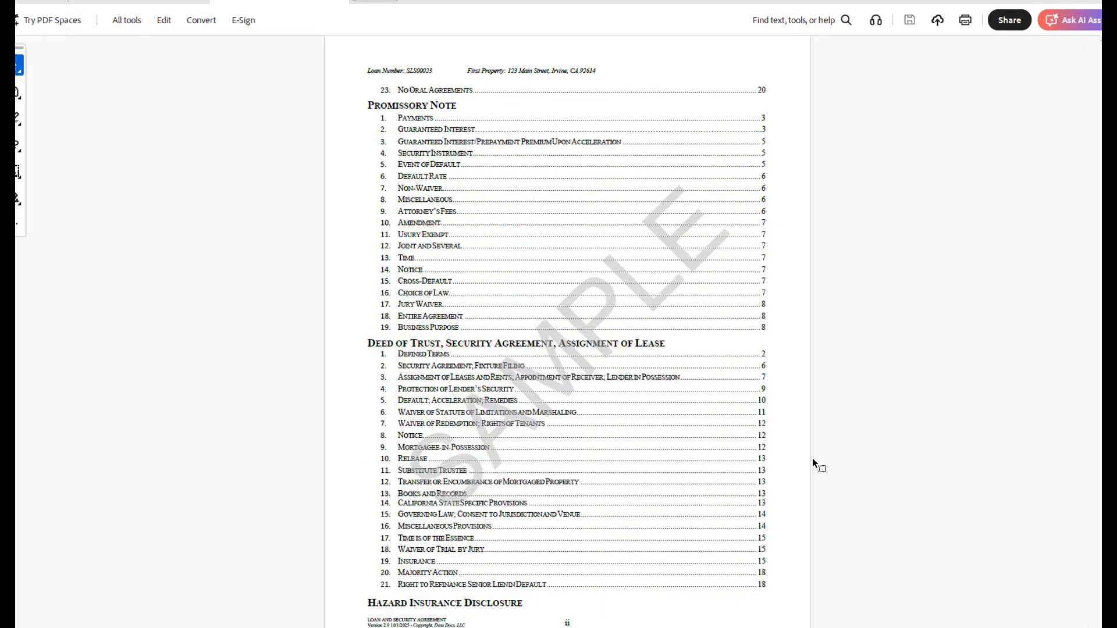
pyautogui.scroll(2, 812, 459)
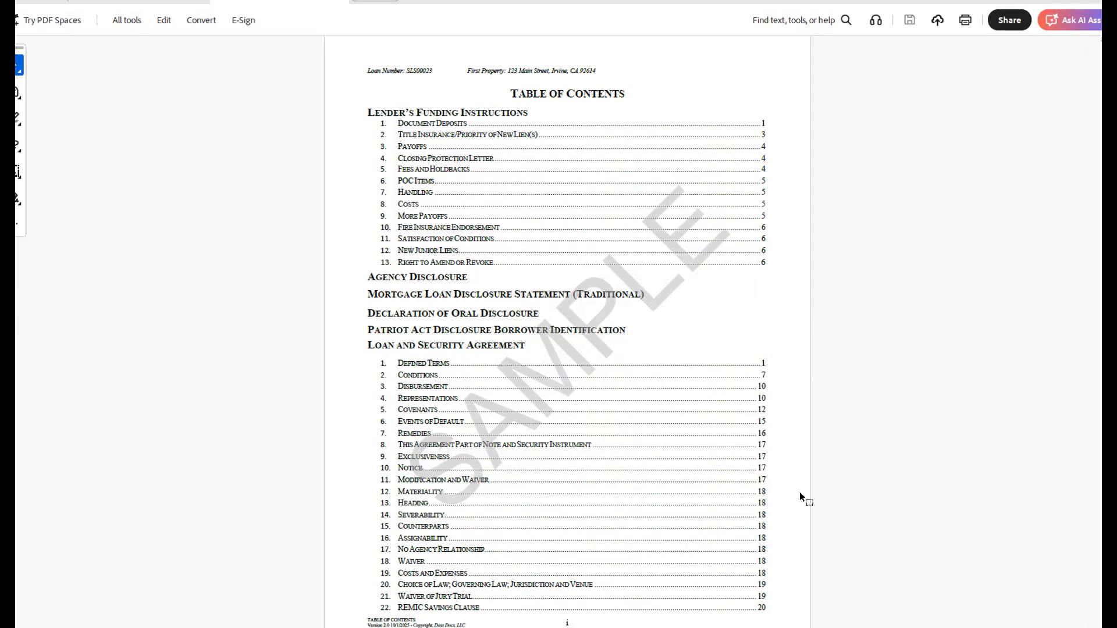
pyautogui.scroll(-2, 800, 493)
pyautogui.scroll(-2, 800, 493)
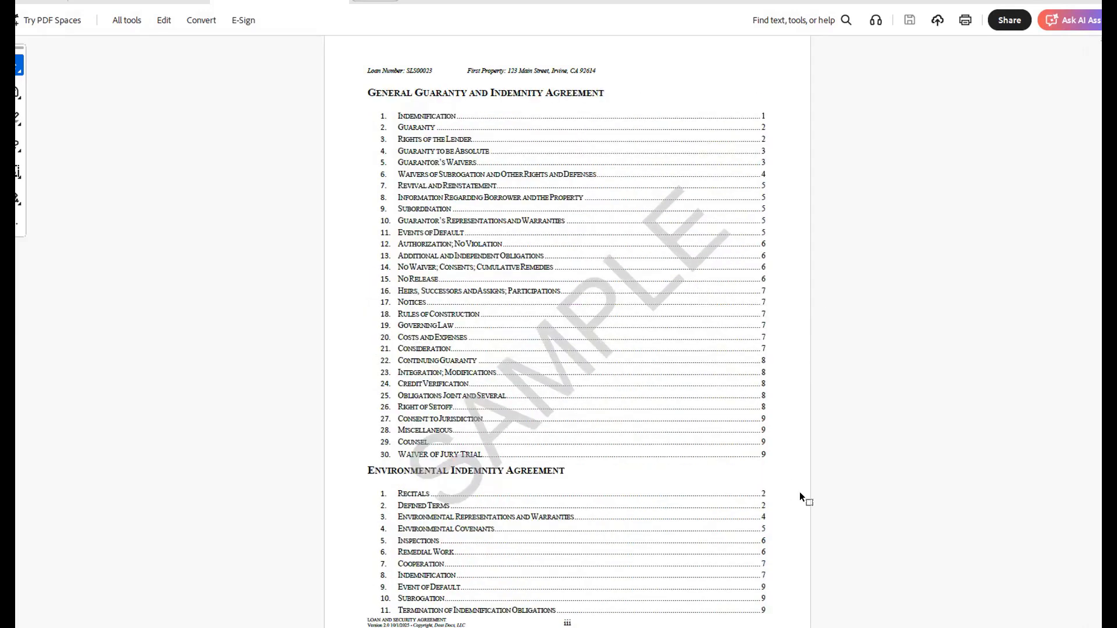
# Examine the Lender's Funding Instructions, including the document deposits table and the handling, costs and fire insurance sections.
pyautogui.scroll(-2, 800, 493)
pyautogui.scroll(-2, 800, 493)
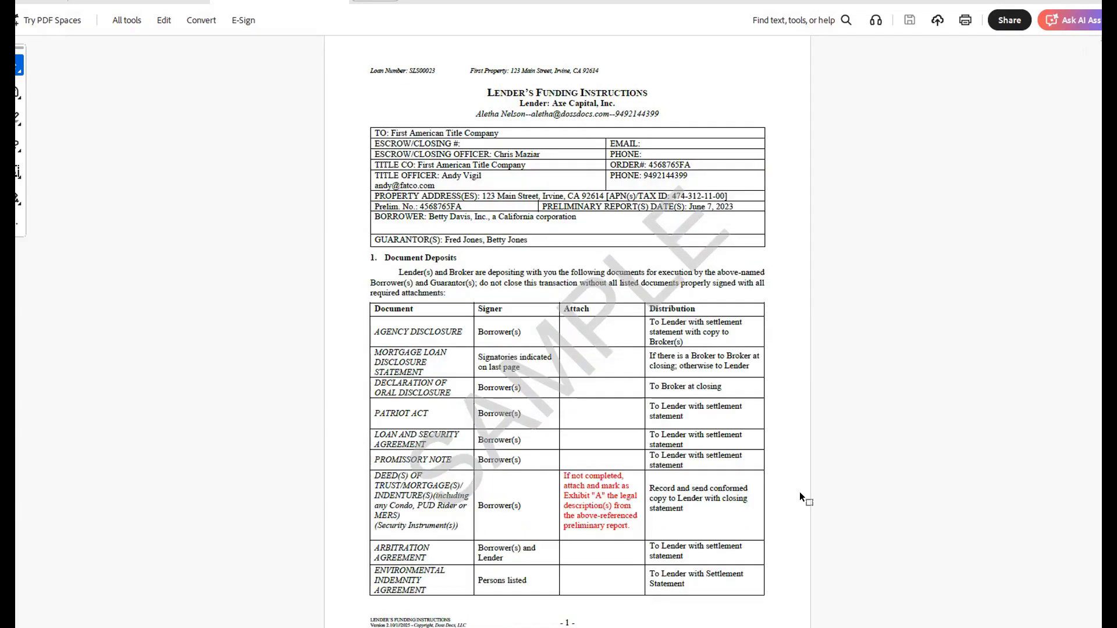
pyautogui.scroll(-6, 800, 493)
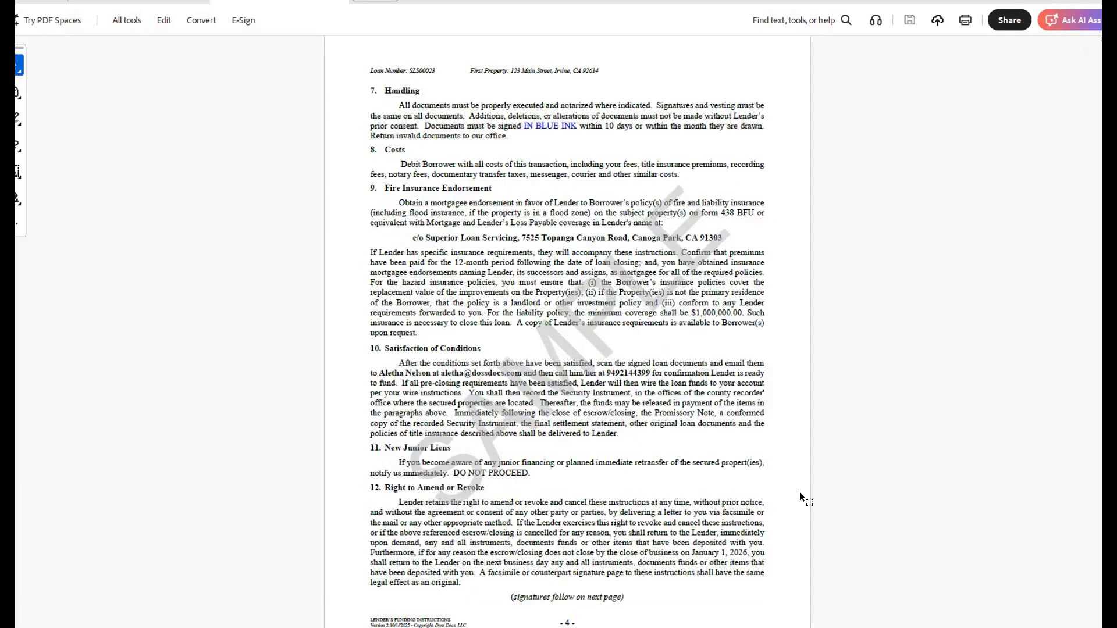
# Examine the Language Declaration and the three pages of the Mortgage Loan Disclosure Statement (Traditional), including its fees, California disclosures and other liens.
pyautogui.scroll(-6, 799, 493)
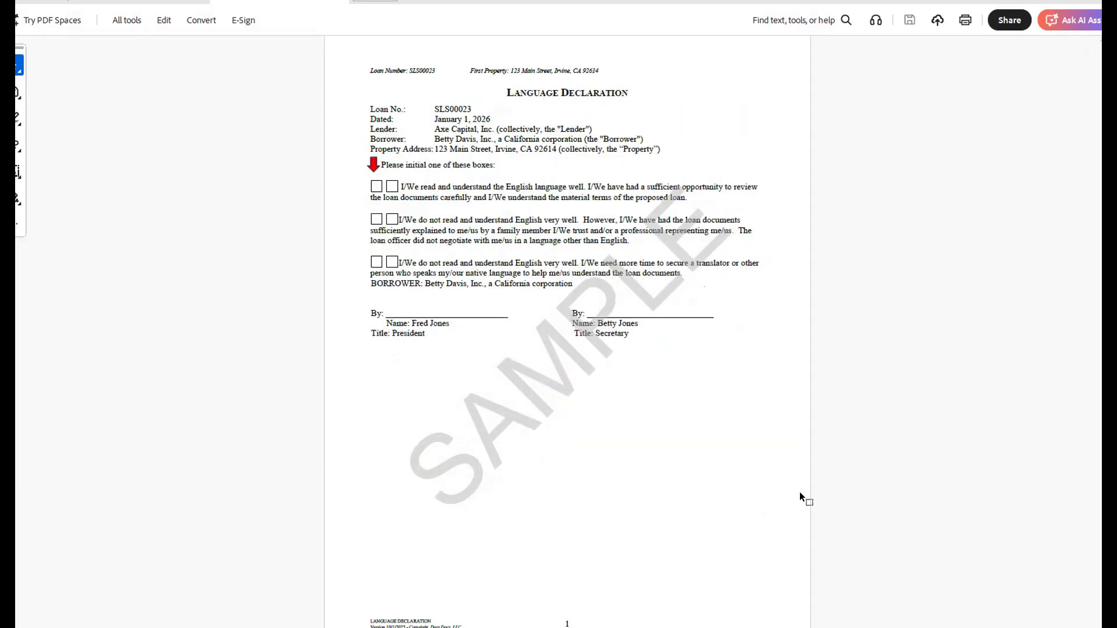
pyautogui.scroll(-2, 801, 496)
pyautogui.scroll(-2, 799, 496)
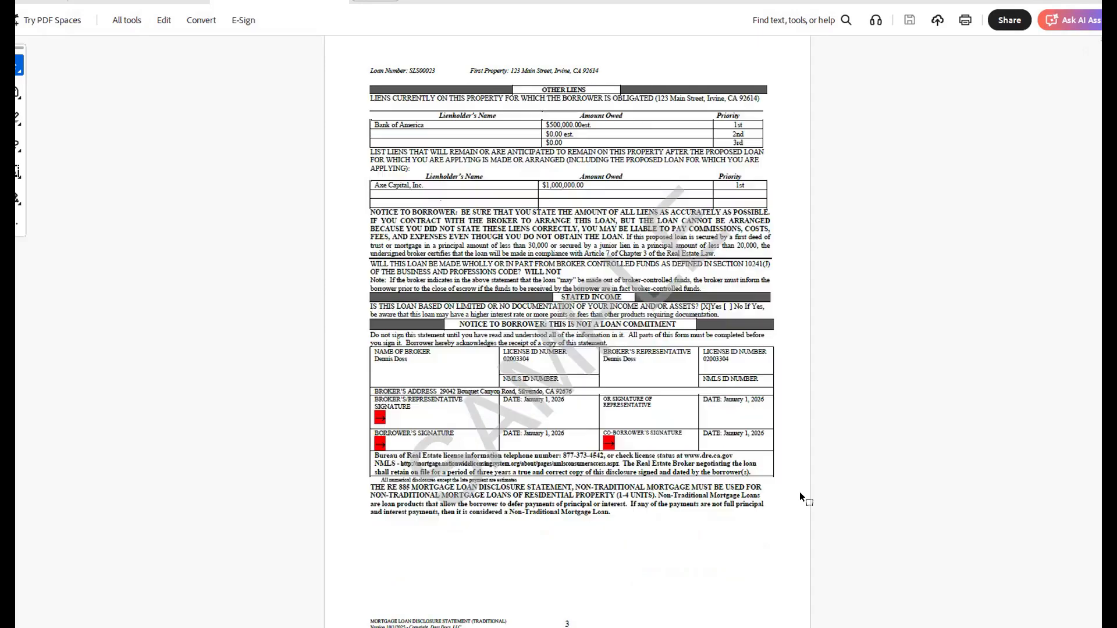
pyautogui.scroll(-2, 799, 495)
pyautogui.scroll(4, 799, 496)
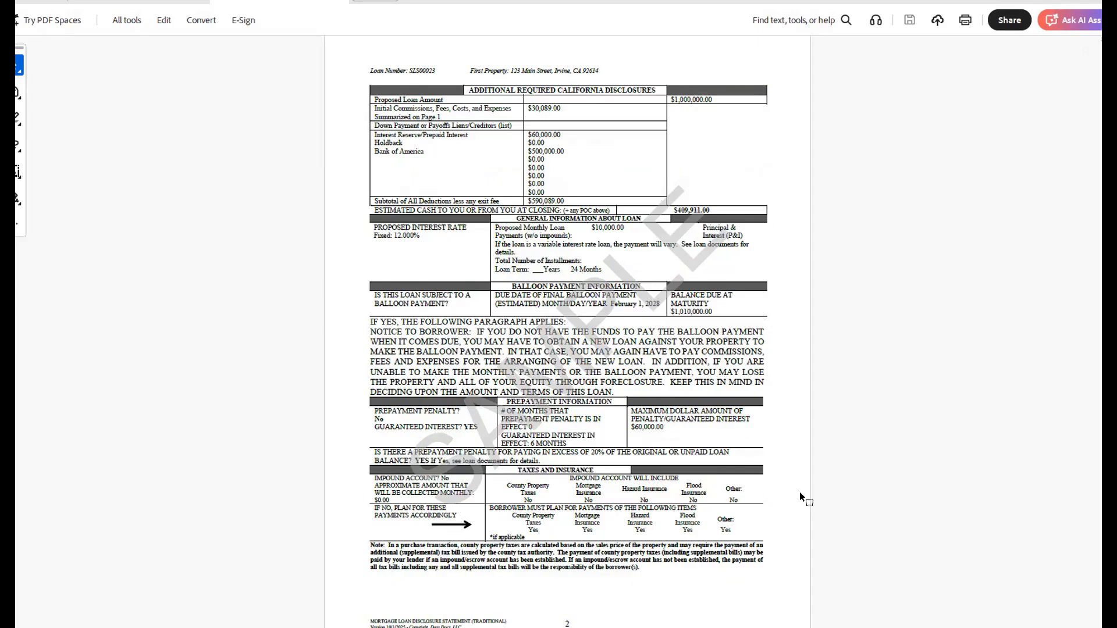
pyautogui.scroll(2, 767, 264)
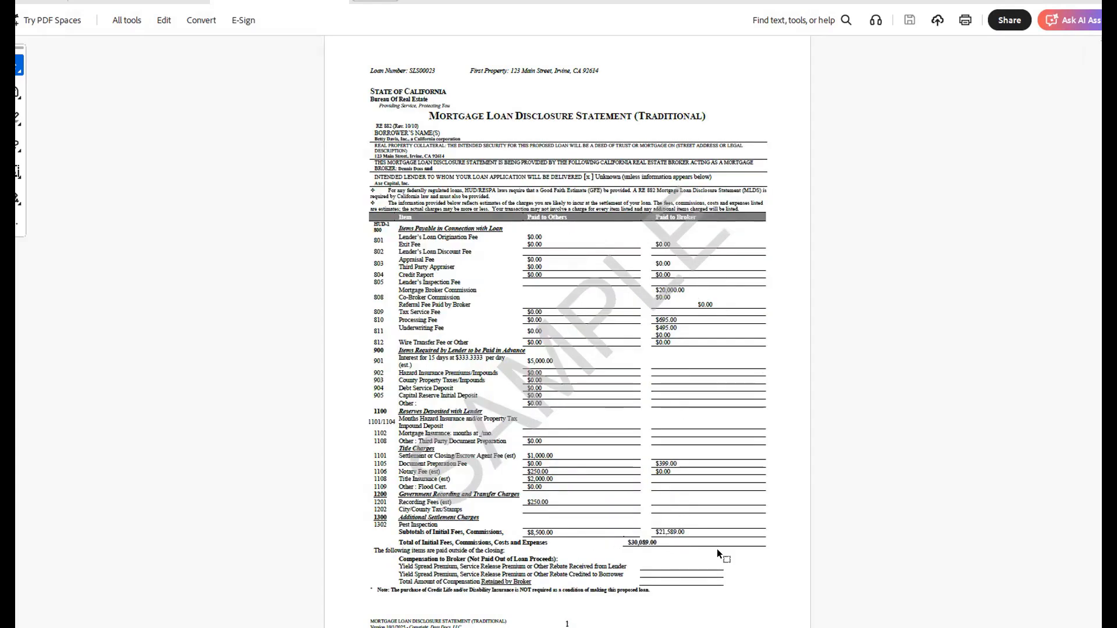
pyautogui.scroll(-2, 913, 476)
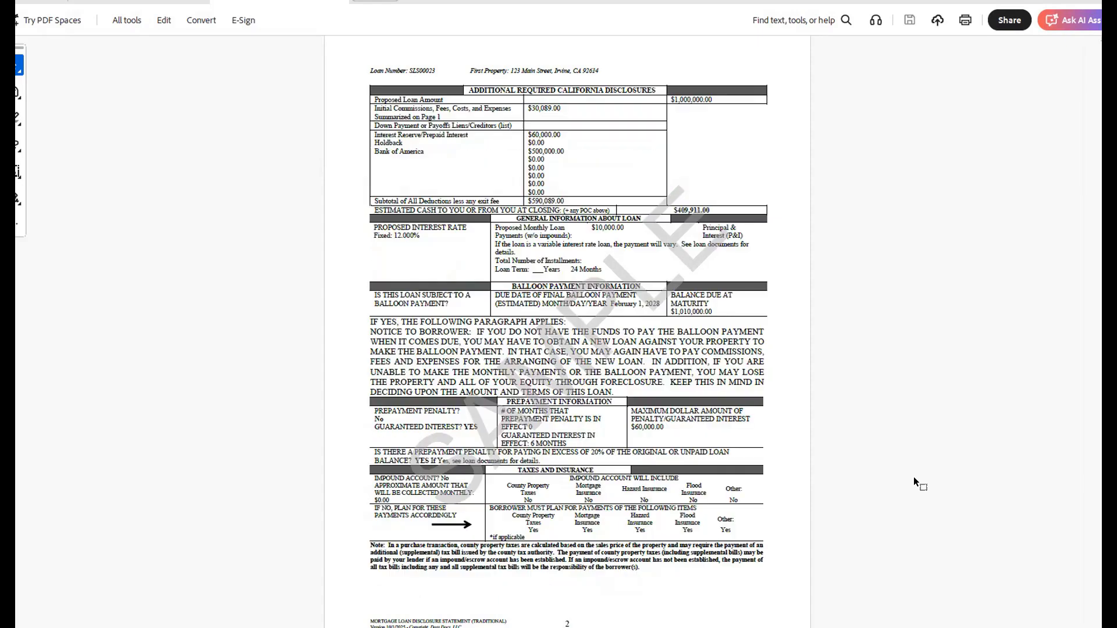
pyautogui.scroll(-2, 913, 476)
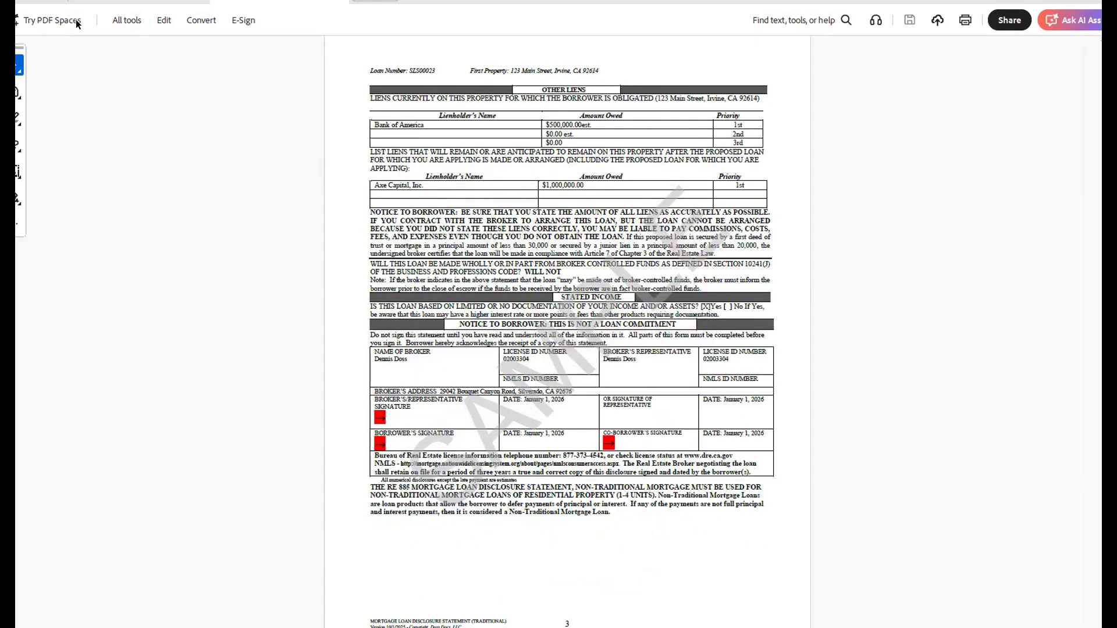
# Look through the Patriot Act Disclosure Borrower Identification form and the definitions in the Loan and Security Agreement.
pyautogui.scroll(-2, 272, 262)
pyautogui.scroll(-4, 272, 263)
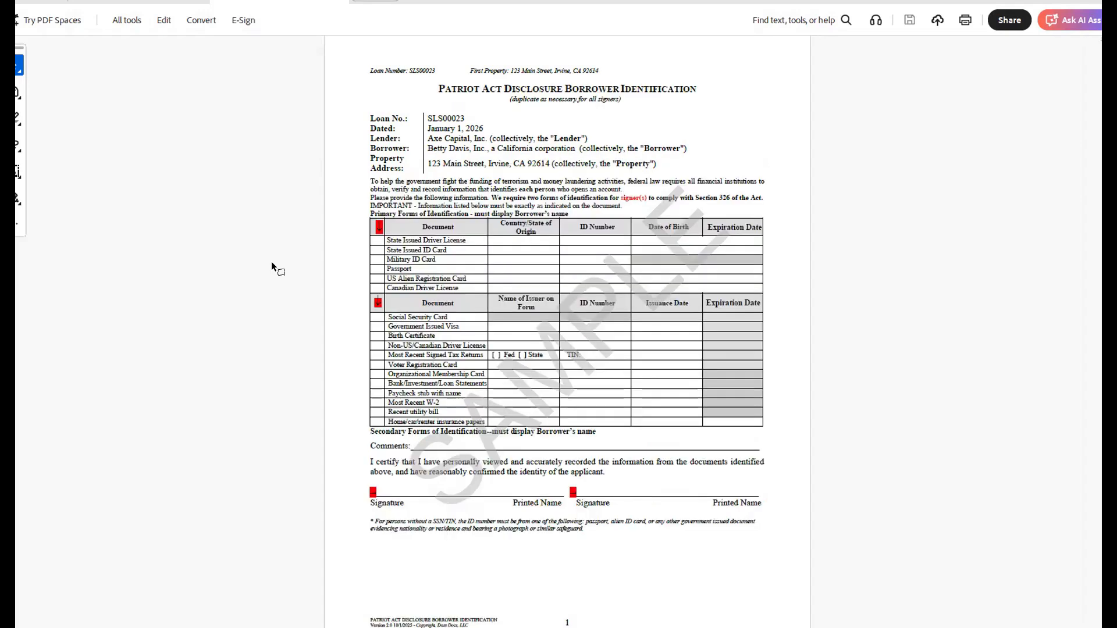
pyautogui.scroll(-3, 219, 99)
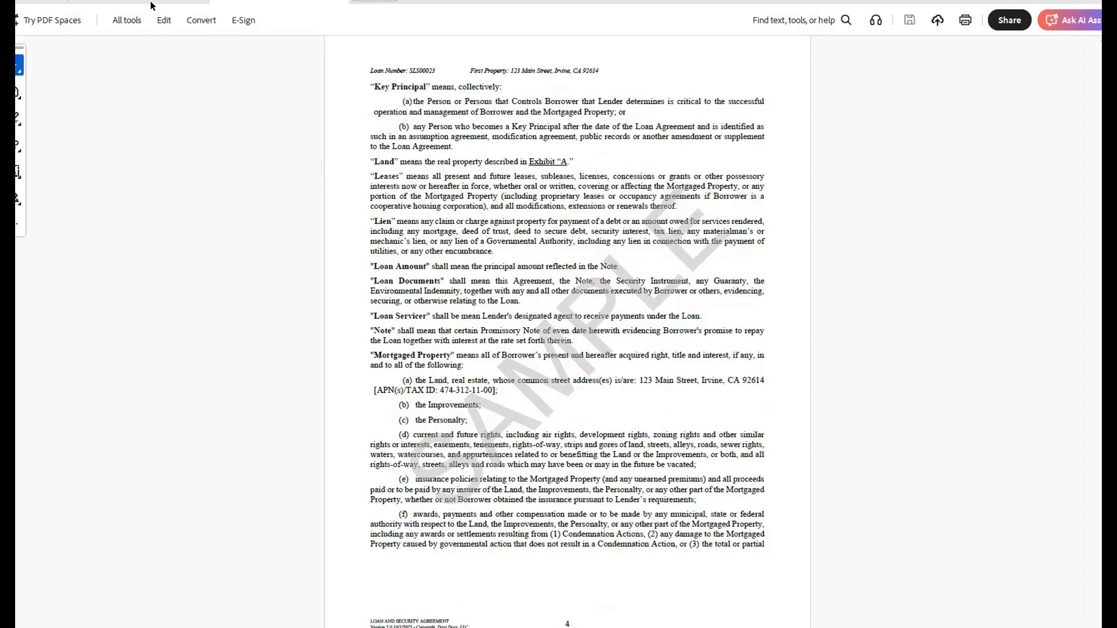
# Switch to the sample investor package PDF and examine the RE 851A Lender/Purchaser Disclosure Statement from its summary through Encumbrance Information.
pyautogui.click(151, 5)
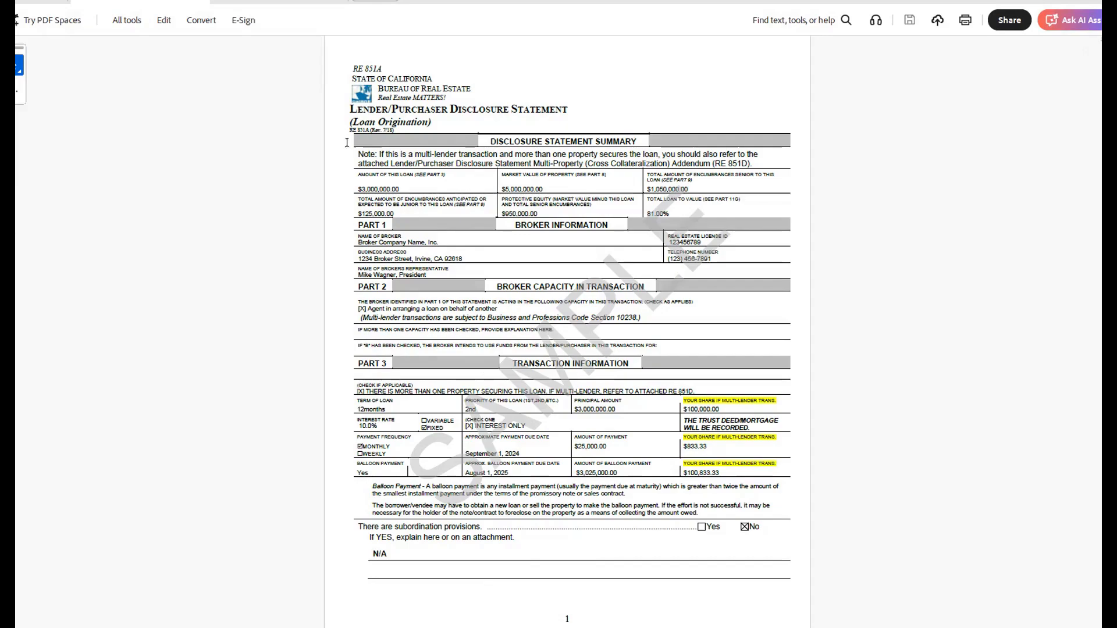
pyautogui.scroll(-1, 347, 142)
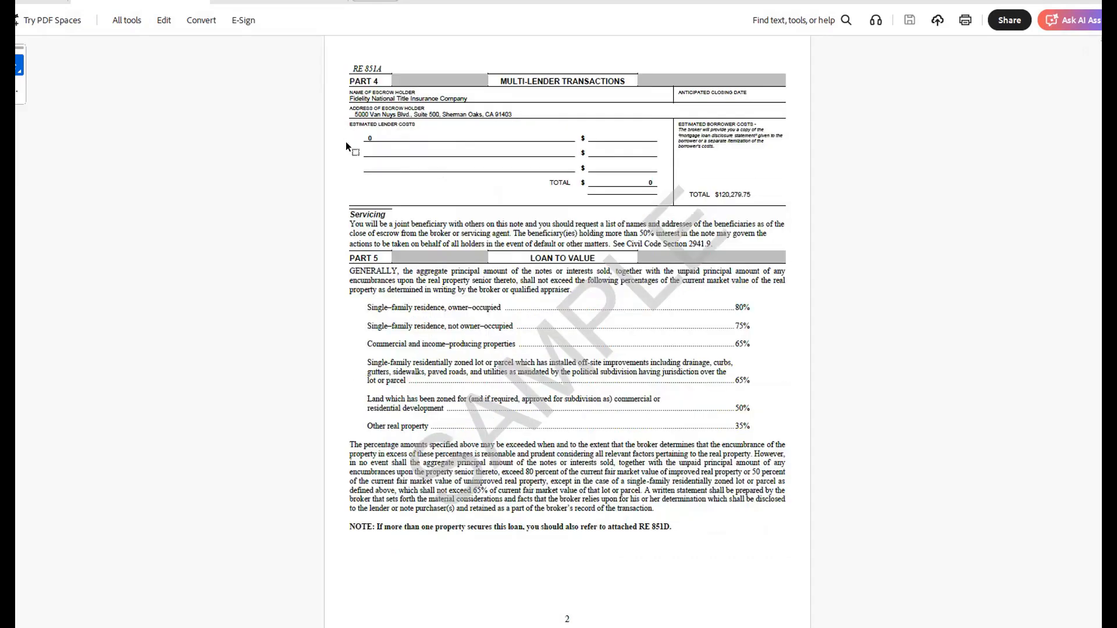
pyautogui.scroll(-1, 346, 144)
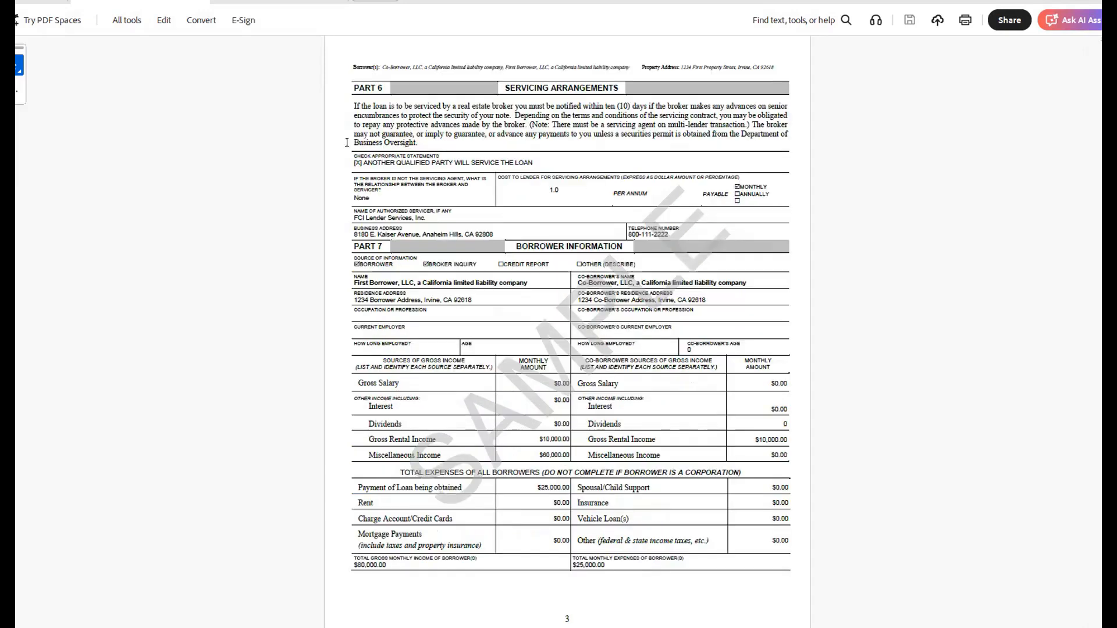
pyautogui.scroll(-1, 347, 142)
pyautogui.scroll(-1, 347, 142)
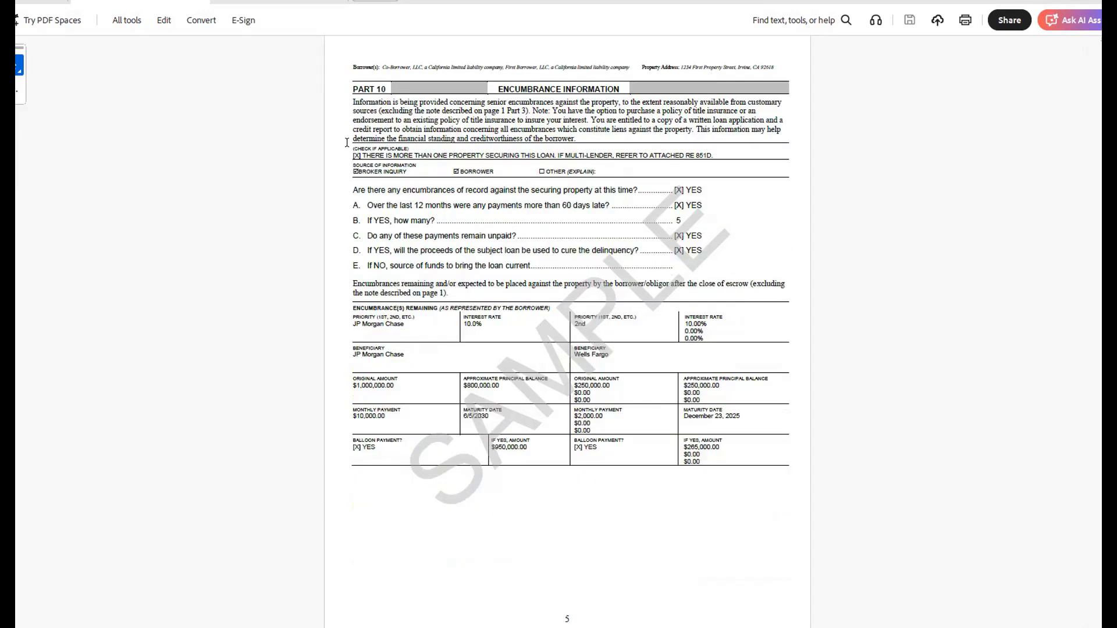
pyautogui.scroll(-1, 347, 142)
# Examine both pages of the Investor Questionnaire and the terms of the Standard Loan Sale Agreement.
pyautogui.scroll(-1, 347, 143)
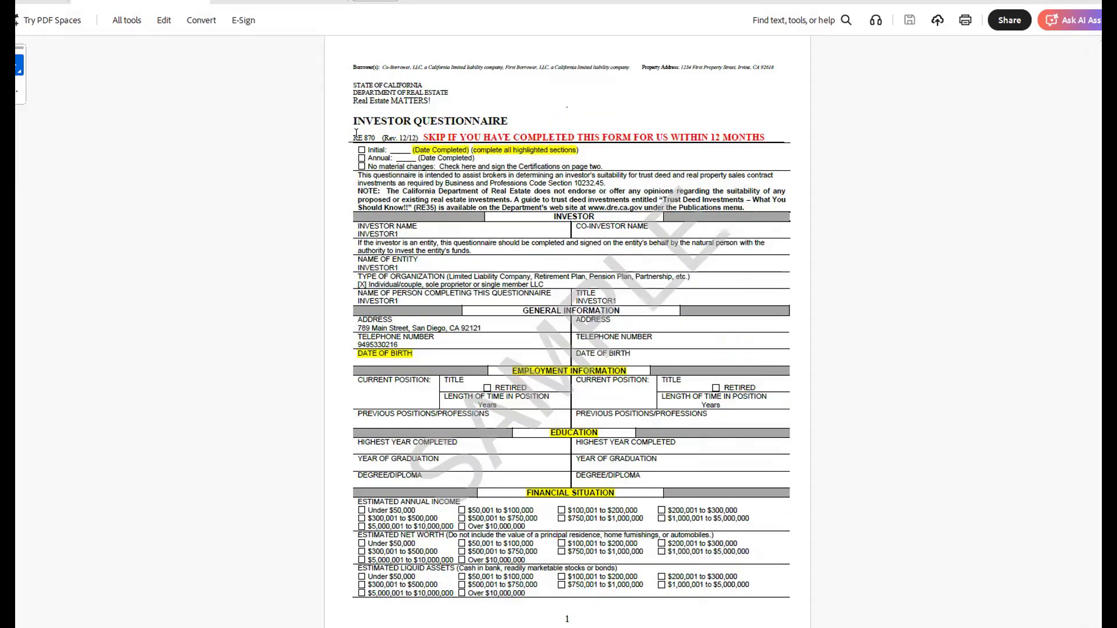
pyautogui.scroll(-1, 465, 118)
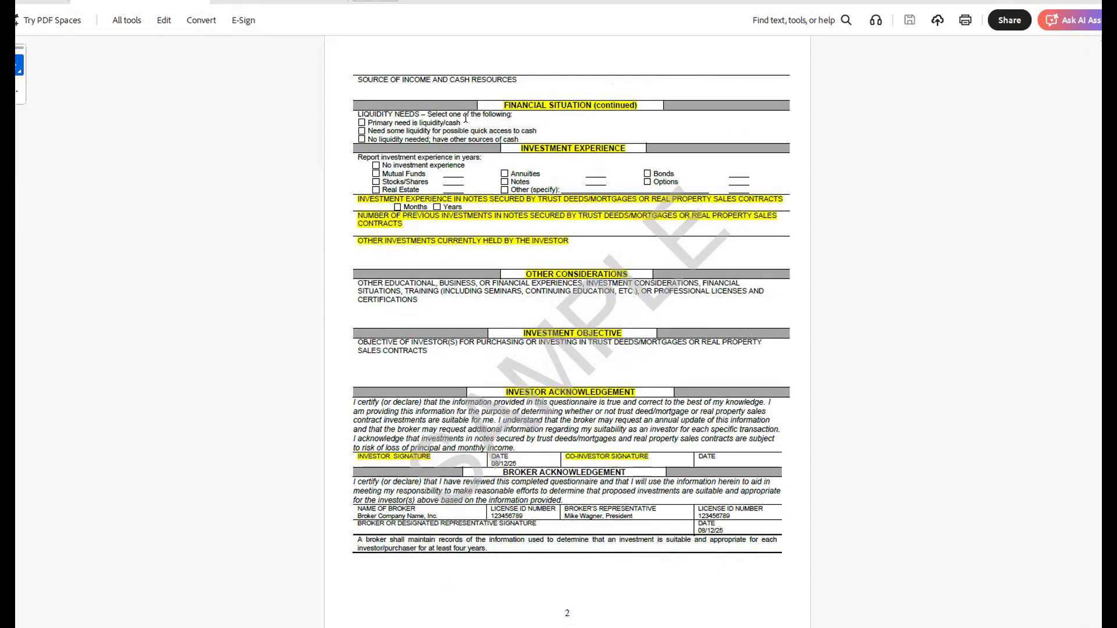
pyautogui.scroll(-1, 465, 118)
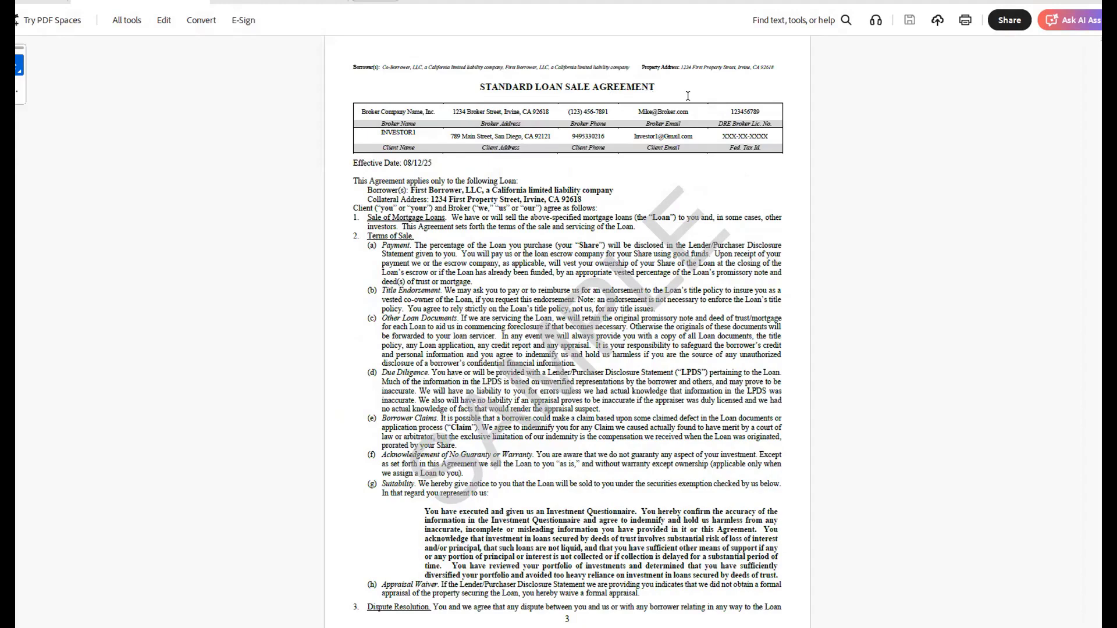
pyautogui.scroll(-1, 736, 119)
# Examine the RE 851D Multi-Property Addendum, including loan to value ratios, additional disclosures, and each property's appraisal and encumbrance pages.
pyautogui.scroll(-1, 736, 122)
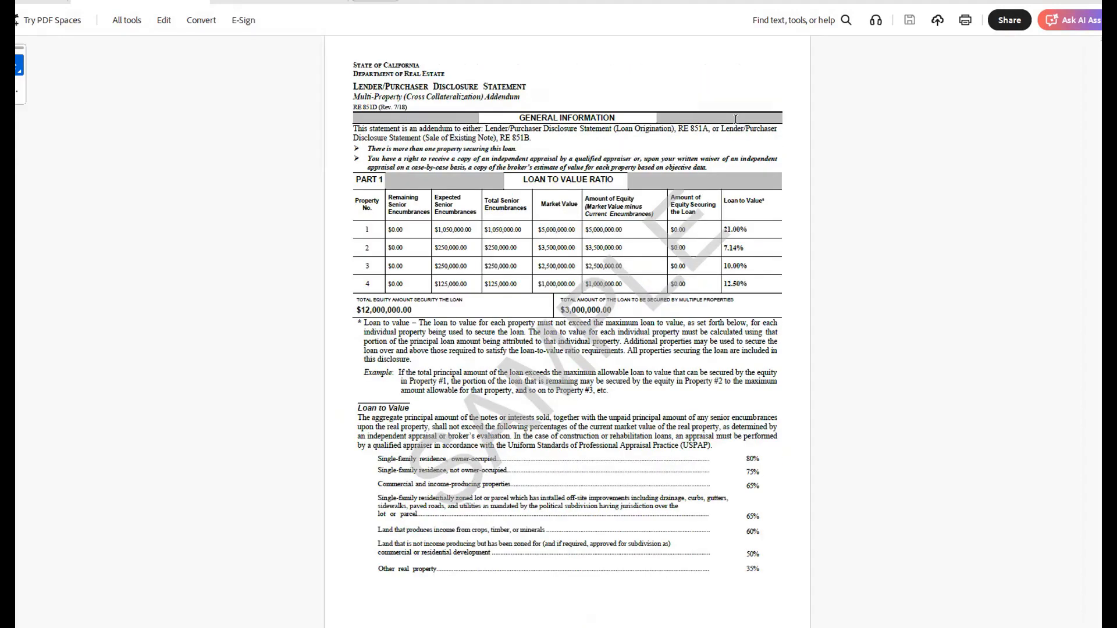
pyautogui.scroll(-1, 737, 120)
pyautogui.scroll(1, 736, 120)
pyautogui.scroll(-3, 772, 309)
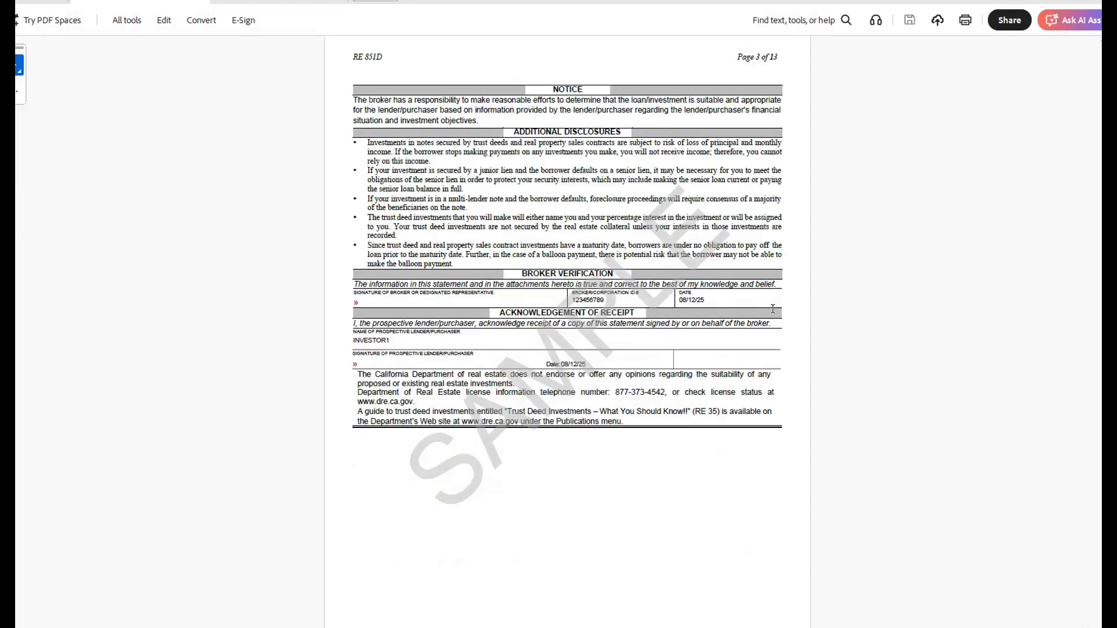
pyautogui.scroll(-4, 772, 309)
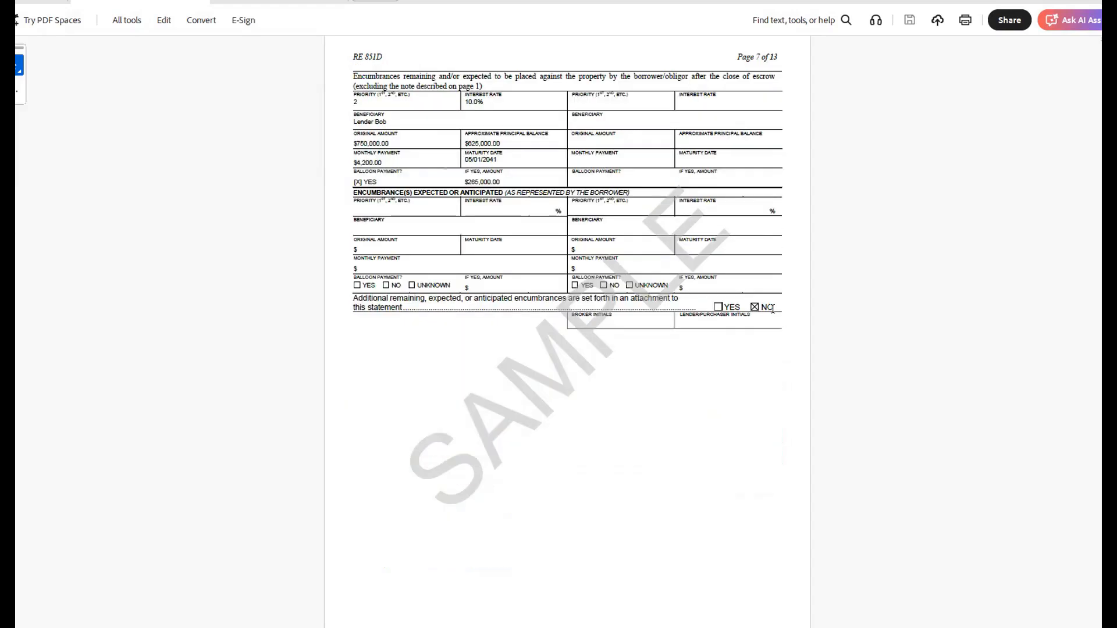
pyautogui.scroll(-4, 772, 308)
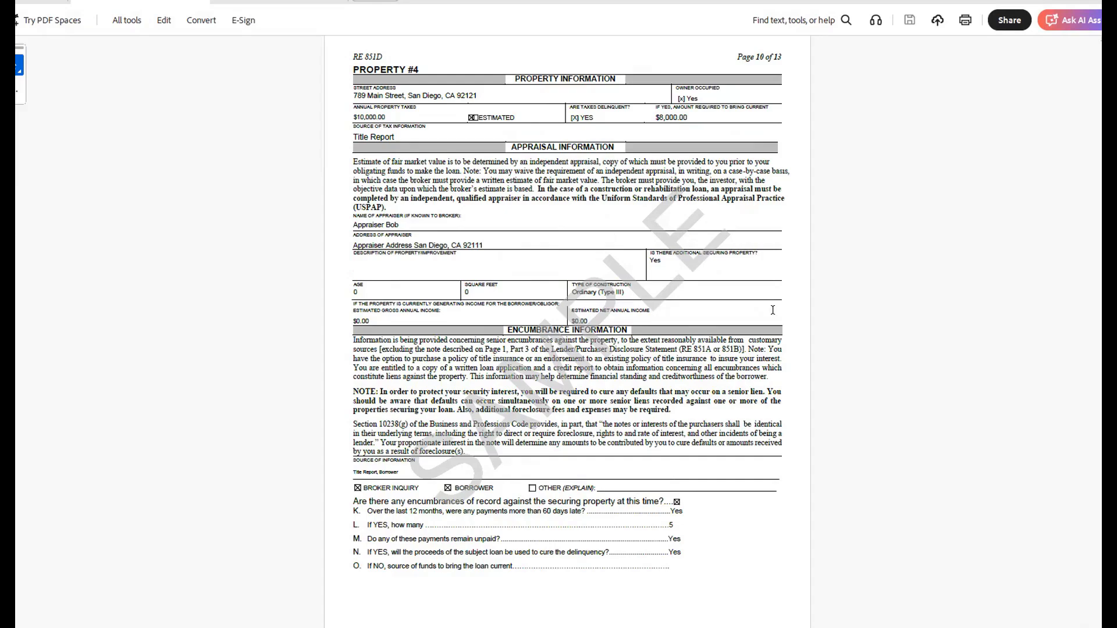
pyautogui.scroll(-1, 772, 314)
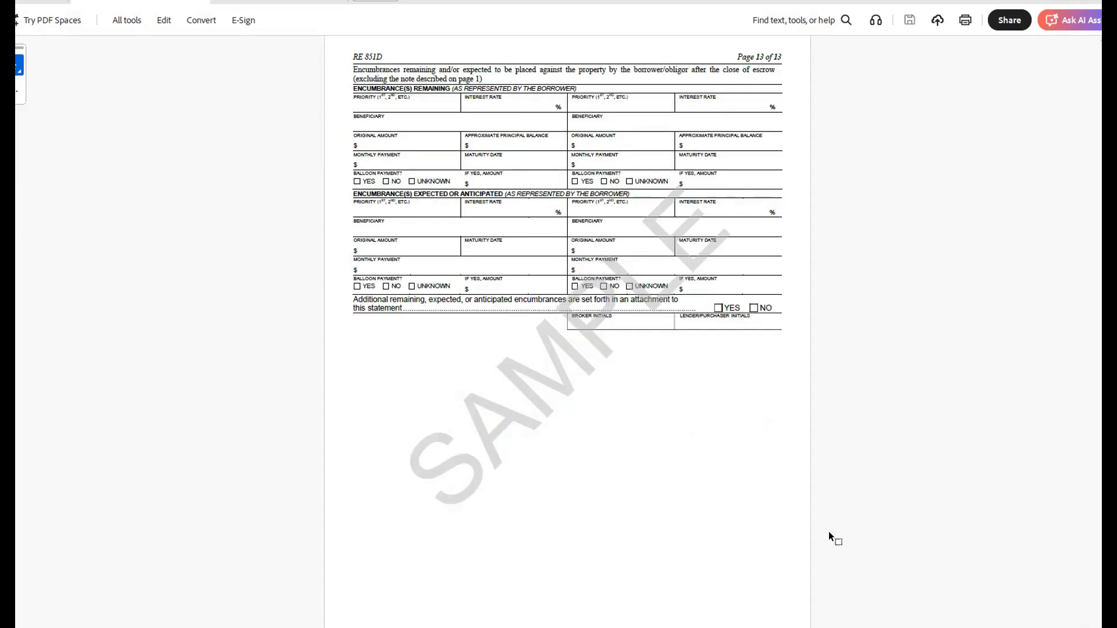
pyautogui.scroll(10, 893, 566)
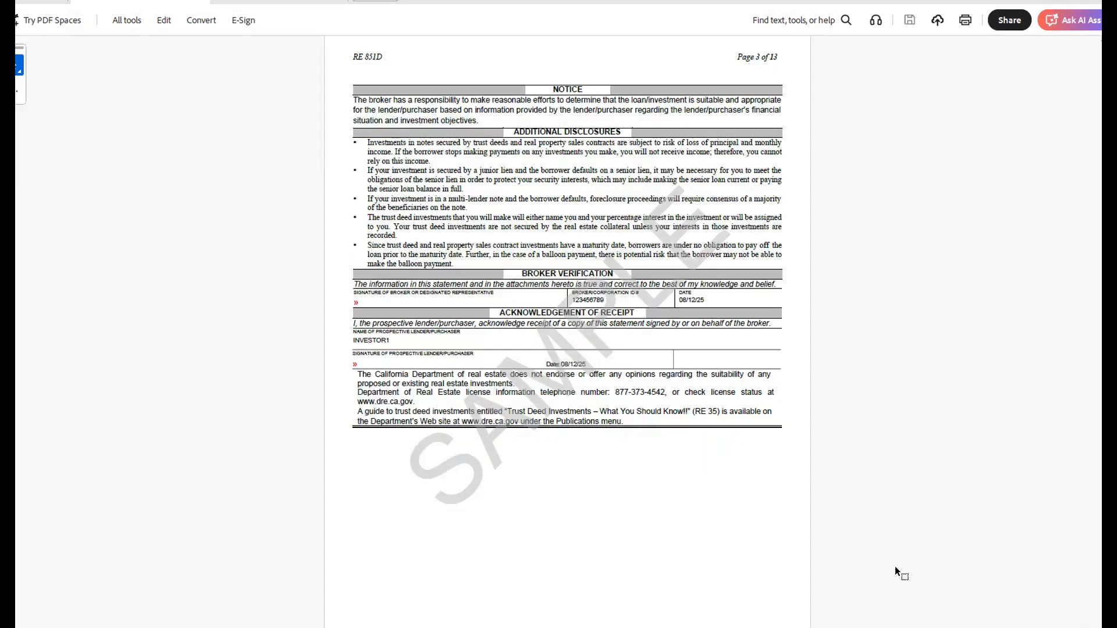
pyautogui.scroll(2, 884, 574)
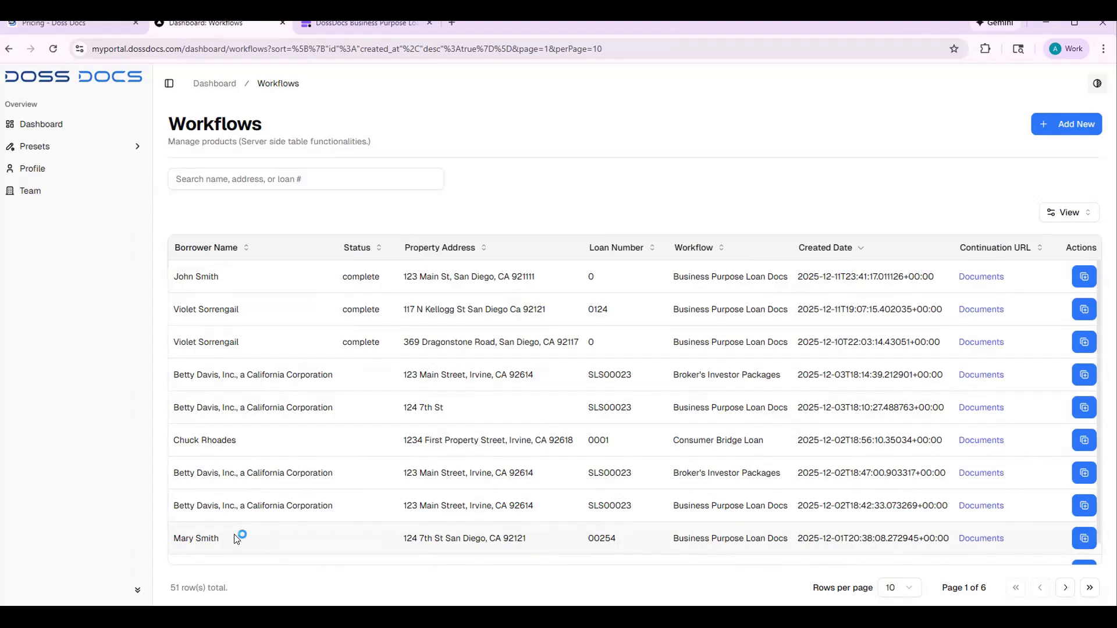
# Check which workflow types an existing workflow can be copied into from the DossDocs MyPortal Workflows table, and dismiss the list.
pyautogui.click(1083, 543)
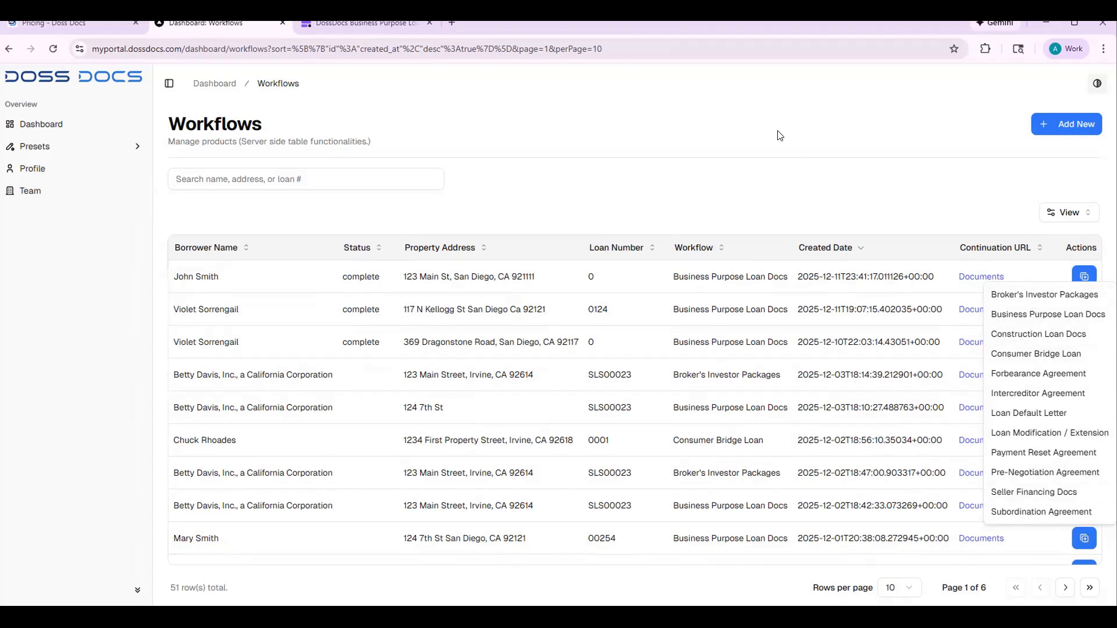
pyautogui.click(636, 161)
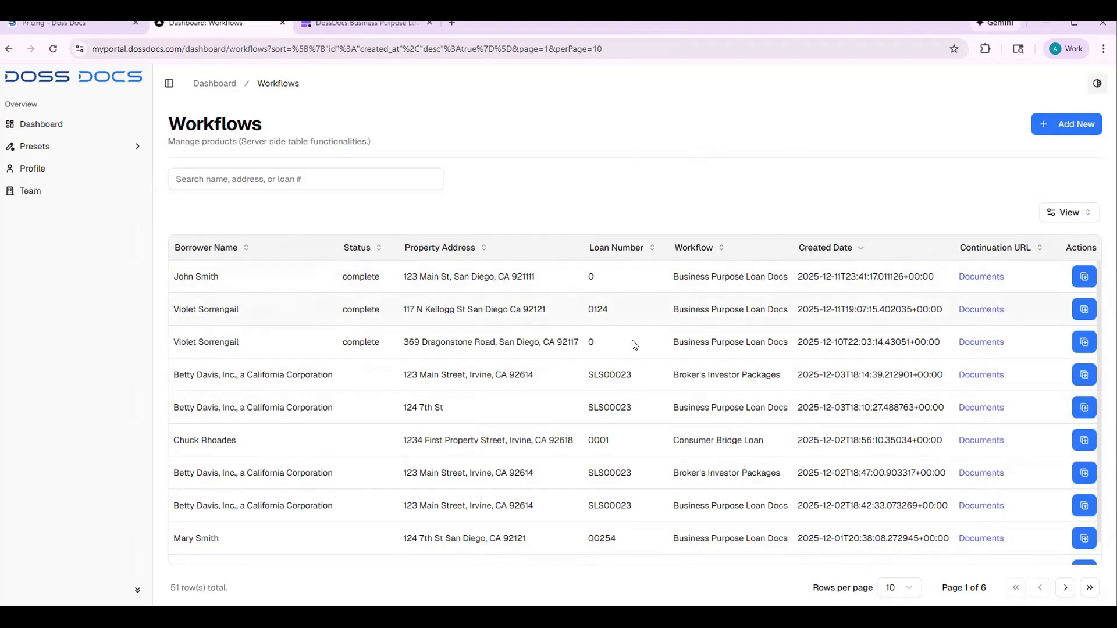
# Start a new Business Purpose Loan Docs workflow and fill in the borrower's name and the first property's full address.
pyautogui.click(1074, 124)
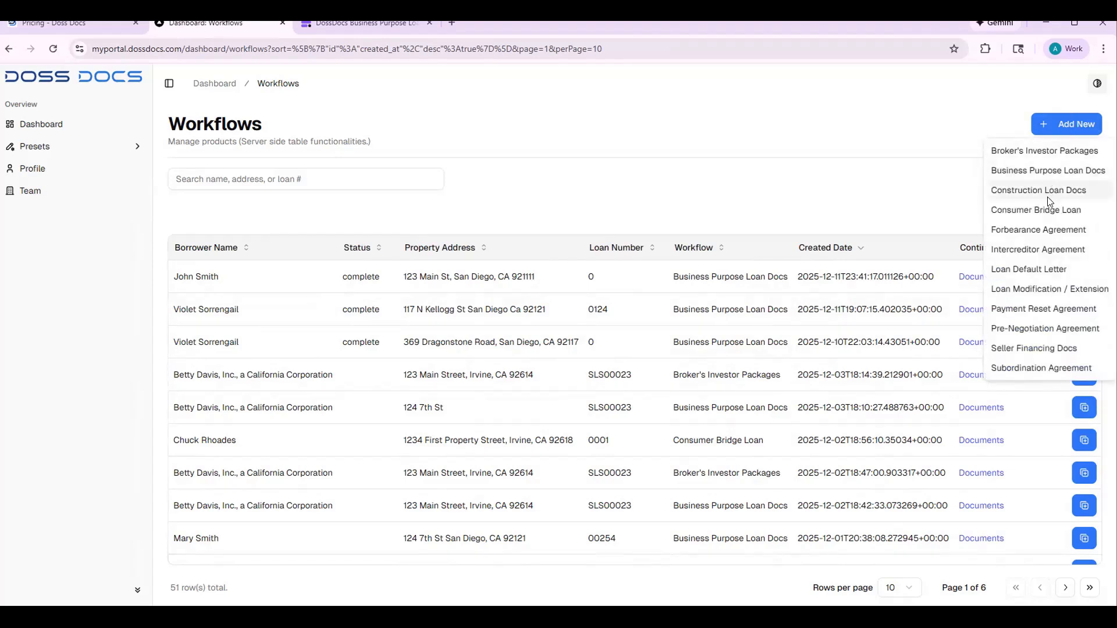
pyautogui.click(1044, 173)
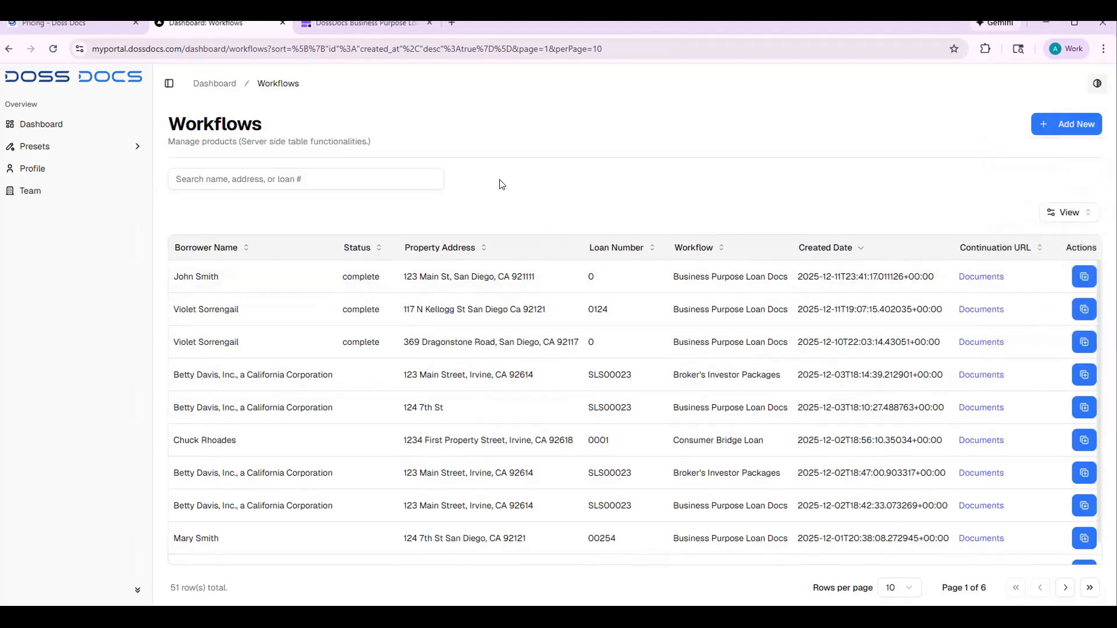
pyautogui.click(226, 170)
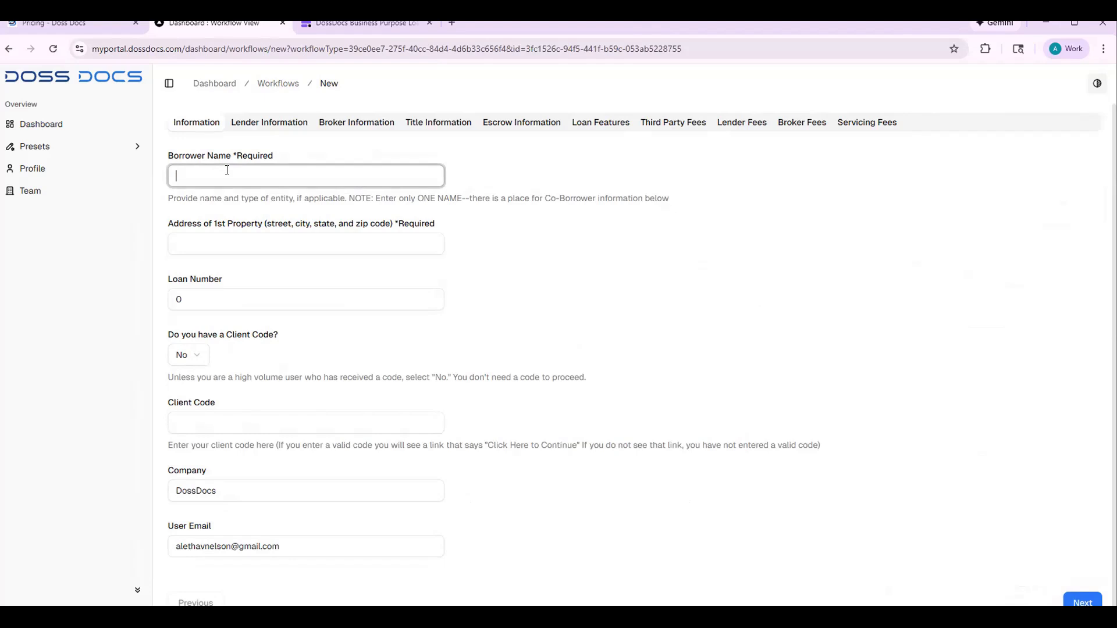
pyautogui.write('John Doe')
pyautogui.press('Tab')
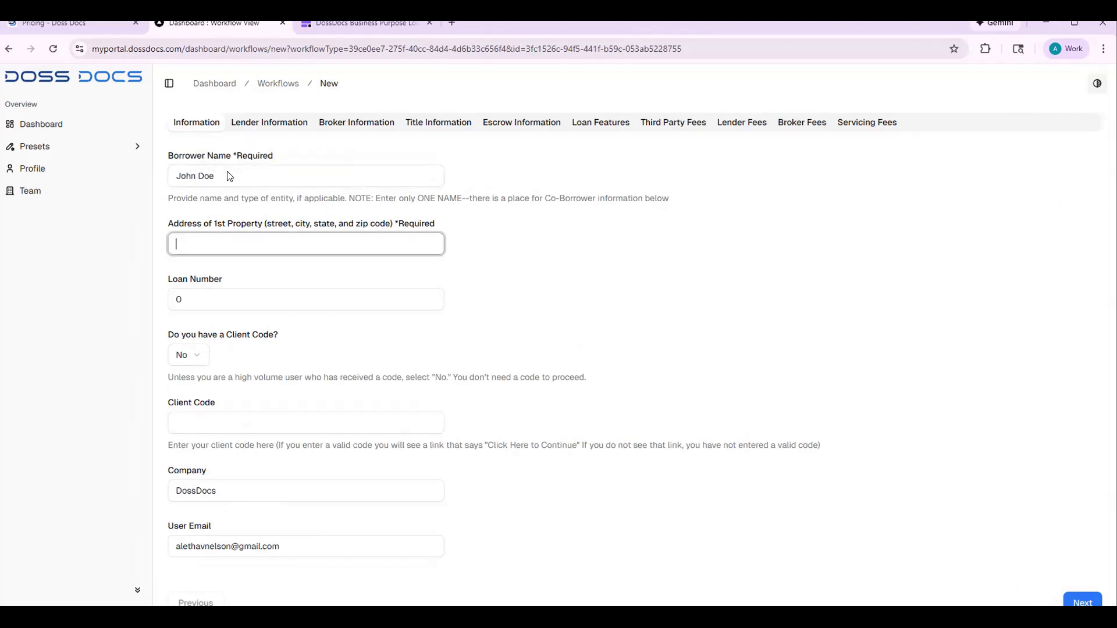
pyautogui.write('987 Front St, San Diego')
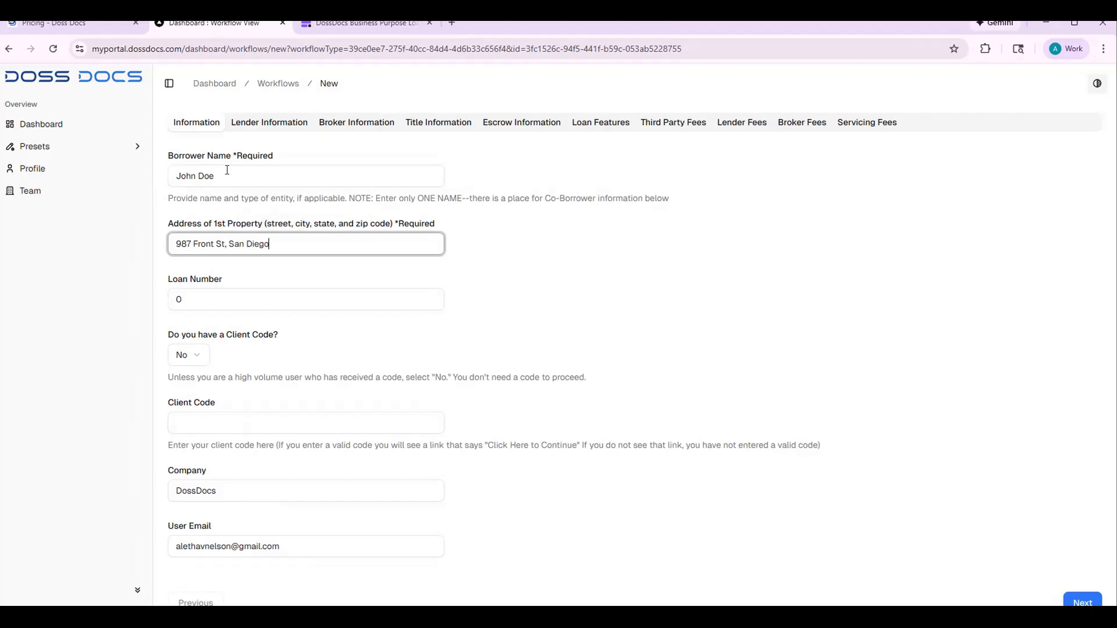
pyautogui.write(', CA 92131')
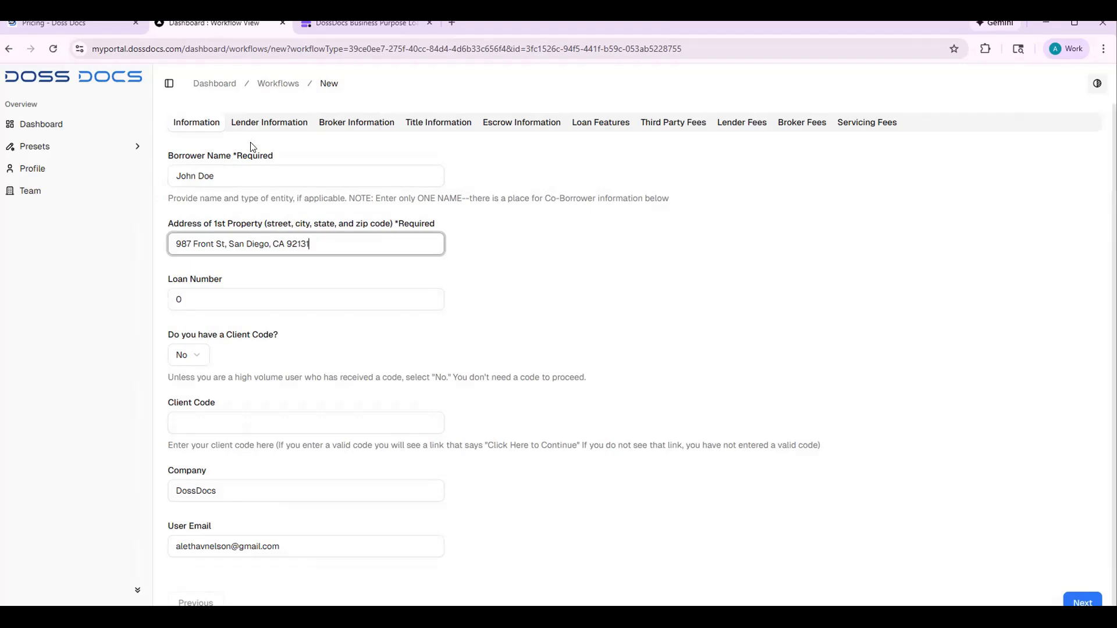
# Choose Lannister Lending as the workflow's lender and ABC Broker Co. as its broker, and return to the dashboard.
pyautogui.click(272, 122)
pyautogui.click(216, 177)
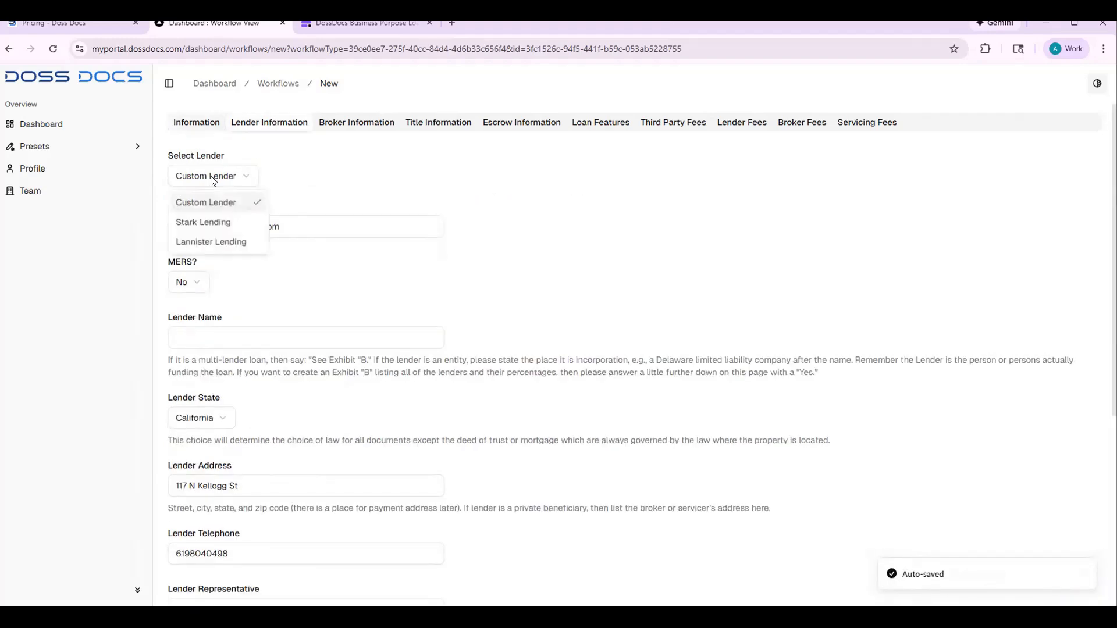
pyautogui.click(221, 242)
pyautogui.click(365, 121)
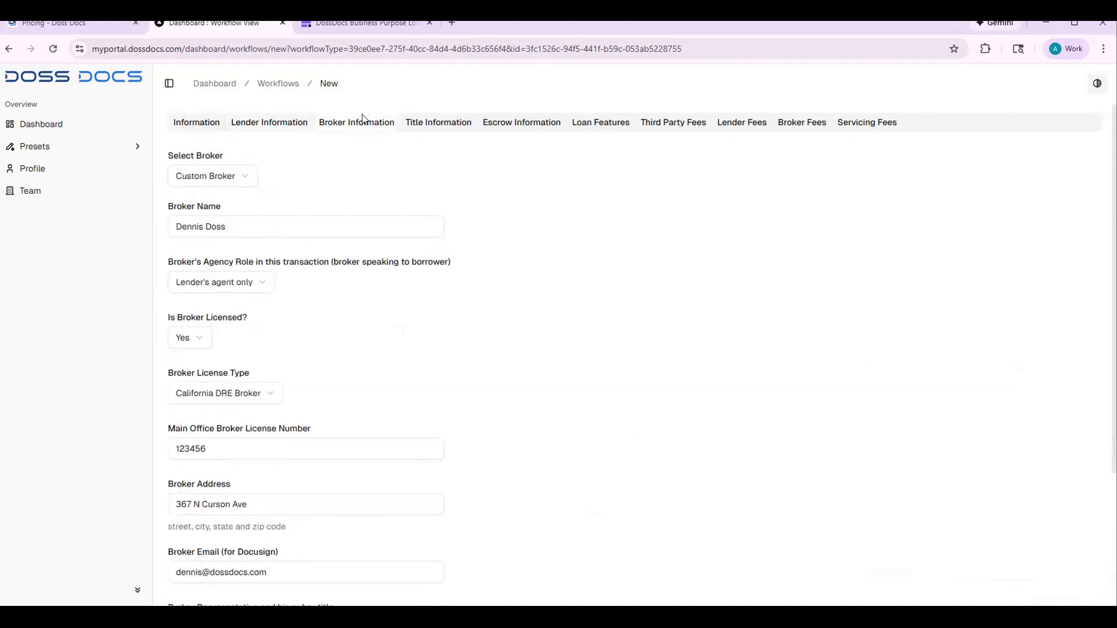
pyautogui.click(224, 178)
pyautogui.click(218, 247)
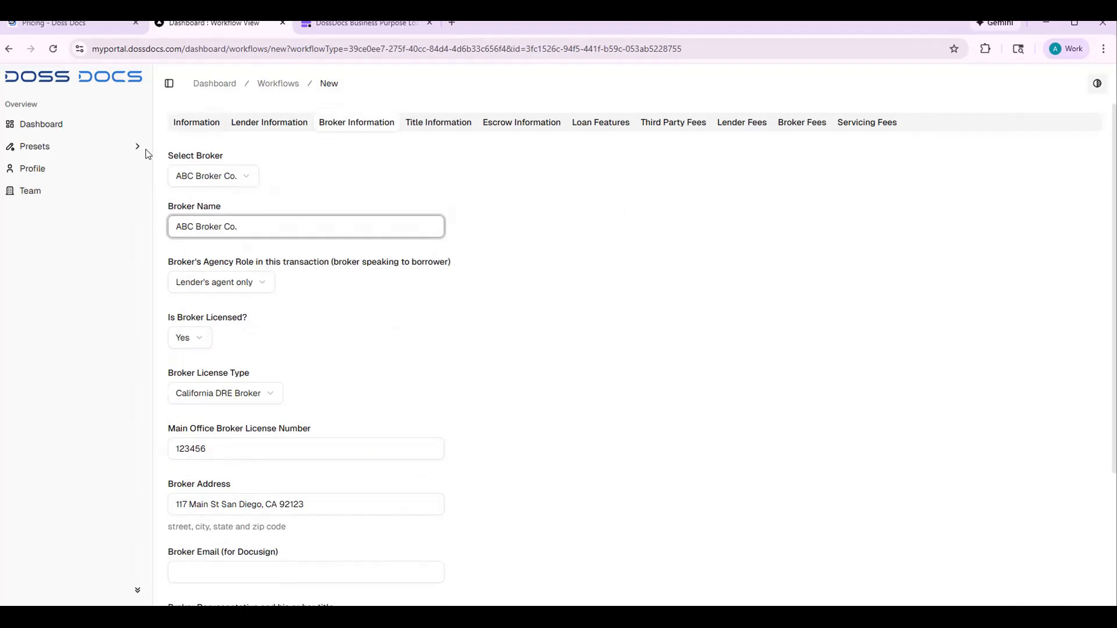
pyautogui.click(43, 128)
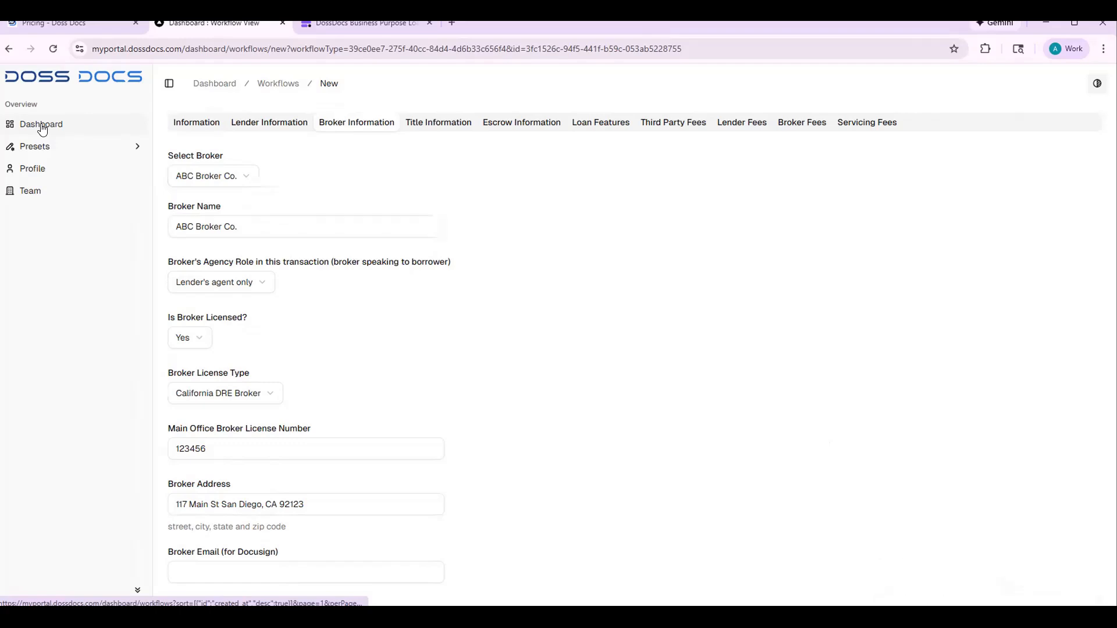